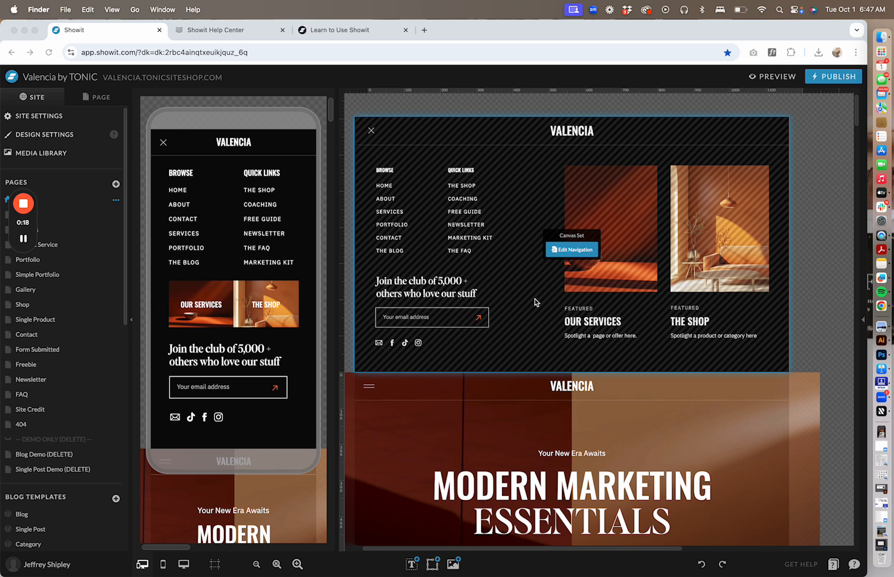
Step: Look through the home page's desktop design from the navigation canvas down to the quick links section
{"action": "scroll", "coordinate": [527, 214], "scroll_direction": "down", "scroll_amount": 5}
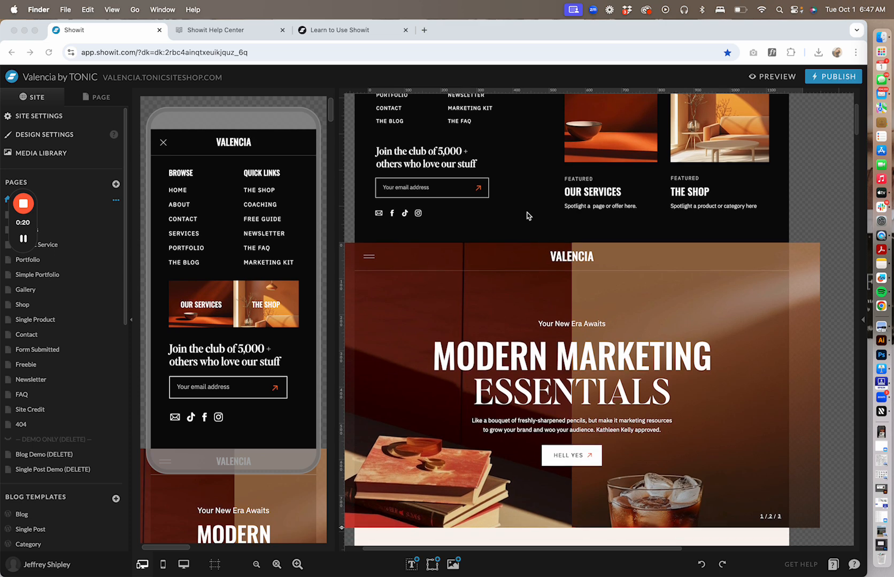
{"action": "scroll", "coordinate": [527, 215], "scroll_direction": "down", "scroll_amount": 10}
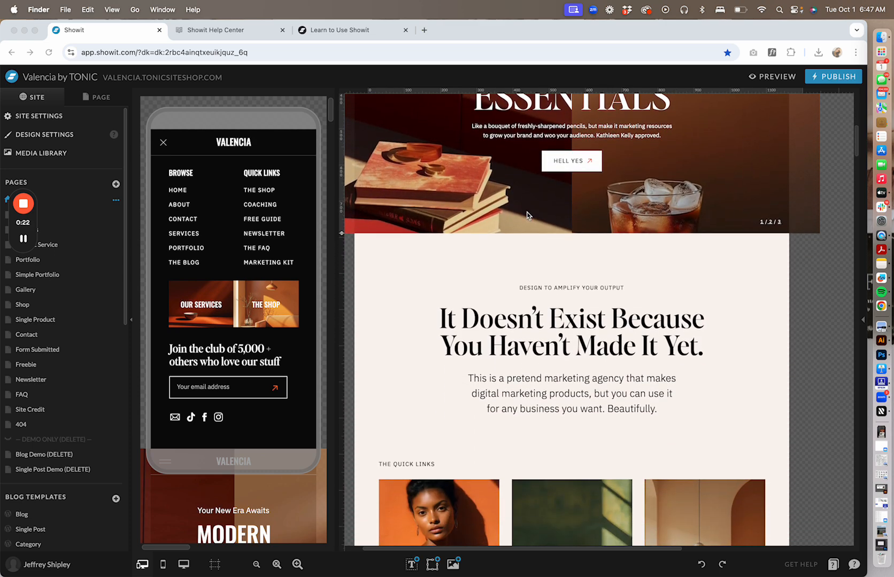
{"action": "scroll", "coordinate": [527, 215], "scroll_direction": "down", "scroll_amount": 10}
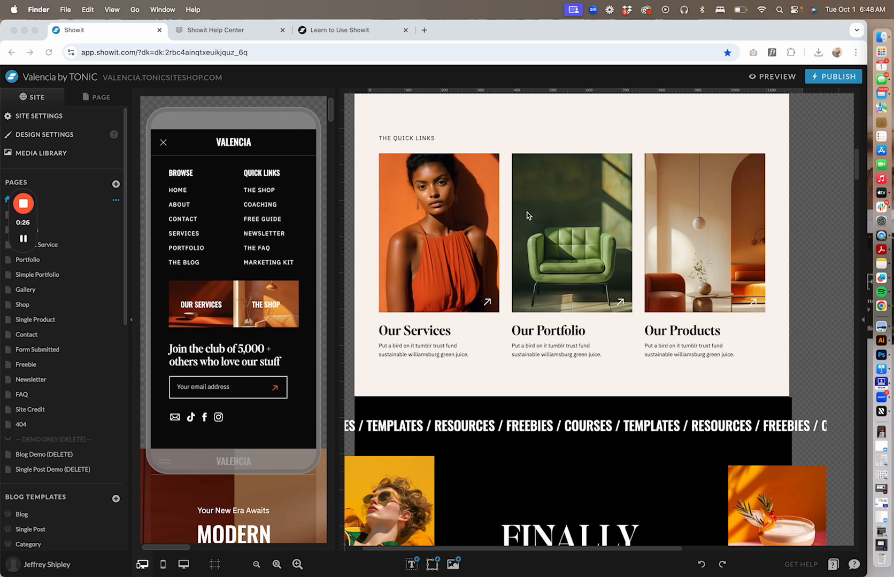
Step: Open the support chat and view its home feed and searchable help collections
{"action": "left_click", "coordinate": [854, 564]}
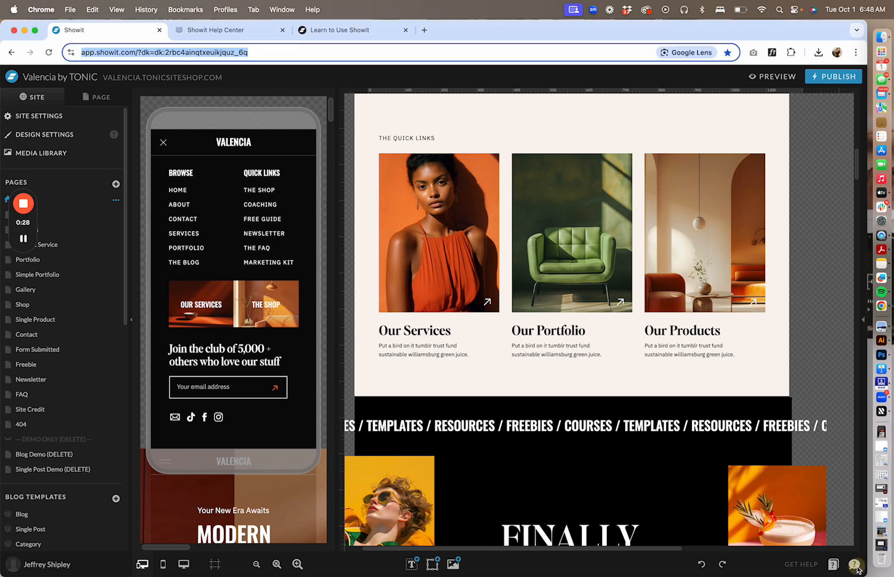
{"action": "left_click", "coordinate": [854, 565]}
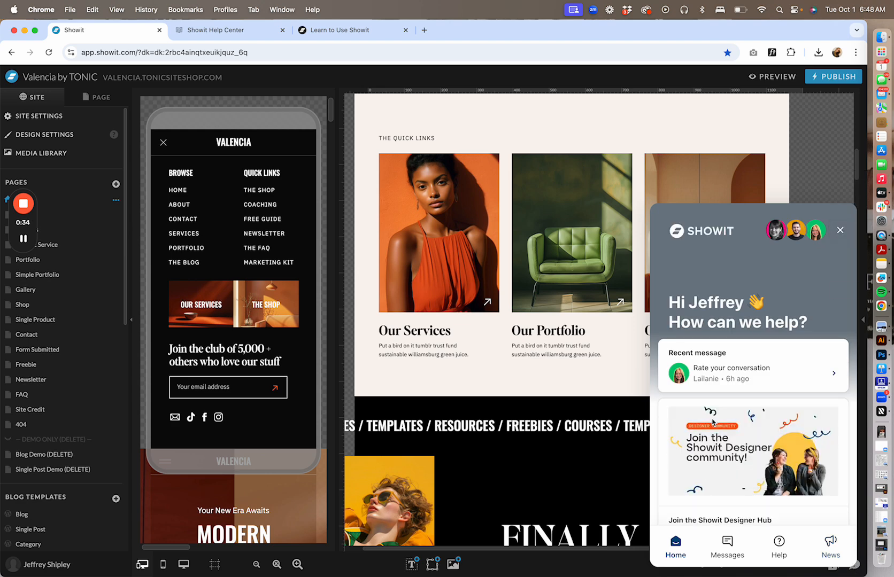
{"action": "scroll", "coordinate": [694, 440], "scroll_direction": "down", "scroll_amount": 6}
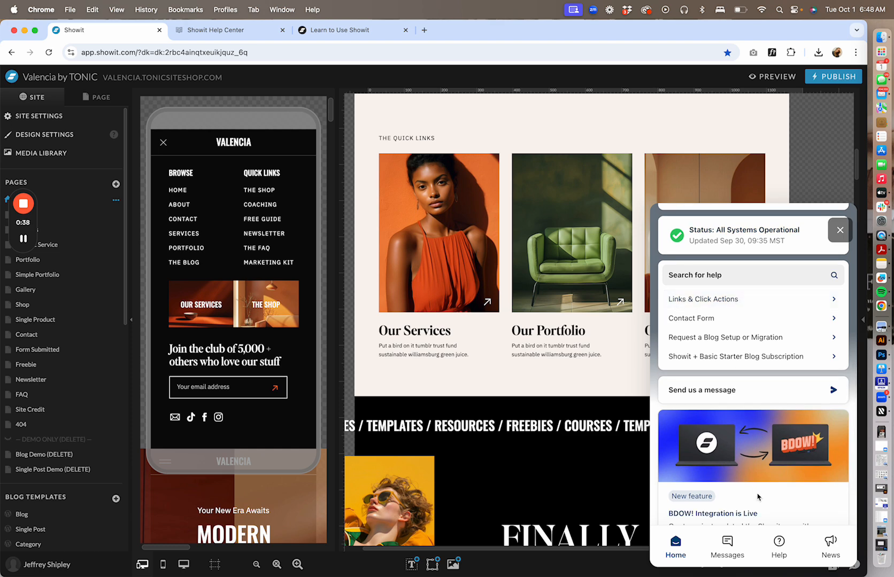
{"action": "left_click", "coordinate": [779, 545]}
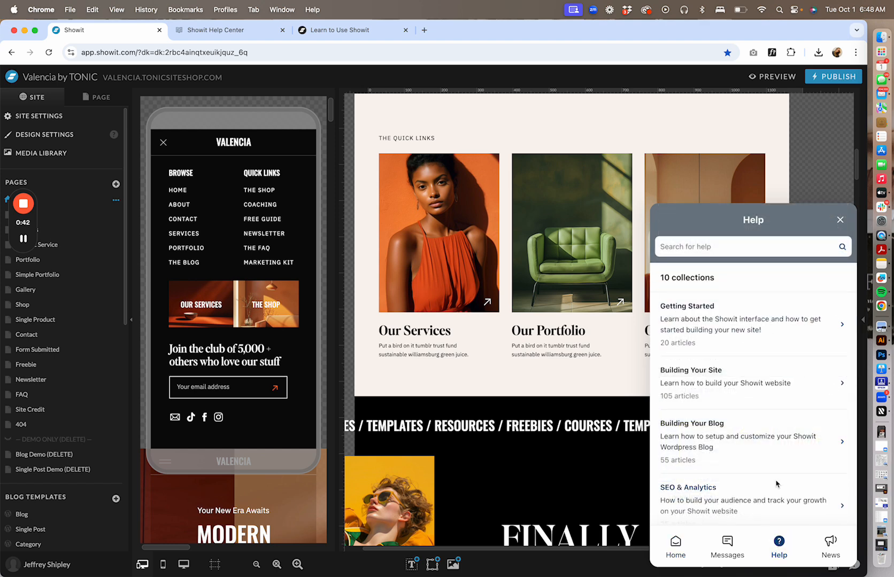
{"action": "left_click", "coordinate": [732, 246]}
Step: Review the Showit Help Center topics and the Learn to Use Showit chapters, then return to the site editor and close the help chat
{"action": "left_click", "coordinate": [221, 33]}
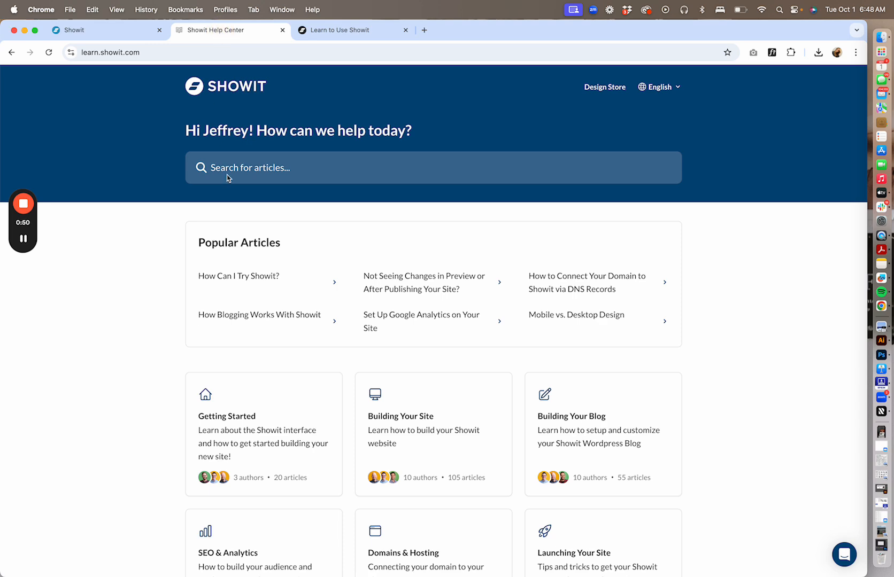
{"action": "scroll", "coordinate": [252, 286], "scroll_direction": "down", "scroll_amount": 5}
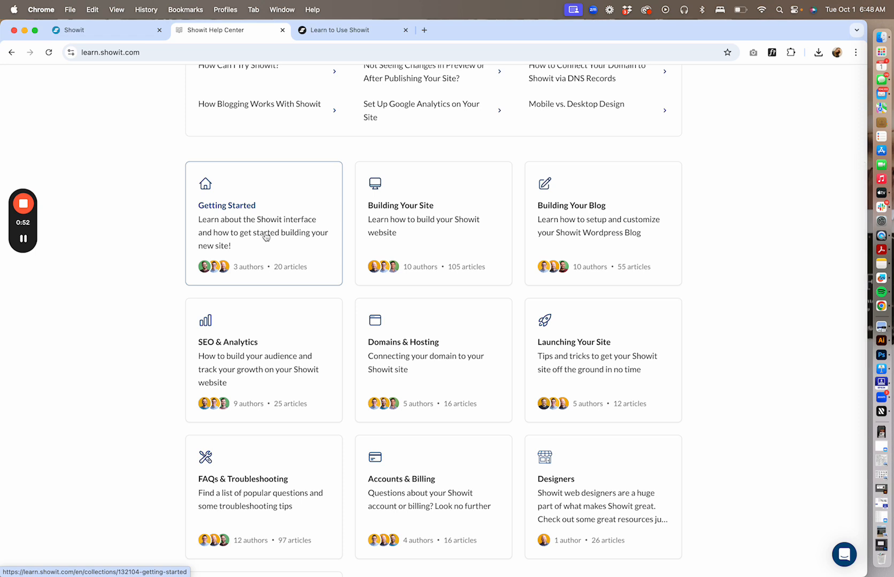
{"action": "left_click", "coordinate": [338, 34]}
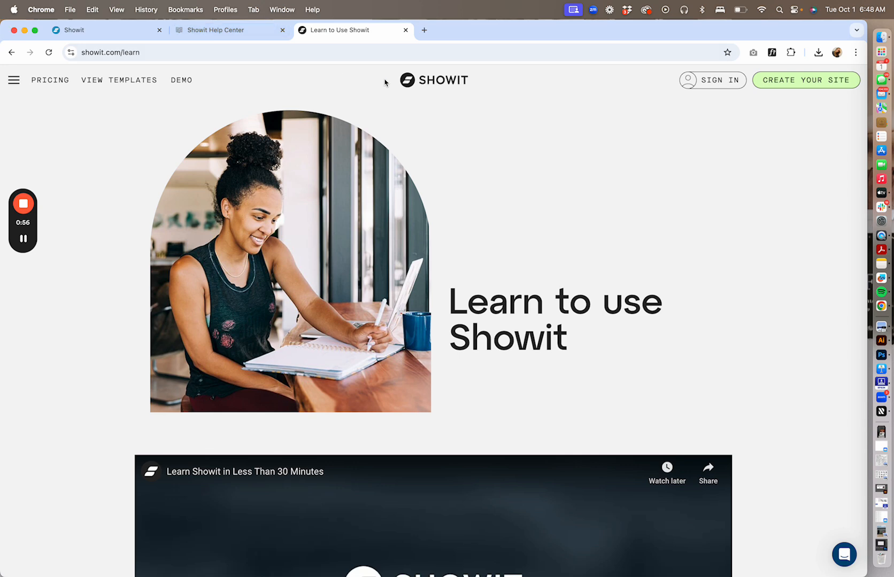
{"action": "scroll", "coordinate": [566, 123], "scroll_direction": "down", "scroll_amount": 10}
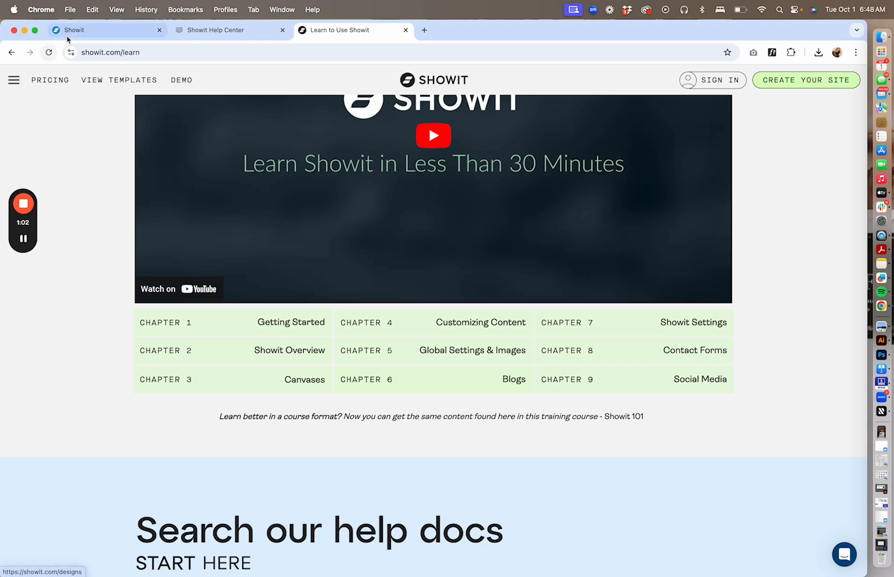
{"action": "left_click", "coordinate": [102, 32]}
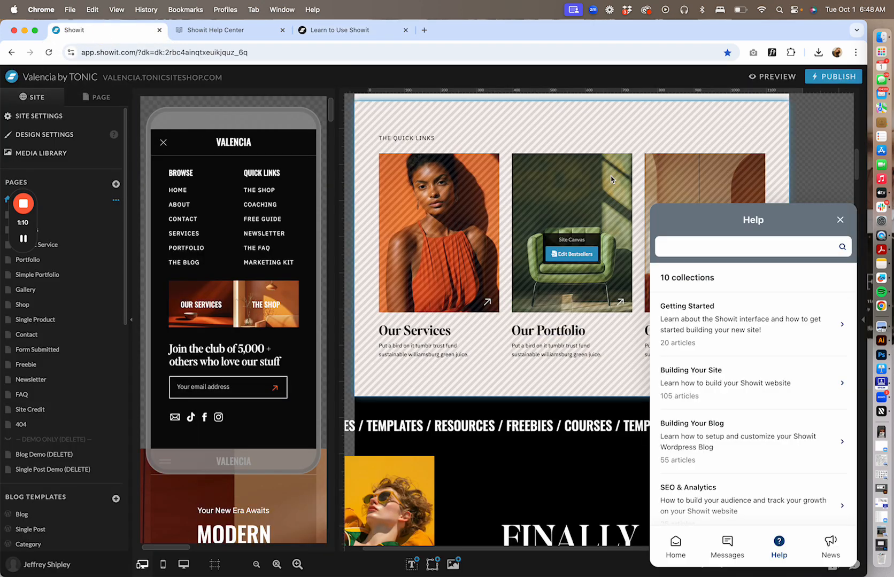
{"action": "left_click", "coordinate": [840, 220]}
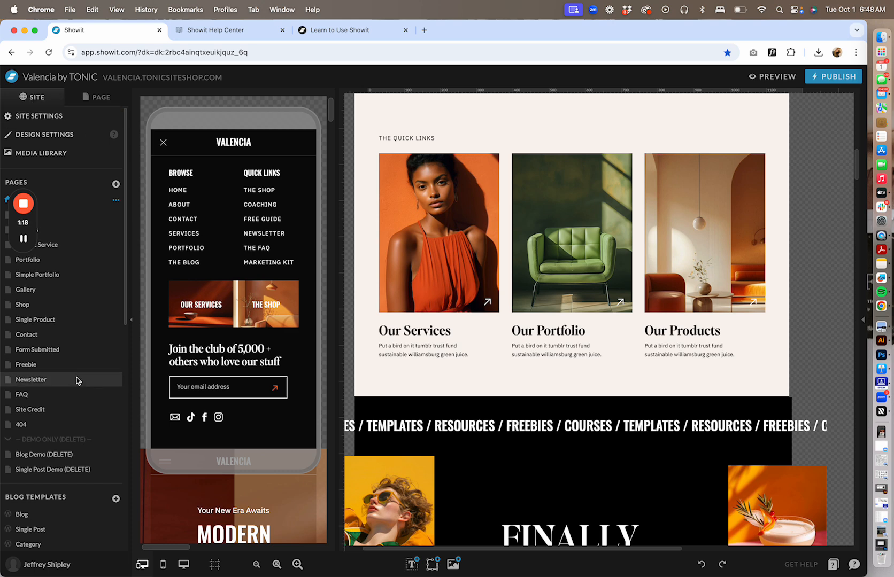
Step: Examine the site's list of pages and the canvases that make up the Home page
{"action": "scroll", "coordinate": [75, 375], "scroll_direction": "down", "scroll_amount": 5}
{"action": "scroll", "coordinate": [76, 379], "scroll_direction": "down", "scroll_amount": 3}
{"action": "scroll", "coordinate": [75, 379], "scroll_direction": "up", "scroll_amount": 10}
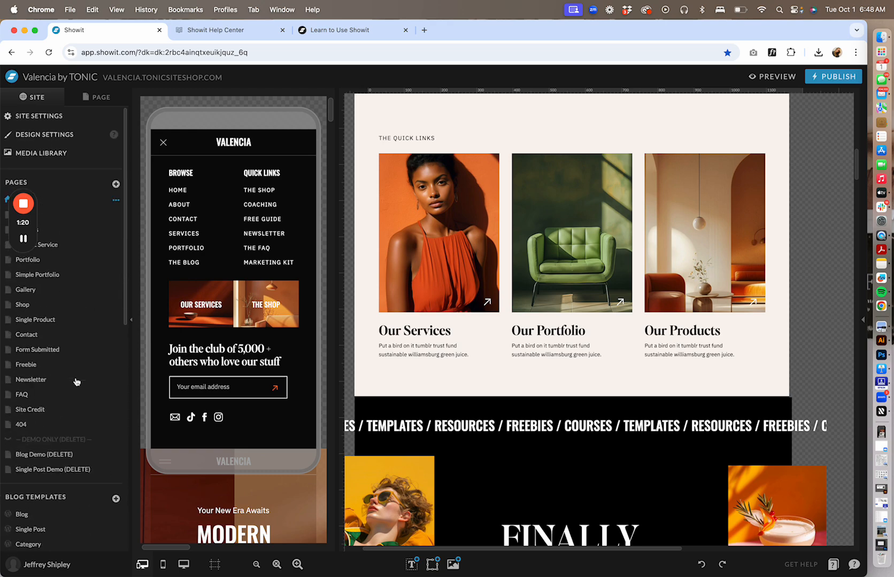
{"action": "left_click", "coordinate": [102, 98]}
{"action": "scroll", "coordinate": [448, 189], "scroll_direction": "down", "scroll_amount": 15}
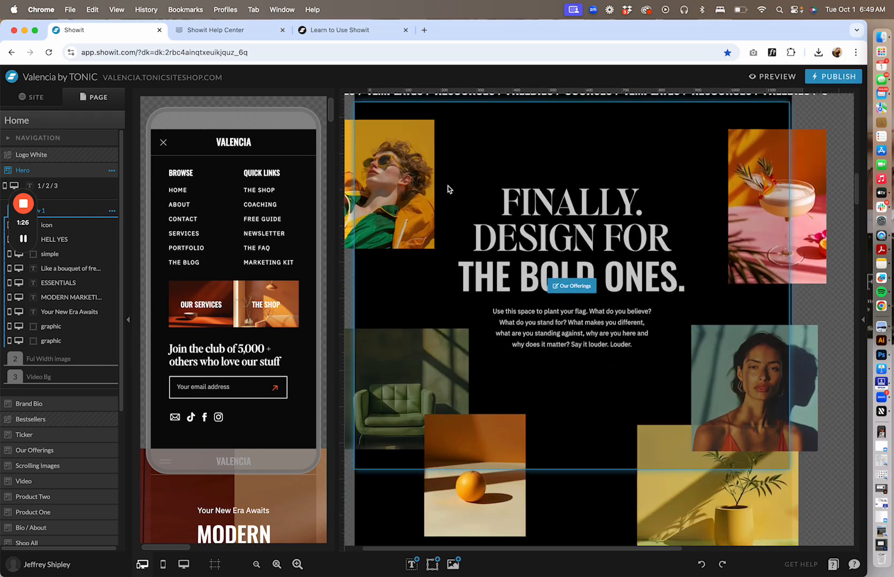
Step: Review the site settings for site info, blog, third-party integrations and social links, and close them
{"action": "left_click", "coordinate": [36, 97]}
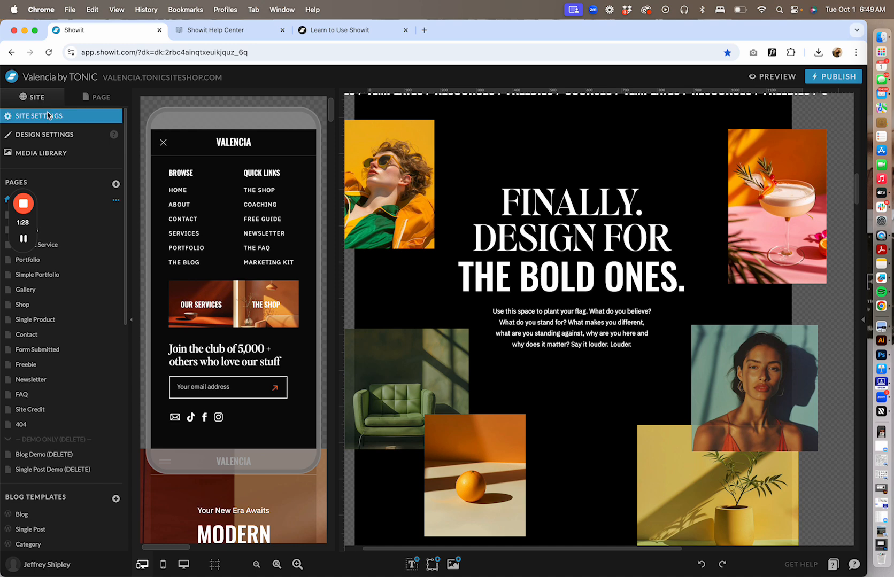
{"action": "left_click", "coordinate": [46, 118]}
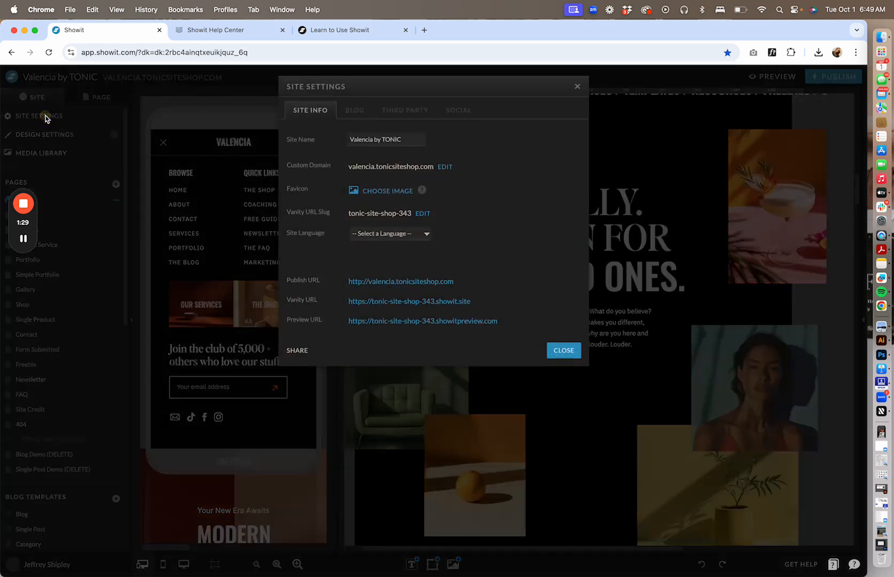
{"action": "left_click", "coordinate": [369, 124]}
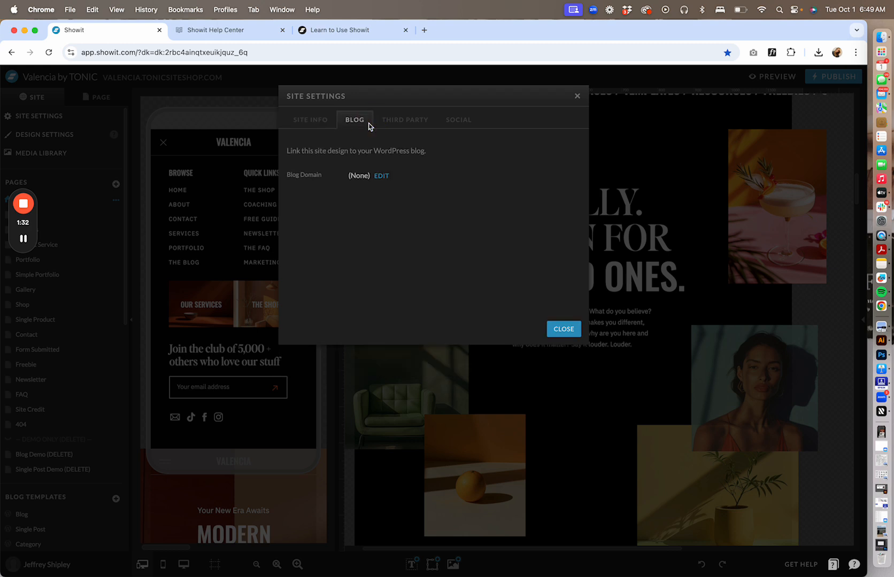
{"action": "left_click", "coordinate": [398, 122]}
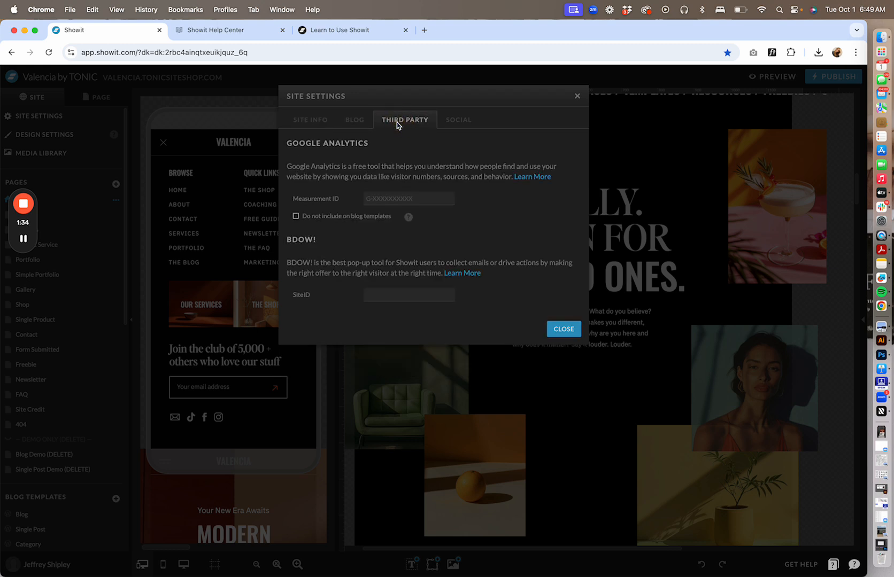
{"action": "left_click", "coordinate": [458, 119]}
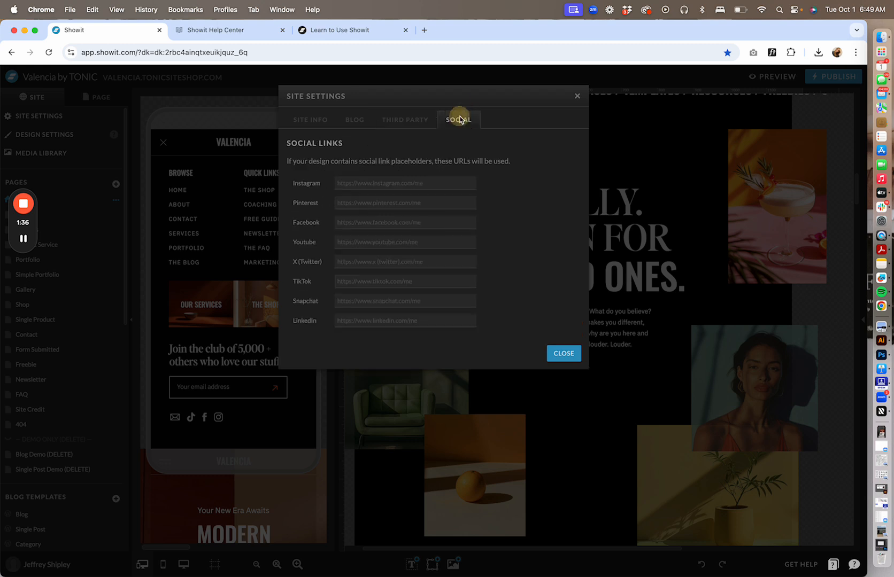
{"action": "left_click", "coordinate": [324, 120]}
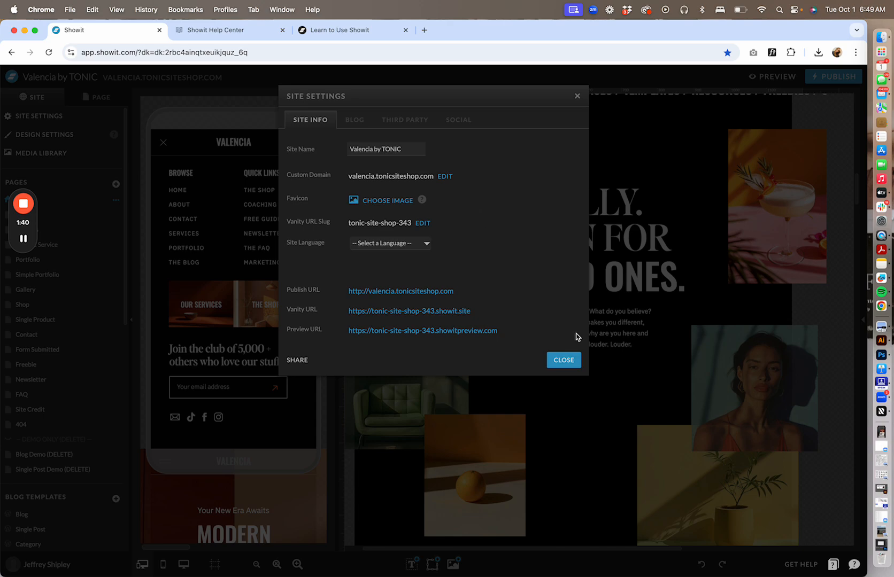
{"action": "left_click", "coordinate": [564, 360]}
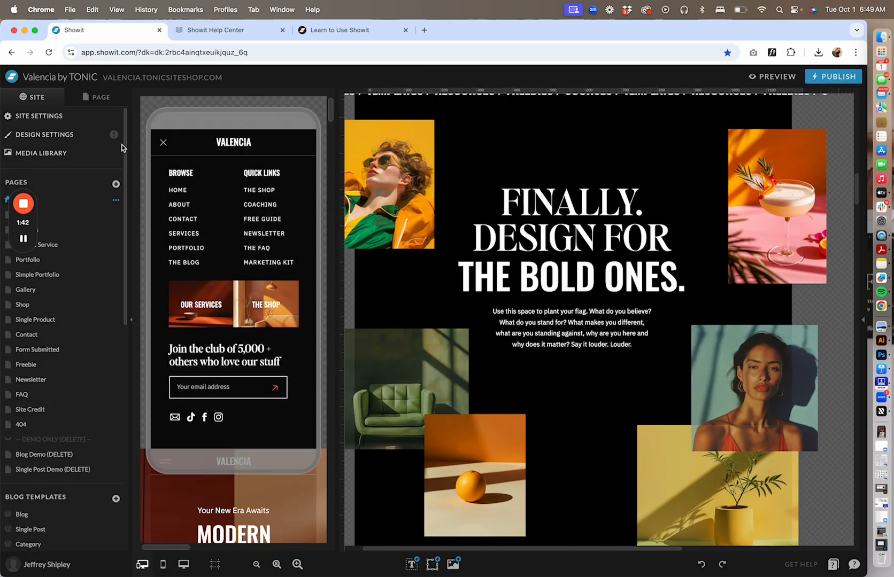
Step: Open the design settings and examine the color palette and the Title and Heading type styles
{"action": "left_click", "coordinate": [51, 138]}
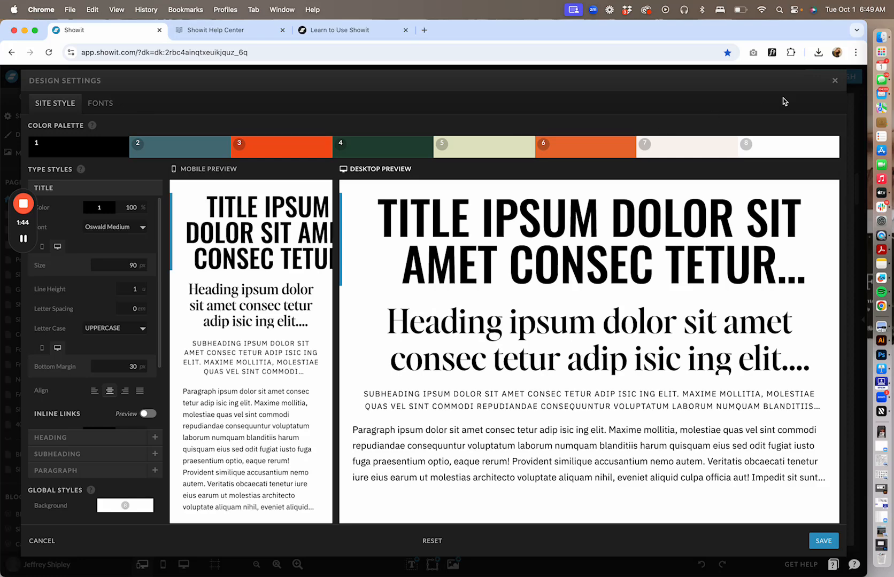
{"action": "left_click", "coordinate": [833, 82]}
{"action": "left_click", "coordinate": [78, 136]}
{"action": "scroll", "coordinate": [115, 354], "scroll_direction": "down", "scroll_amount": 3}
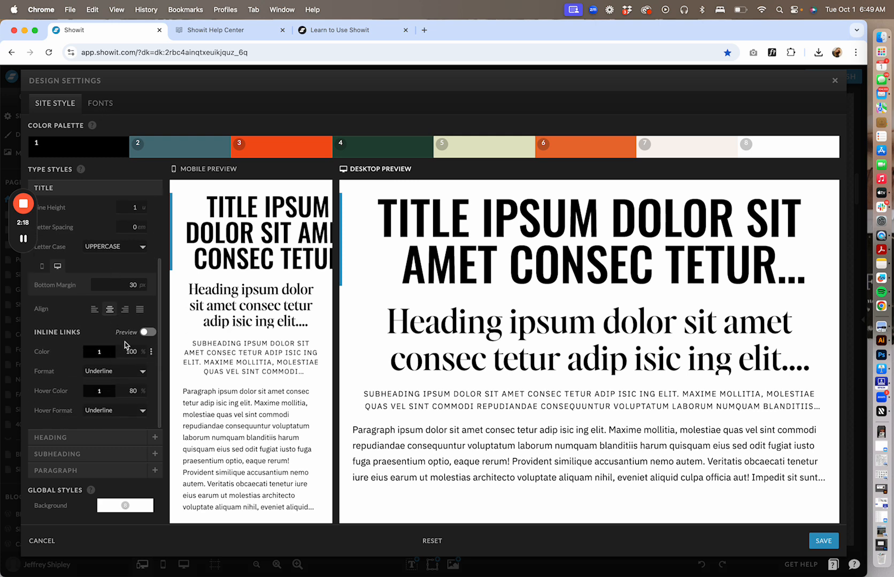
{"action": "left_click", "coordinate": [75, 437]}
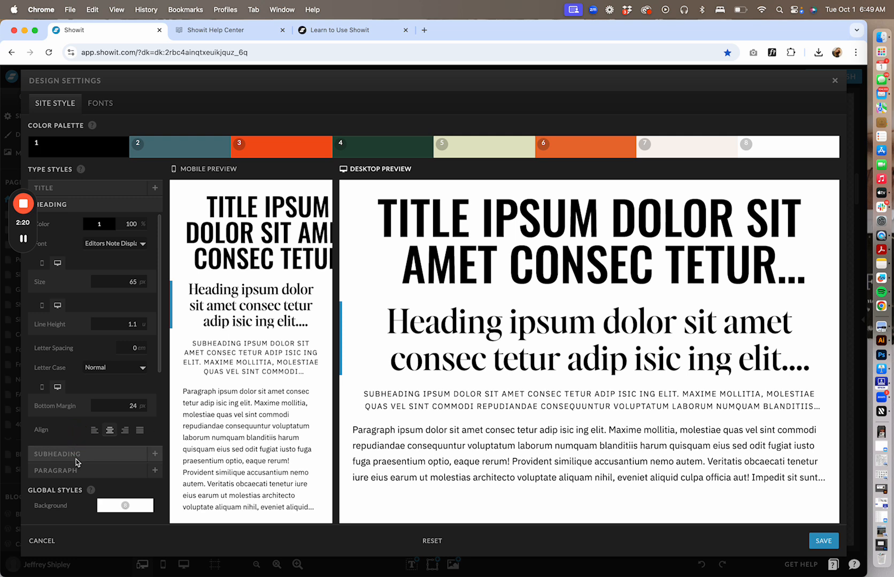
Step: Review the Google, custom and active font options in the design settings, and save the settings
{"action": "left_click", "coordinate": [111, 103]}
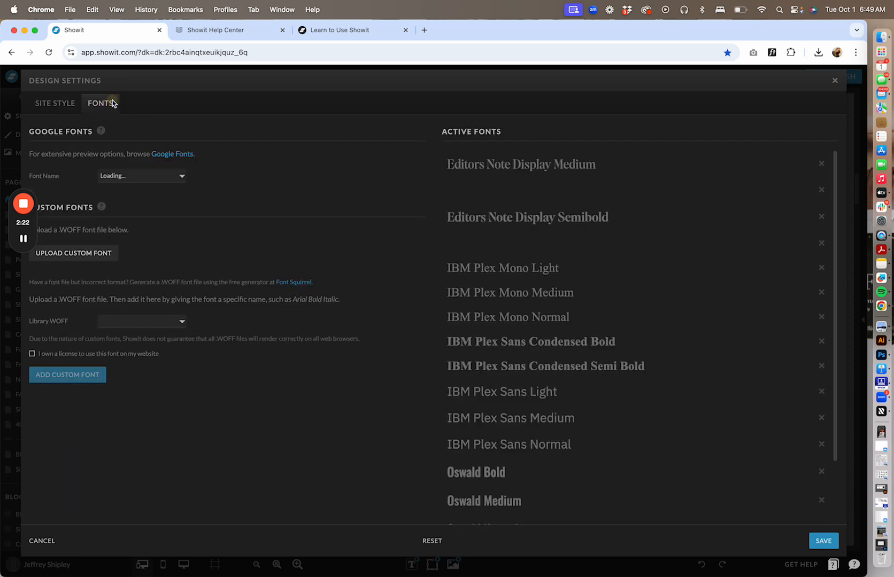
{"action": "scroll", "coordinate": [516, 205], "scroll_direction": "down", "scroll_amount": 3}
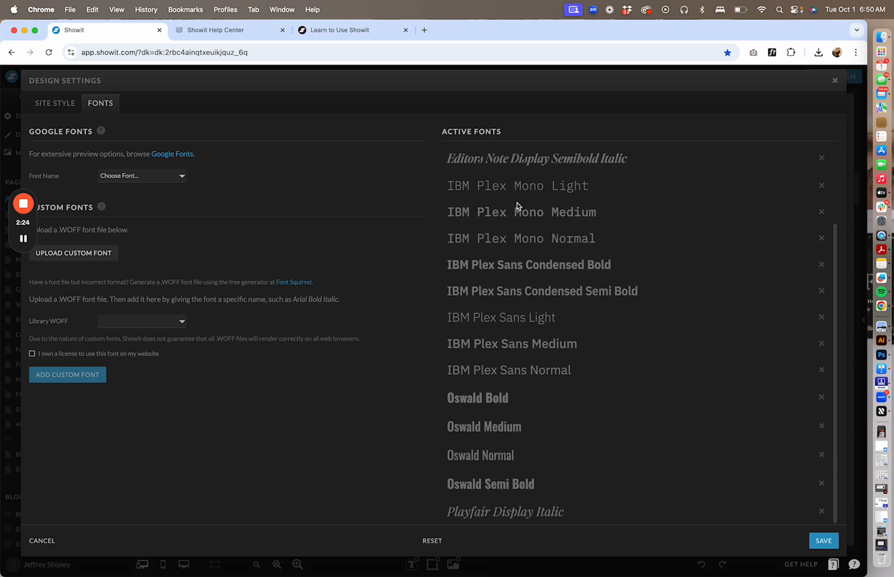
{"action": "scroll", "coordinate": [517, 206], "scroll_direction": "up", "scroll_amount": 3}
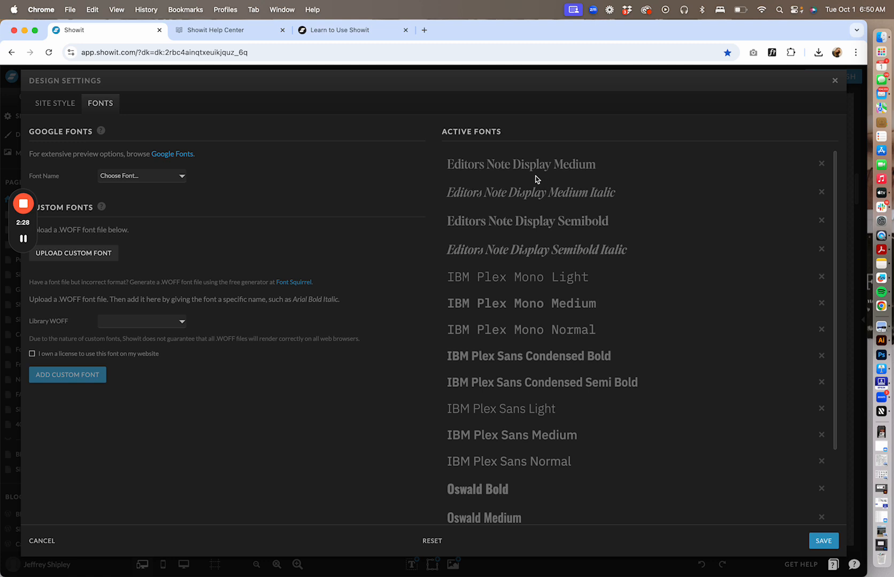
{"action": "scroll", "coordinate": [561, 193], "scroll_direction": "down", "scroll_amount": 1}
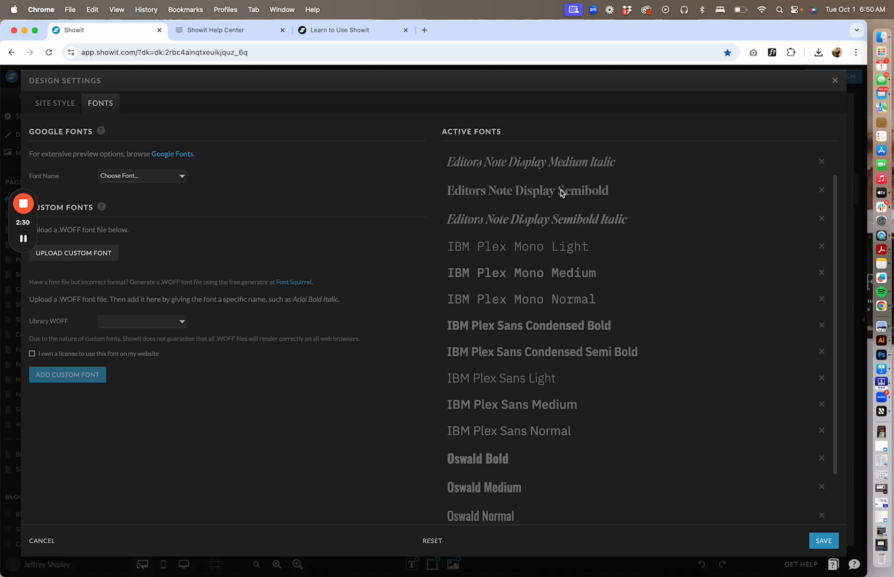
{"action": "scroll", "coordinate": [562, 193], "scroll_direction": "up", "scroll_amount": 1}
{"action": "scroll", "coordinate": [562, 193], "scroll_direction": "down", "scroll_amount": 3}
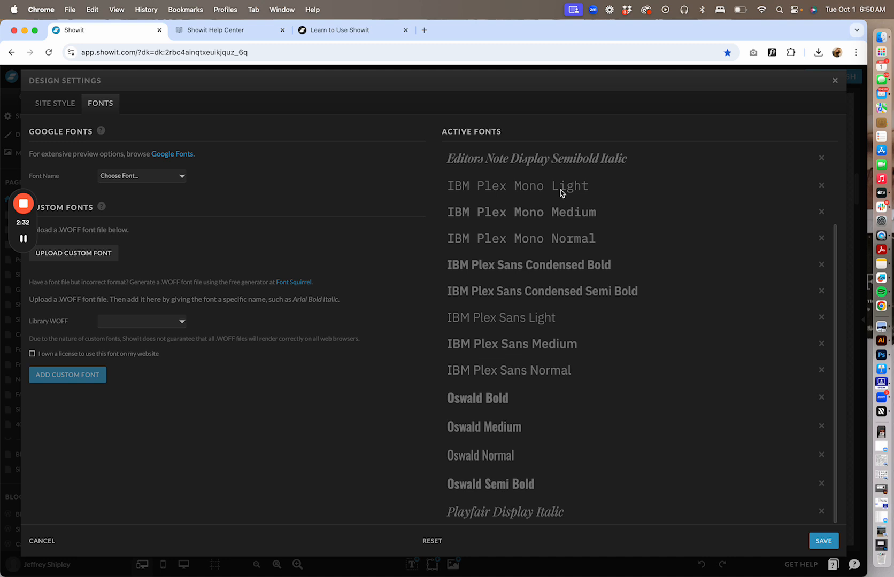
{"action": "scroll", "coordinate": [536, 308], "scroll_direction": "up", "scroll_amount": 3}
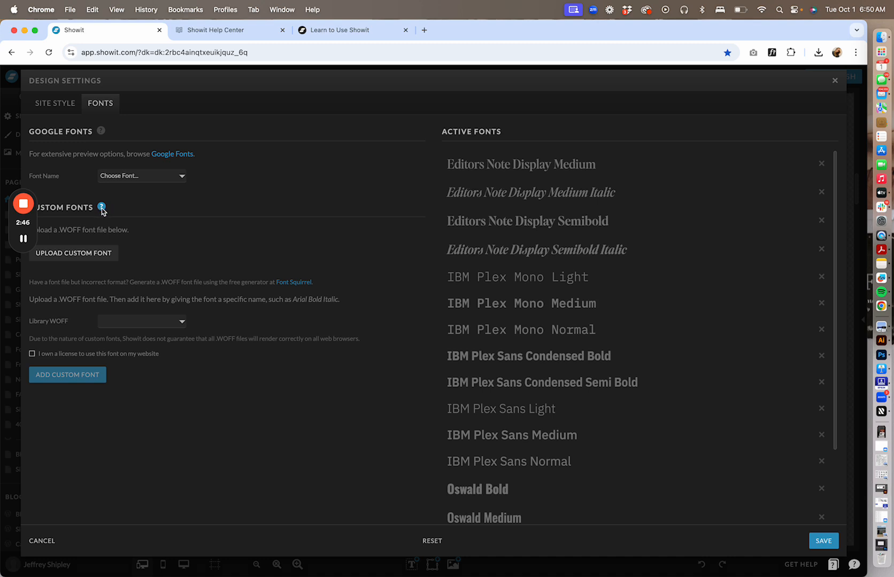
{"action": "left_click", "coordinate": [824, 541]}
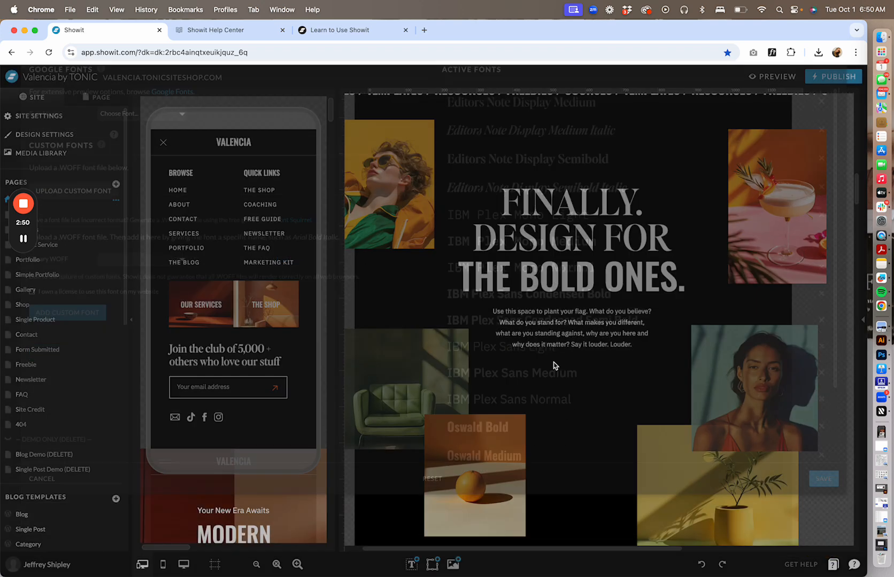
Step: View the uploaded files and folders in the media library, close it, and look over the home page design again
{"action": "left_click", "coordinate": [68, 154]}
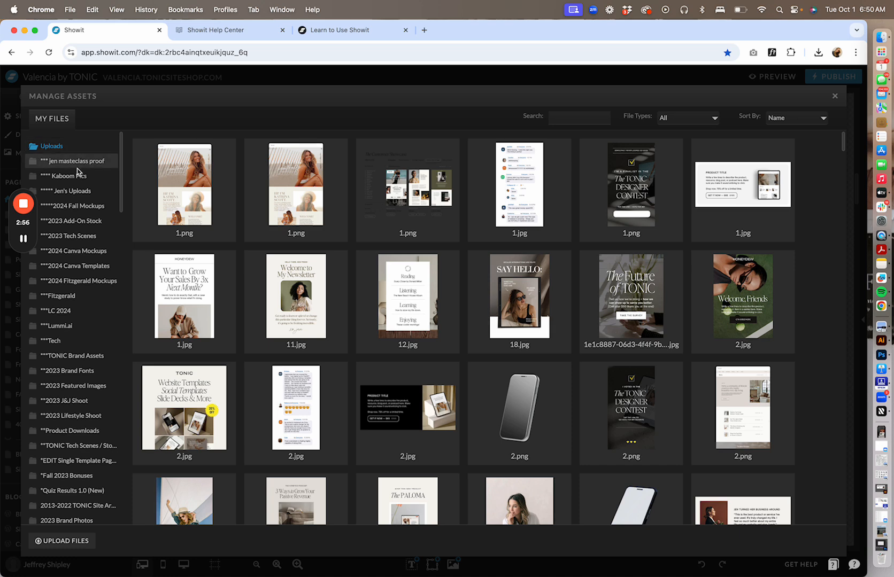
{"action": "left_click", "coordinate": [835, 98]}
{"action": "scroll", "coordinate": [527, 290], "scroll_direction": "down", "scroll_amount": 2}
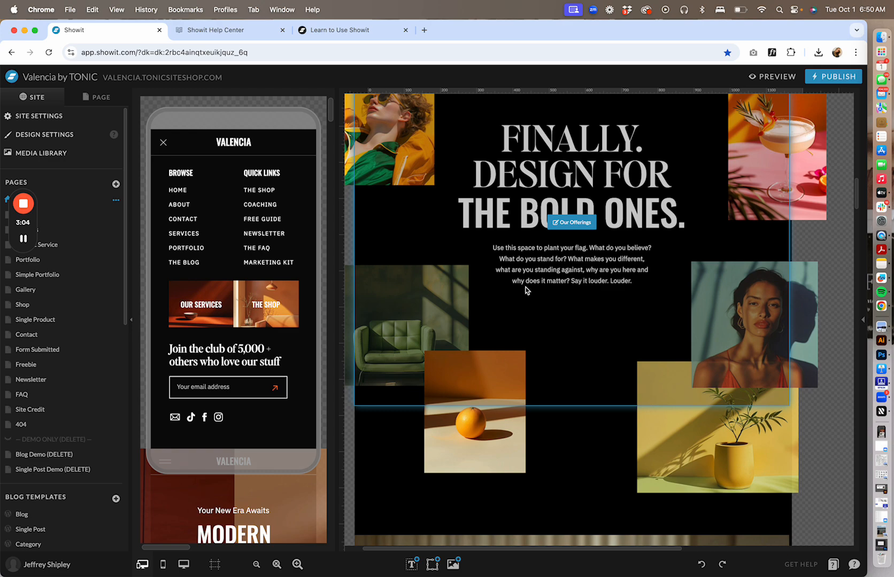
{"action": "scroll", "coordinate": [527, 290], "scroll_direction": "up", "scroll_amount": 10}
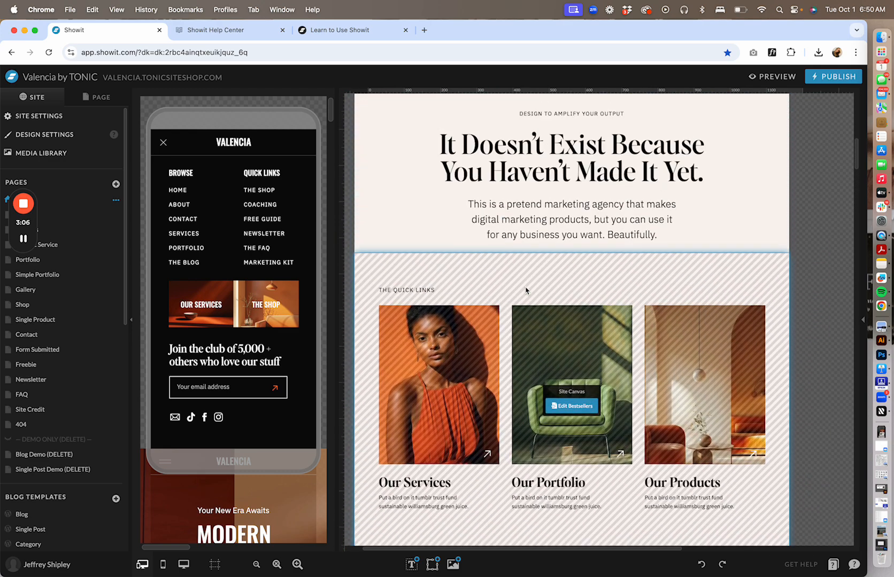
Step: Examine the Home page sections from the quick links down to the laptop video canvas
{"action": "scroll", "coordinate": [525, 290], "scroll_direction": "up", "scroll_amount": 5}
{"action": "scroll", "coordinate": [525, 278], "scroll_direction": "down", "scroll_amount": 4}
{"action": "scroll", "coordinate": [525, 269], "scroll_direction": "down", "scroll_amount": 15}
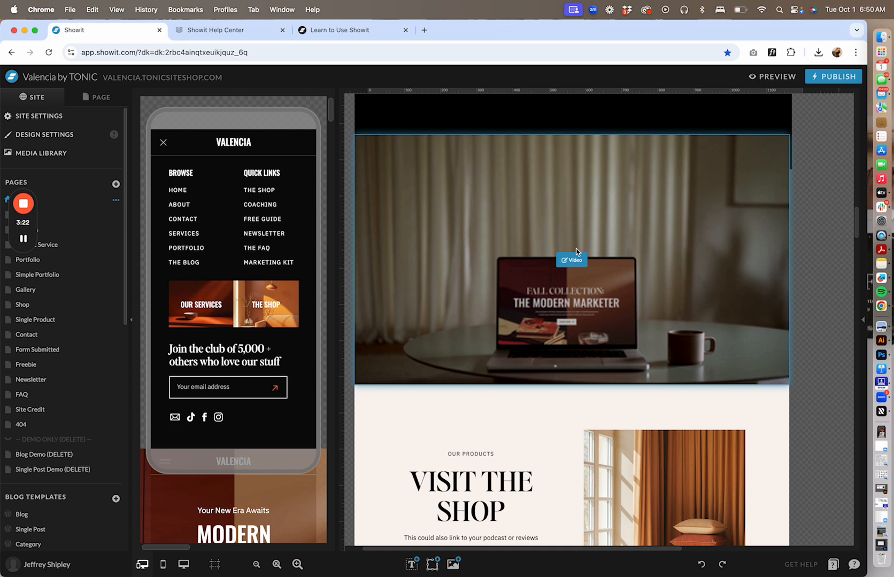
Step: Browse the folder list and uploaded images in the media library, and close it
{"action": "left_click", "coordinate": [69, 154]}
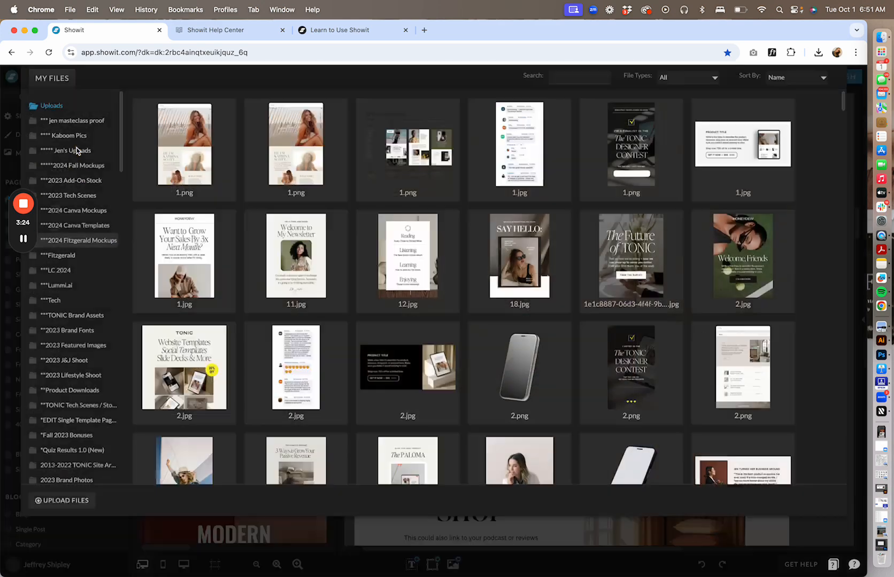
{"action": "scroll", "coordinate": [89, 391], "scroll_direction": "down", "scroll_amount": 20}
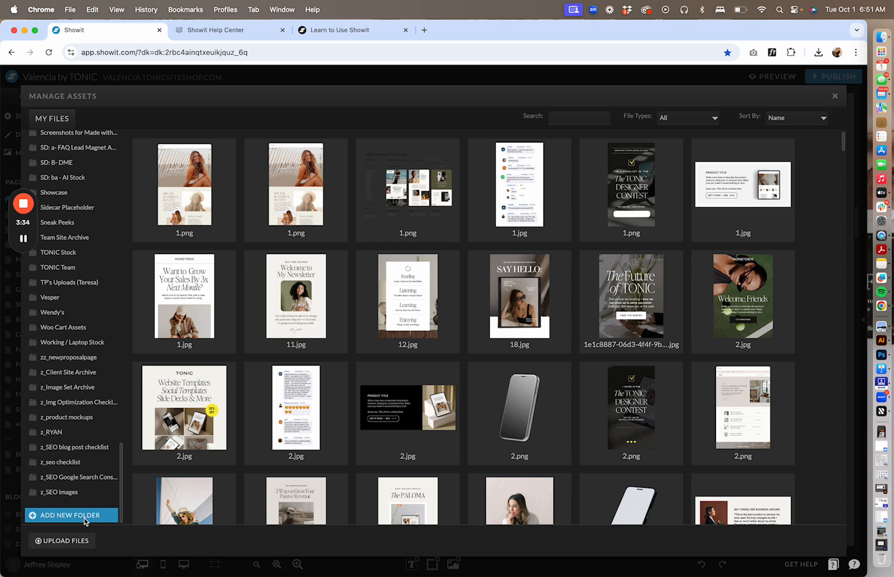
{"action": "scroll", "coordinate": [86, 439], "scroll_direction": "up", "scroll_amount": 15}
{"action": "scroll", "coordinate": [382, 286], "scroll_direction": "down", "scroll_amount": 5}
{"action": "scroll", "coordinate": [381, 286], "scroll_direction": "down", "scroll_amount": 20}
{"action": "scroll", "coordinate": [381, 286], "scroll_direction": "down", "scroll_amount": 1}
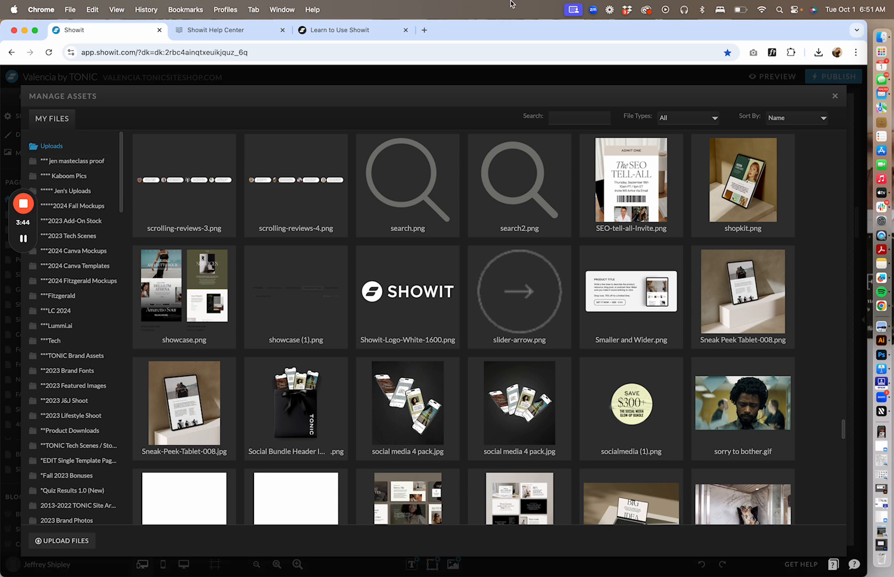
{"action": "left_click", "coordinate": [835, 97]}
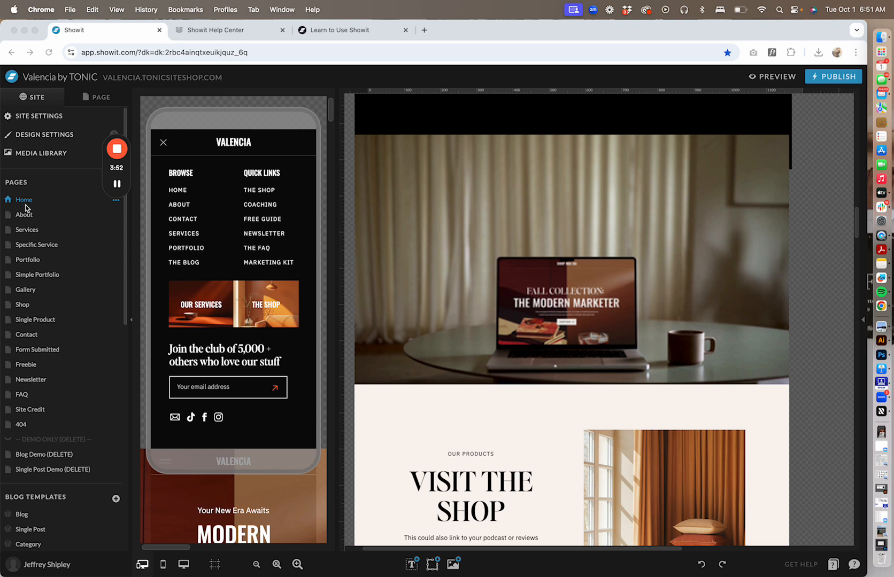
Step: Open the Simple Portfolio page and view its design up to the top navigation
{"action": "left_click", "coordinate": [60, 275]}
{"action": "left_click_drag", "start_coordinate": [115, 167], "coordinate": [230, 169]}
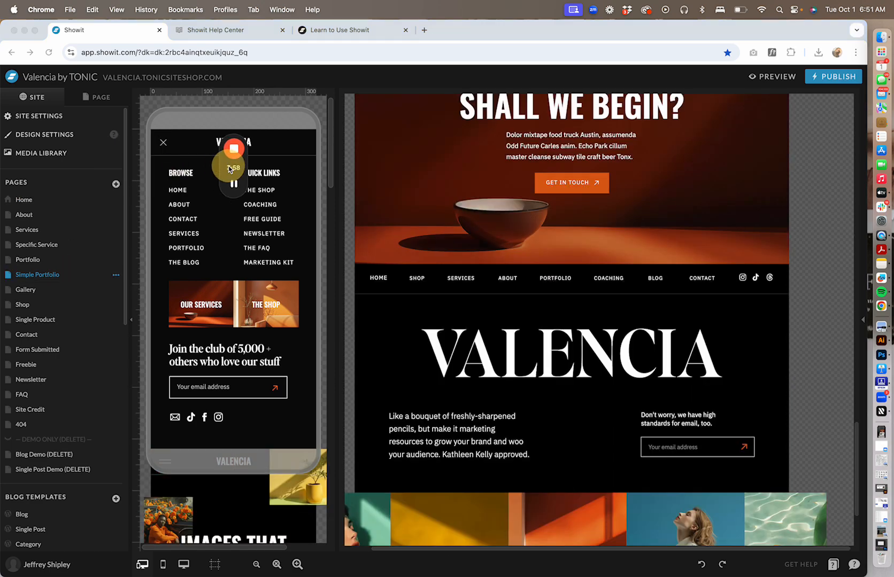
{"action": "scroll", "coordinate": [373, 197], "scroll_direction": "up", "scroll_amount": 15}
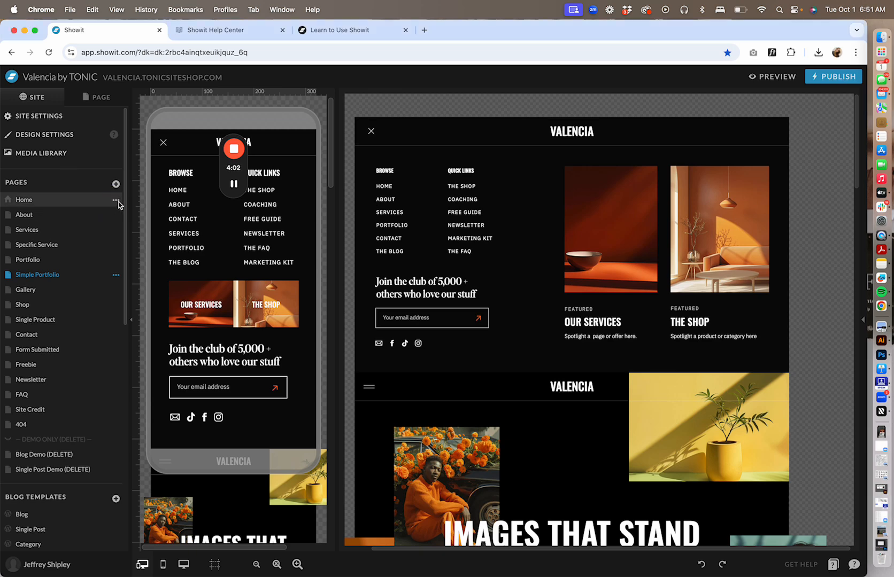
Step: Review the page options for the Home and About pages, and return to the Home page
{"action": "left_click", "coordinate": [116, 202]}
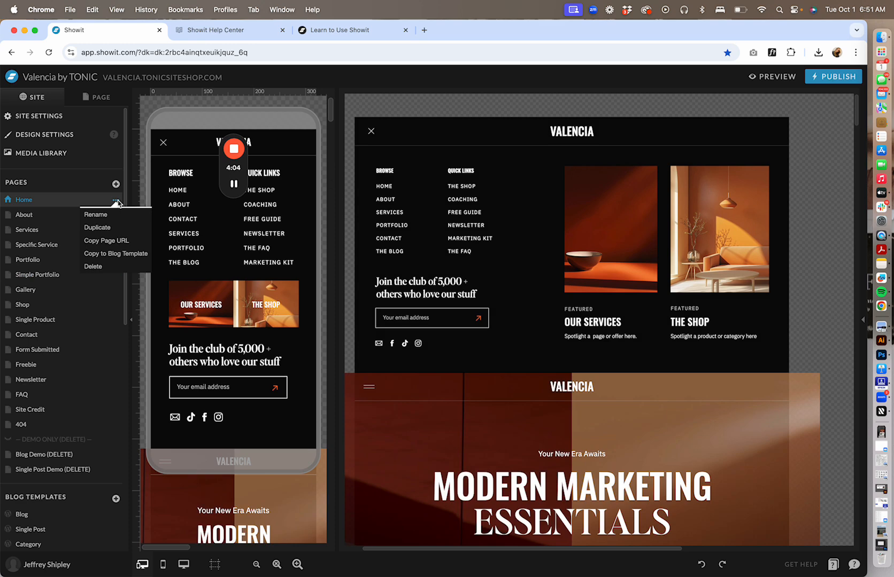
{"action": "left_click", "coordinate": [115, 203]}
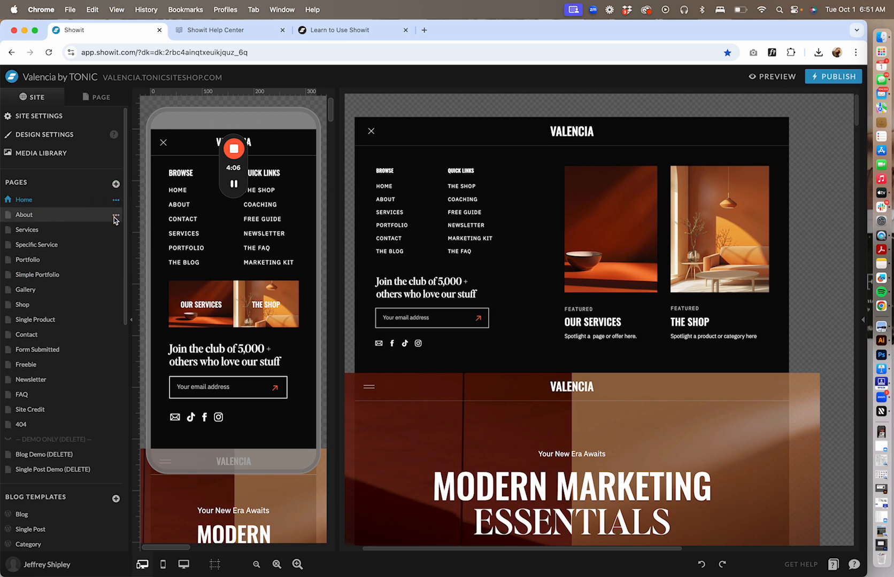
{"action": "left_click", "coordinate": [116, 217]}
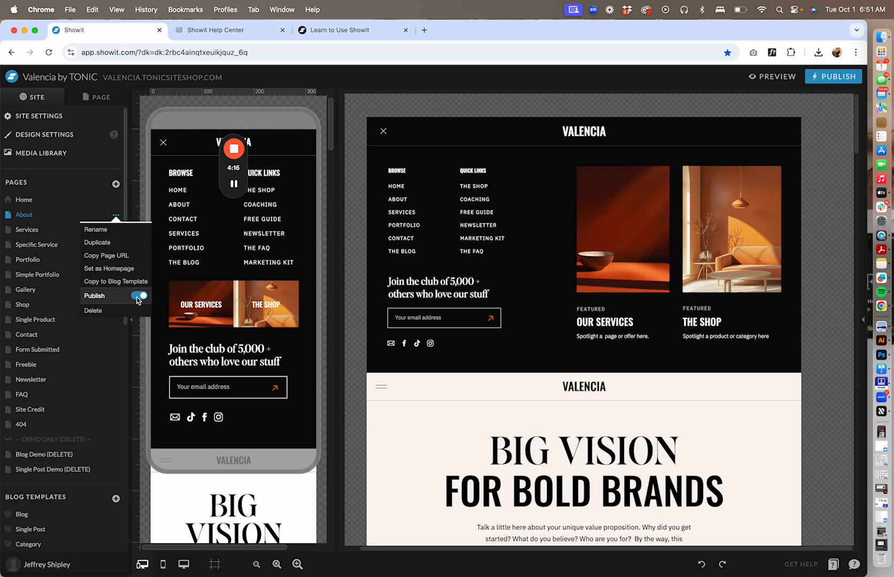
{"action": "left_click", "coordinate": [52, 206]}
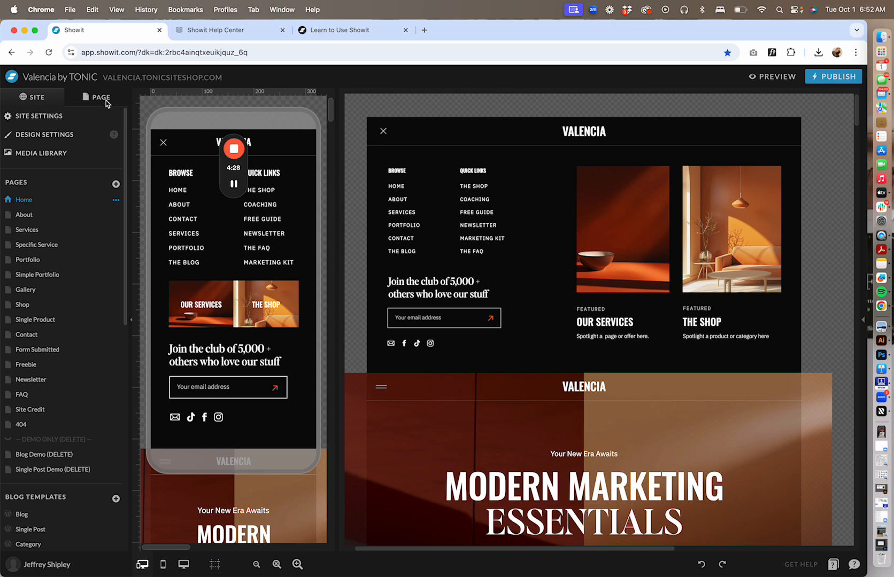
Step: Hide the Home page's Bestsellers canvas on both desktop and mobile
{"action": "scroll", "coordinate": [535, 300], "scroll_direction": "down", "scroll_amount": 10}
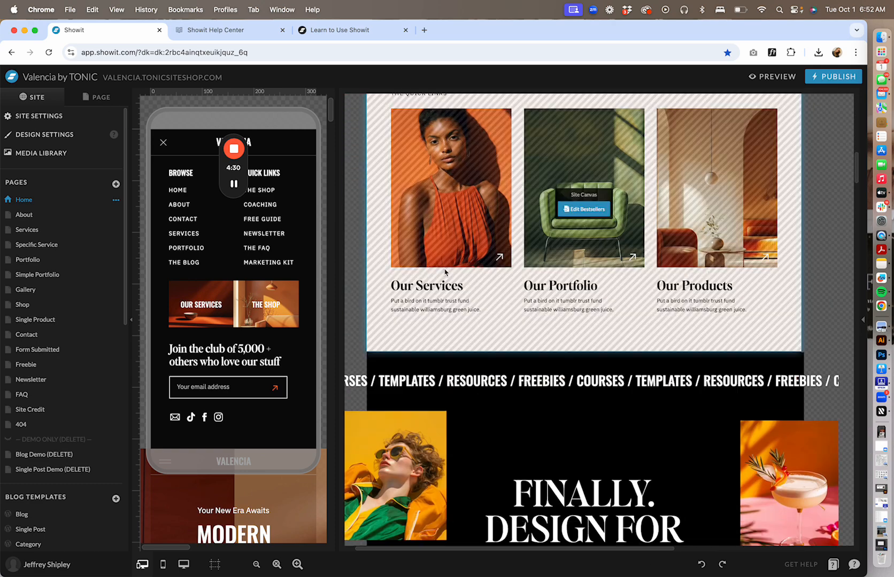
{"action": "scroll", "coordinate": [445, 273], "scroll_direction": "up", "scroll_amount": 5}
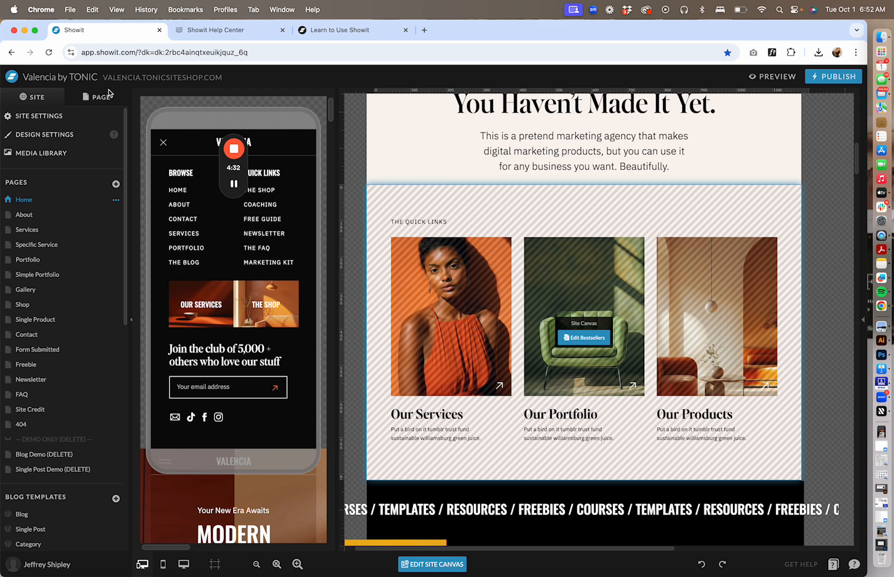
{"action": "left_click", "coordinate": [109, 94]}
{"action": "left_click", "coordinate": [118, 203]}
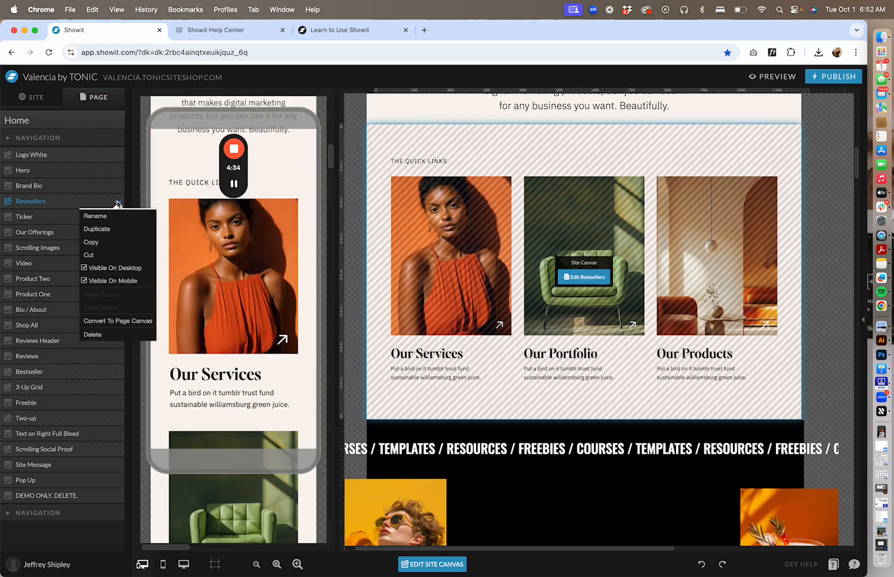
{"action": "left_click", "coordinate": [107, 268]}
{"action": "left_click", "coordinate": [117, 203]}
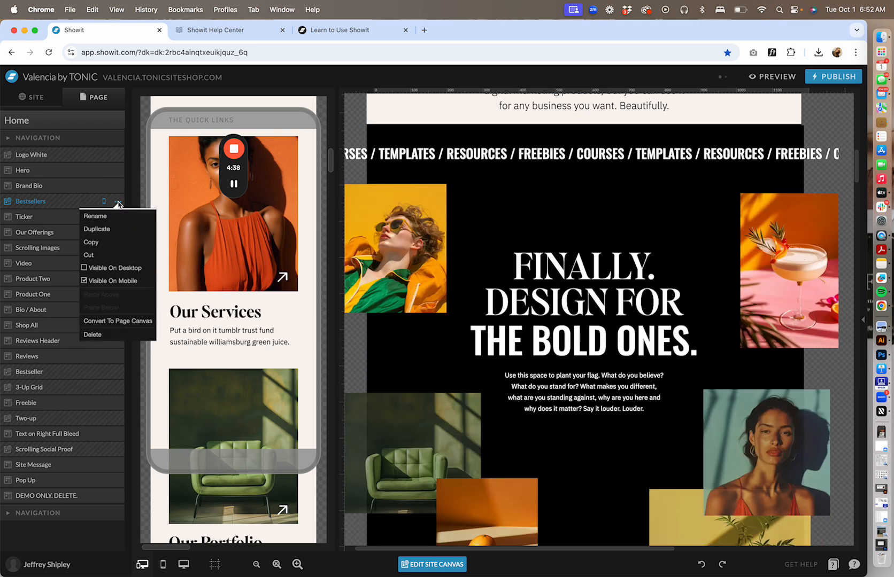
{"action": "left_click", "coordinate": [94, 280]}
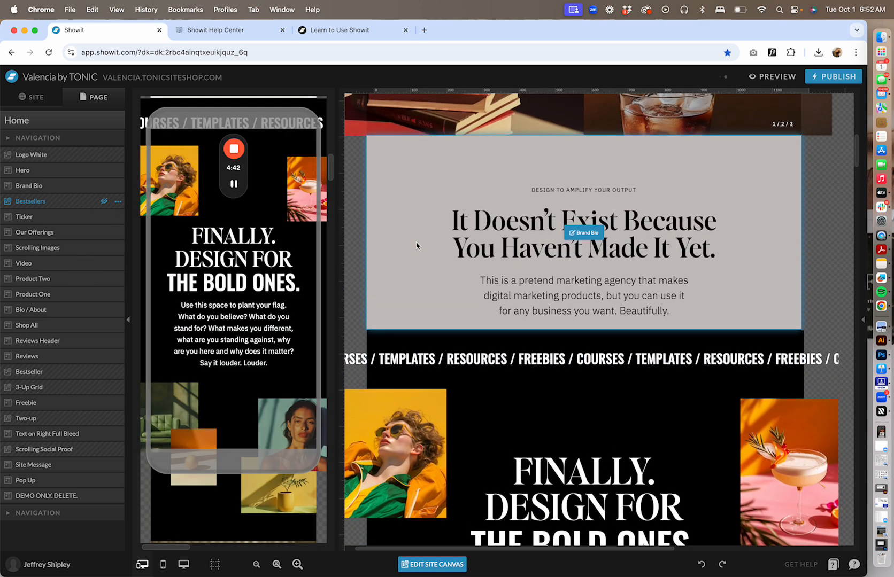
Step: Make the Bestsellers canvas visible on desktop and mobile again, placed above the Brand Bio canvas
{"action": "left_click", "coordinate": [119, 204]}
{"action": "left_click", "coordinate": [110, 267]}
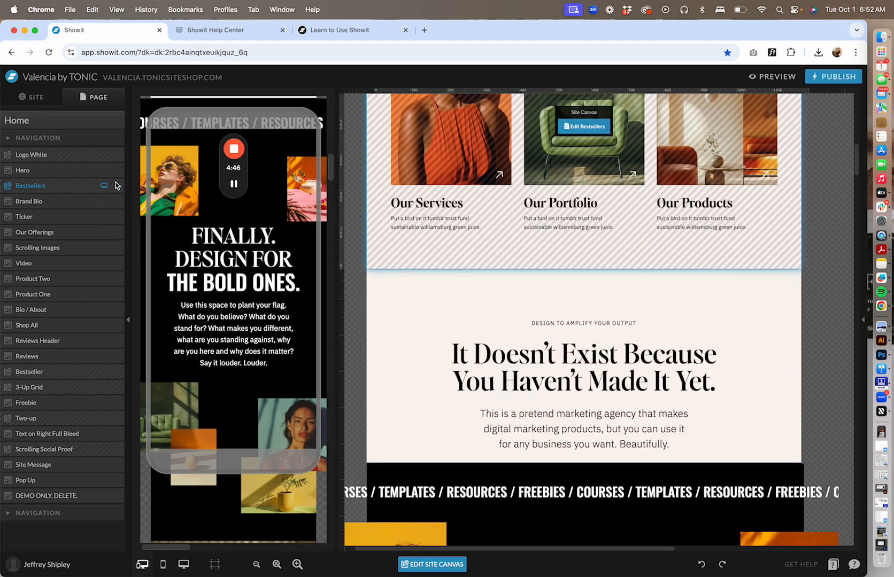
{"action": "left_click", "coordinate": [116, 186]}
{"action": "left_click", "coordinate": [96, 266]}
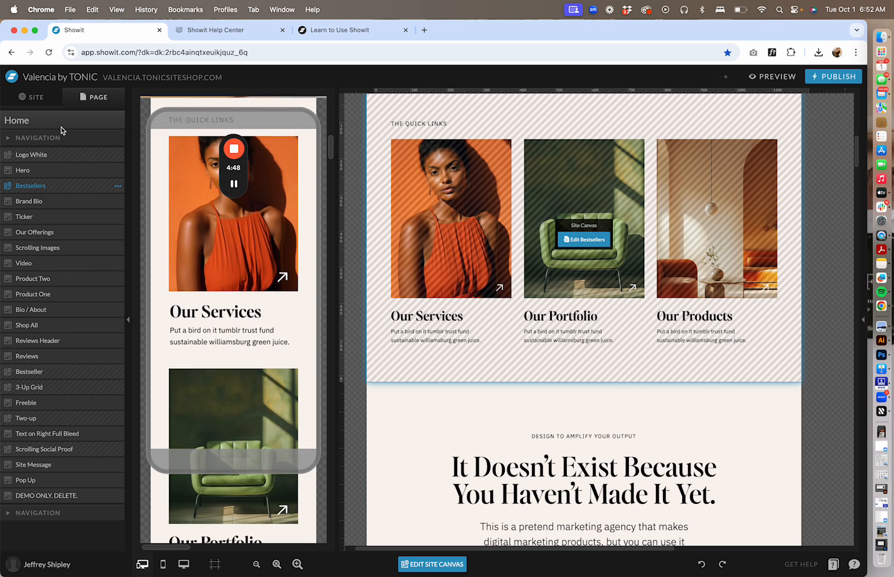
Step: Return to the site overview and open the hero's ESSENTIALS title and description paragraph for inline text editing
{"action": "left_click", "coordinate": [46, 101]}
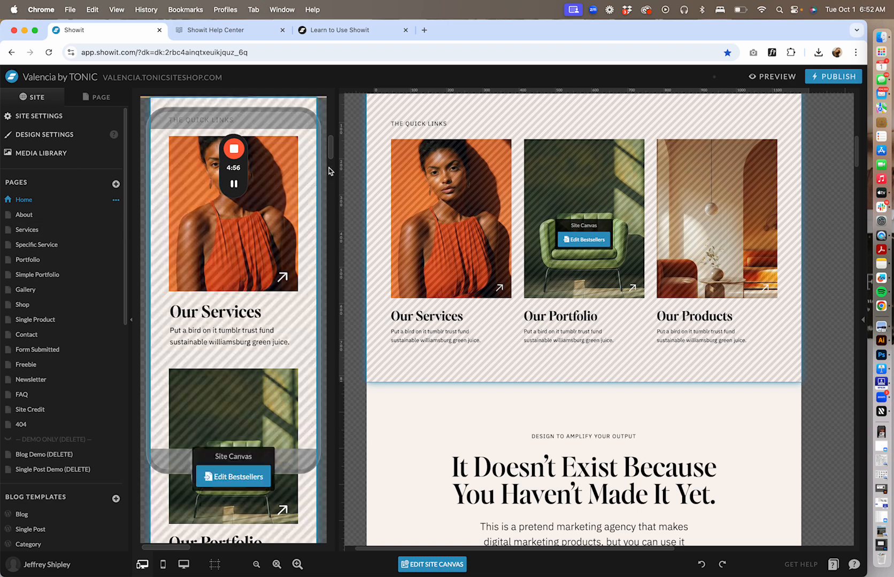
{"action": "scroll", "coordinate": [398, 180], "scroll_direction": "up", "scroll_amount": 6}
{"action": "left_click", "coordinate": [521, 230]}
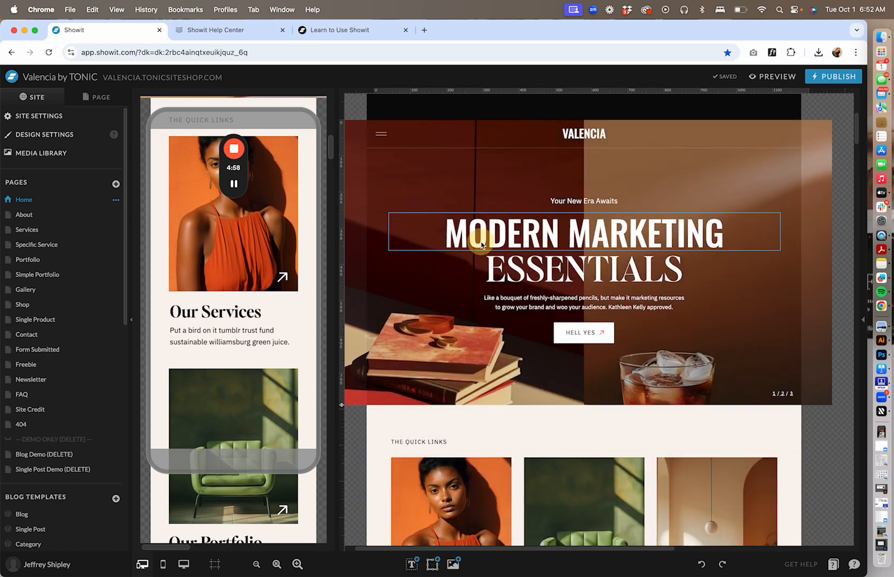
{"action": "double_click", "coordinate": [535, 280]}
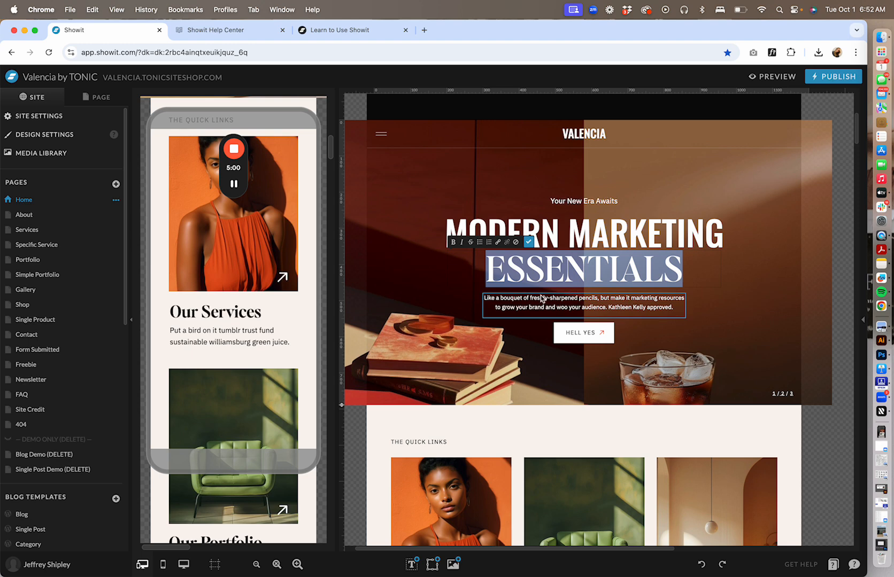
{"action": "double_click", "coordinate": [540, 296]}
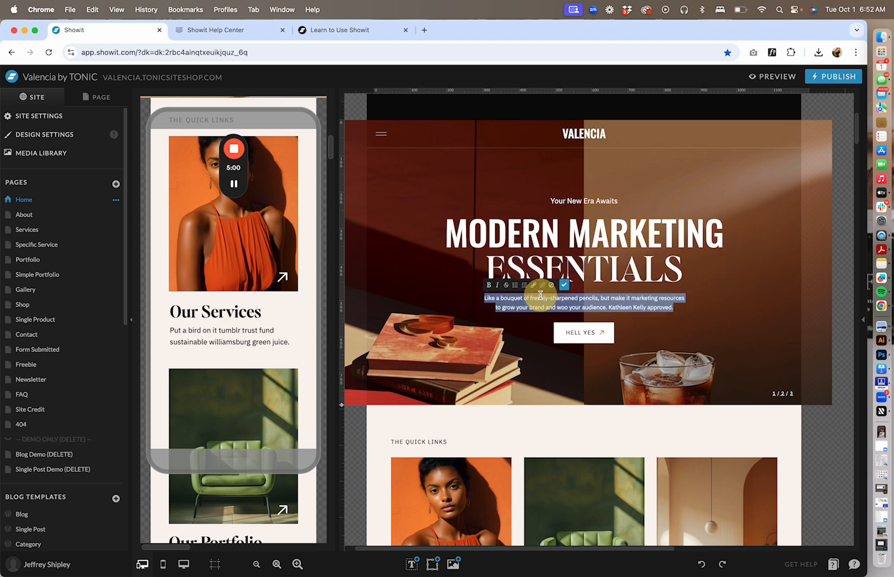
{"action": "left_click", "coordinate": [612, 247]}
{"action": "left_click", "coordinate": [625, 264]}
{"action": "scroll", "coordinate": [625, 264], "scroll_direction": "down", "scroll_amount": 5}
{"action": "left_click", "coordinate": [631, 175]}
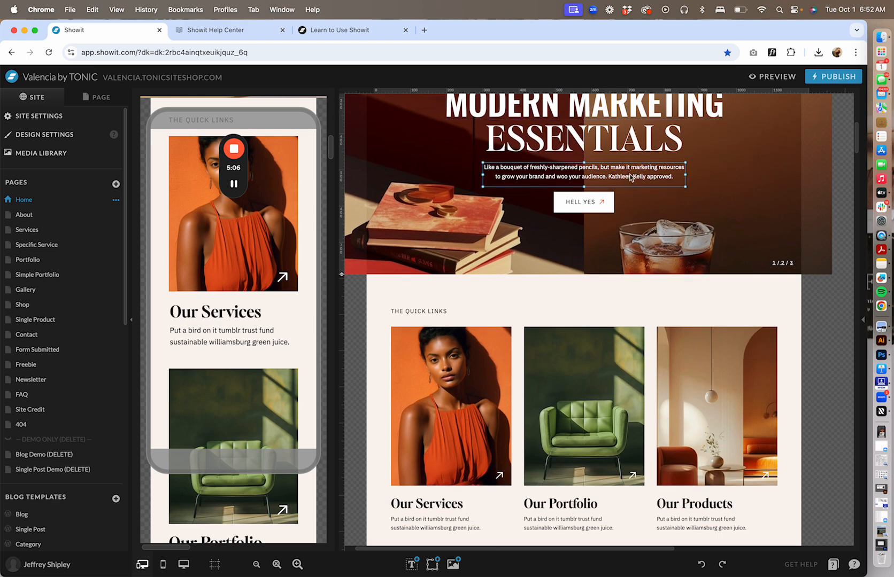
{"action": "double_click", "coordinate": [670, 179]}
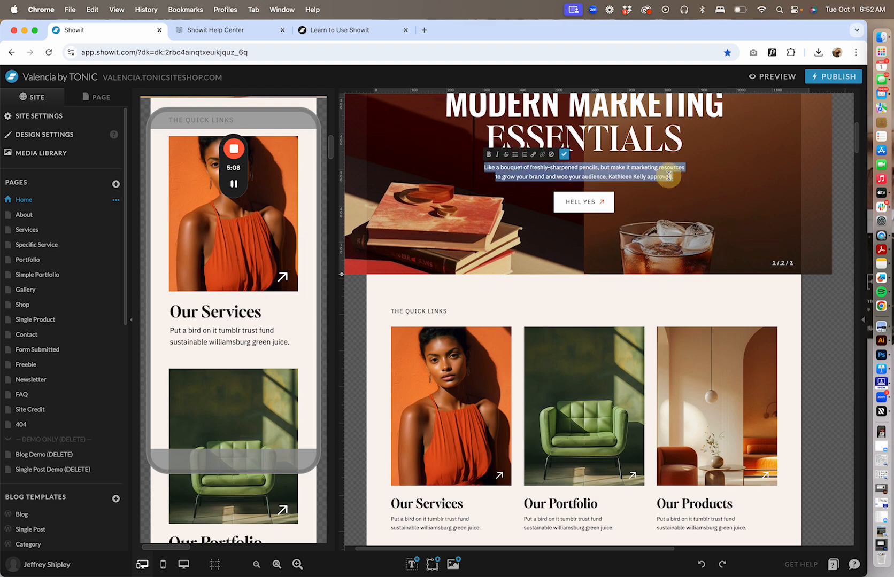
Step: Compare the mobile and desktop layouts of the Home page sections
{"action": "scroll", "coordinate": [234, 287], "scroll_direction": "up", "scroll_amount": 10}
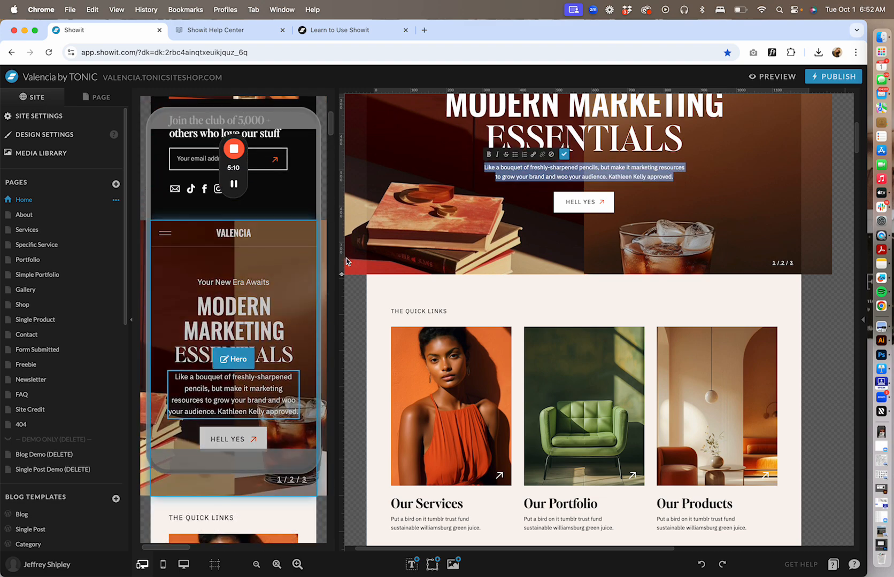
{"action": "scroll", "coordinate": [234, 288], "scroll_direction": "down", "scroll_amount": 4}
{"action": "scroll", "coordinate": [511, 316], "scroll_direction": "down", "scroll_amount": 20}
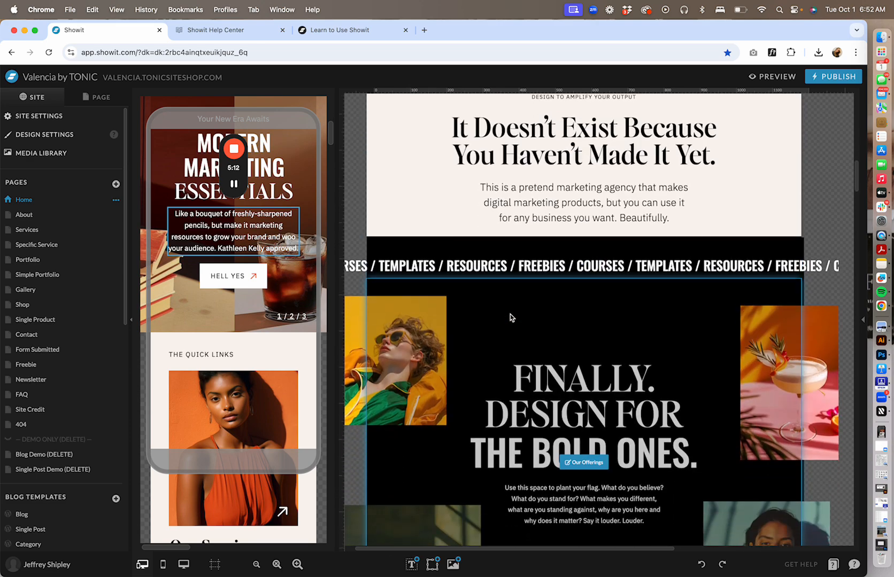
{"action": "scroll", "coordinate": [511, 317], "scroll_direction": "up", "scroll_amount": 2}
Step: Move the Brand Bio canvas above the Bestsellers canvas in the Home page order and check the layout
{"action": "left_click", "coordinate": [101, 102]}
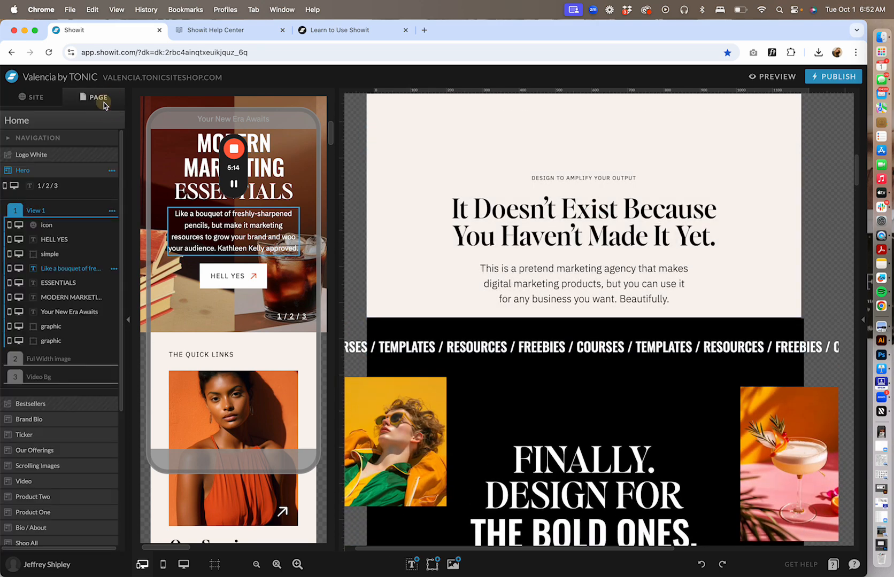
{"action": "left_click", "coordinate": [60, 403]}
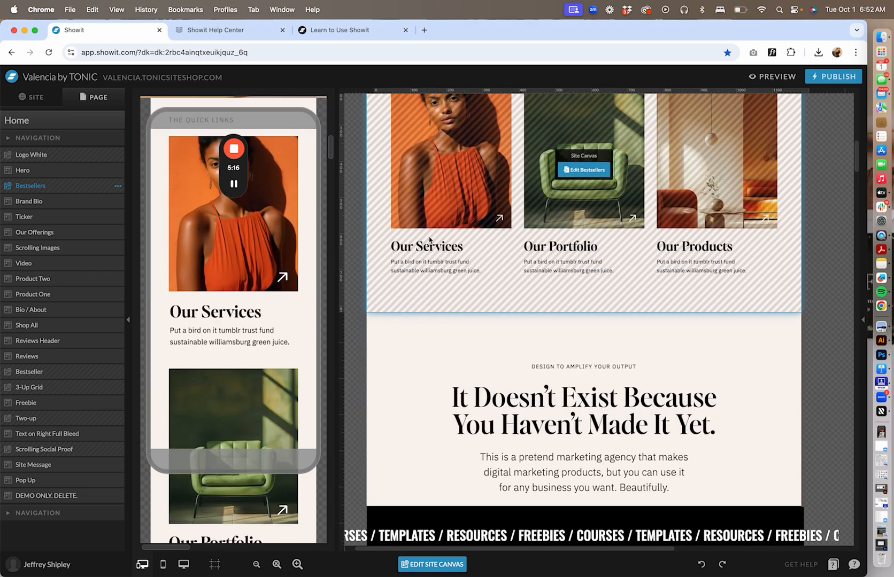
{"action": "left_click", "coordinate": [102, 201]}
{"action": "left_click_drag", "start_coordinate": [30, 199], "coordinate": [65, 180]}
{"action": "scroll", "coordinate": [410, 214], "scroll_direction": "up", "scroll_amount": 4}
{"action": "scroll", "coordinate": [410, 213], "scroll_direction": "down", "scroll_amount": 10}
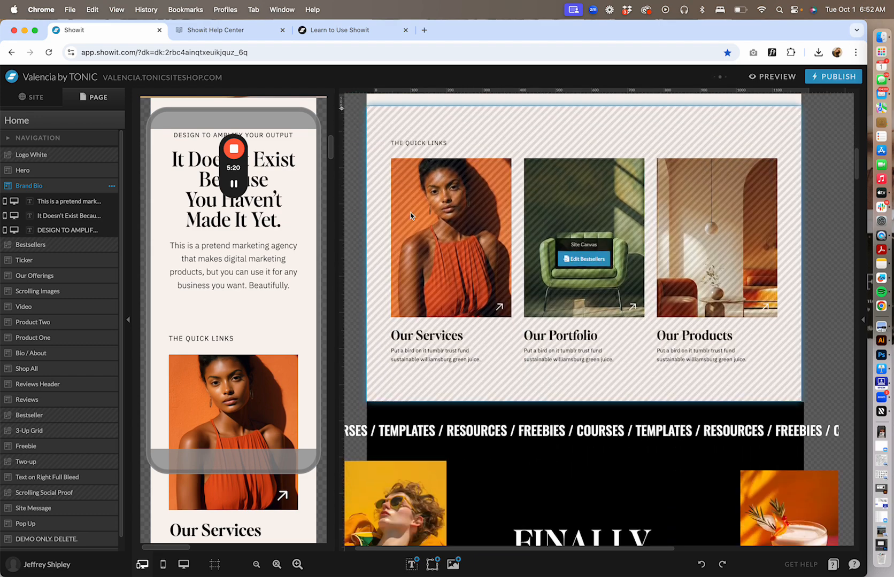
{"action": "scroll", "coordinate": [410, 214], "scroll_direction": "down", "scroll_amount": 8}
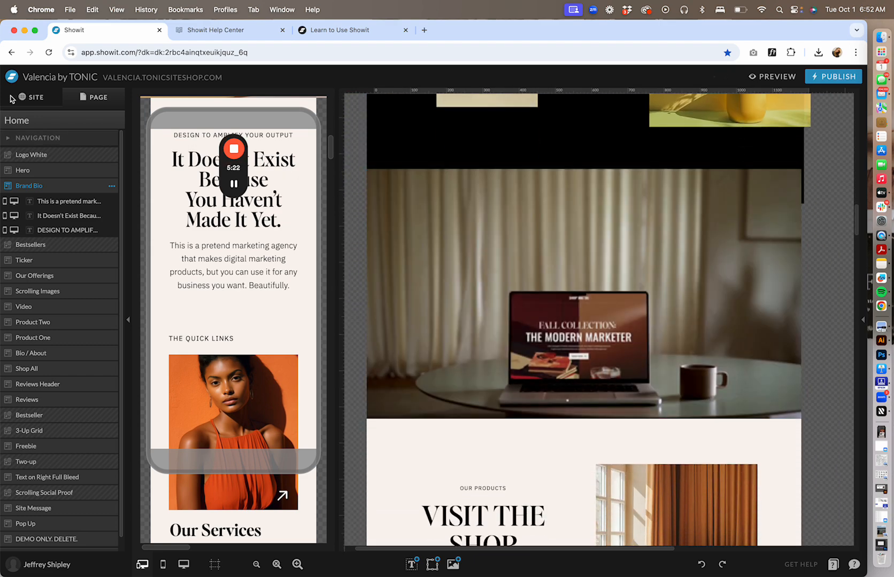
Step: Slightly shorten the Brand Bio canvas in the mobile layout and look over the desktop page
{"action": "left_click", "coordinate": [17, 97]}
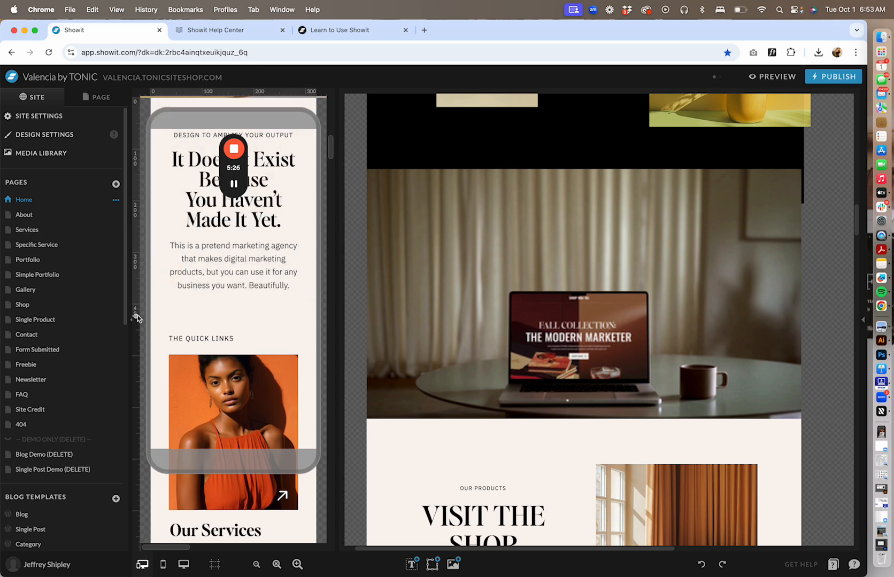
{"action": "left_click_drag", "start_coordinate": [135, 316], "coordinate": [135, 309]}
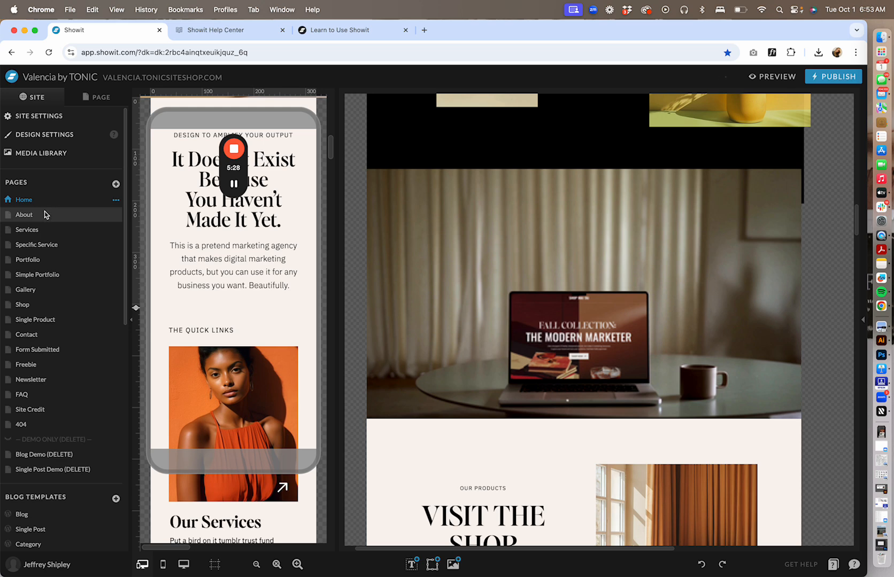
{"action": "scroll", "coordinate": [455, 245], "scroll_direction": "down", "scroll_amount": 5}
{"action": "scroll", "coordinate": [454, 244], "scroll_direction": "up", "scroll_amount": 5}
{"action": "scroll", "coordinate": [454, 245], "scroll_direction": "up", "scroll_amount": 10}
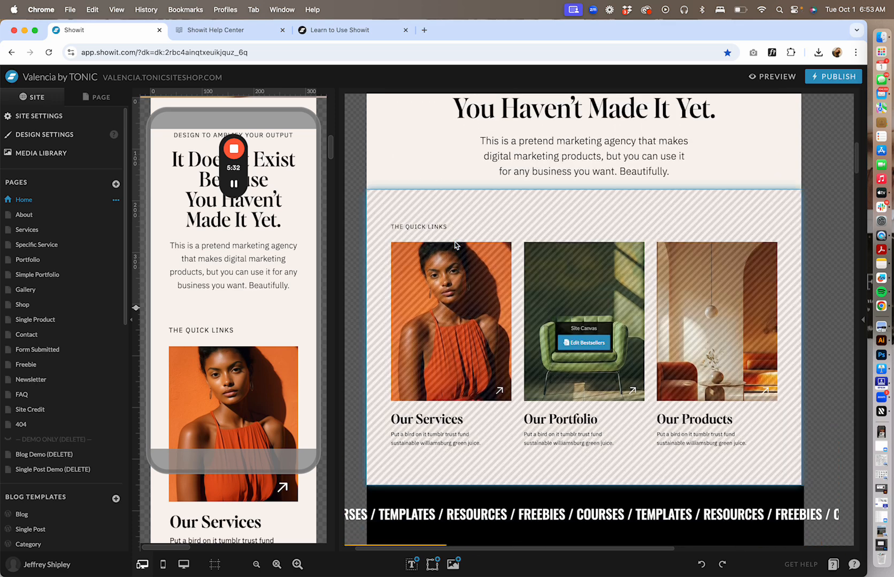
Step: Show the element properties for the "It Doesn't Exist Because You Haven't Made It Yet." heading and open its text for inline editing
{"action": "scroll", "coordinate": [455, 245], "scroll_direction": "up", "scroll_amount": 5}
{"action": "left_click", "coordinate": [538, 298]}
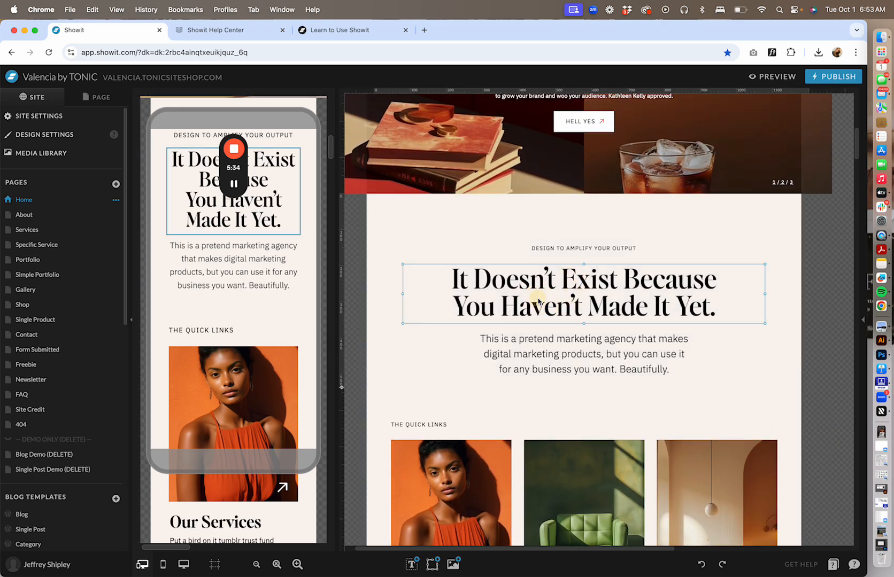
{"action": "left_click", "coordinate": [862, 320]}
{"action": "double_click", "coordinate": [594, 287]}
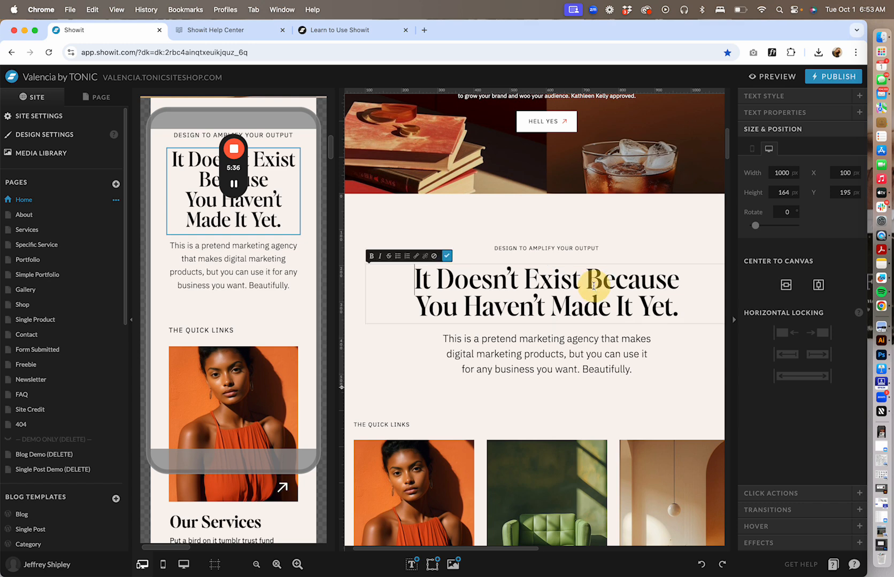
Step: Try replacing the desktop heading with the shop owner's name followed by "Amazing Tutorial Shop", and undo the text edit
{"action": "left_click_drag", "start_coordinate": [661, 309], "coordinate": [700, 315]}
{"action": "left_click", "coordinate": [430, 279]}
{"action": "type", "text": "Jen Olmstead's Ama"}
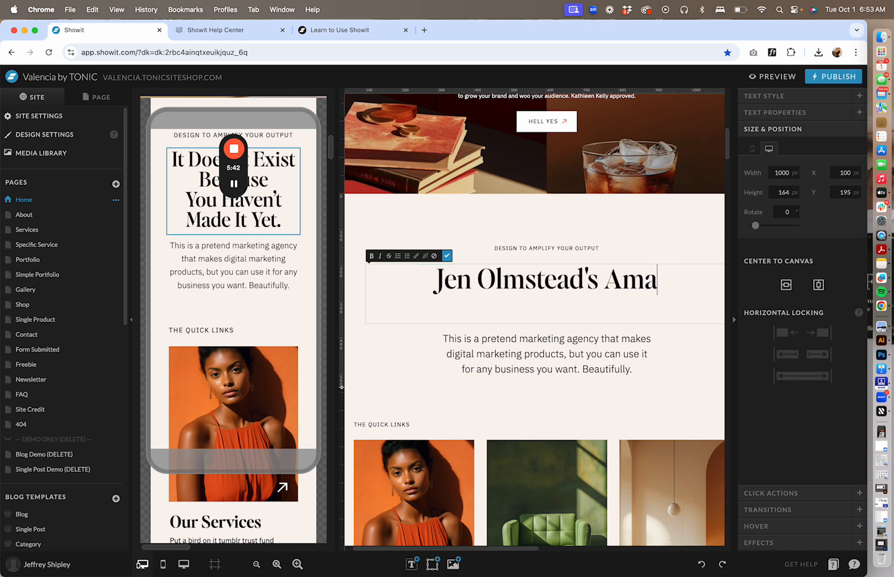
{"action": "type", "text": "zing Tutorial Shop"}
{"action": "left_click", "coordinate": [652, 260]}
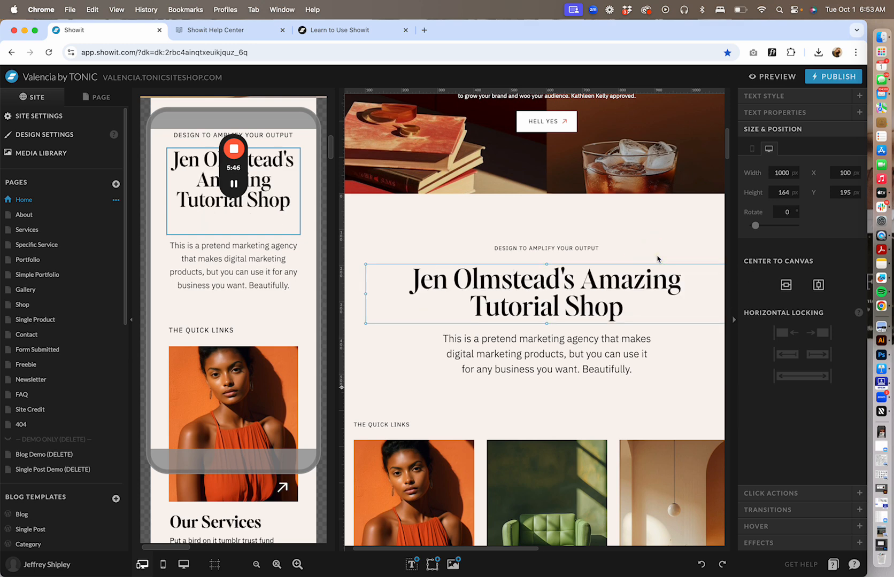
{"action": "key", "text": "super+z"}
Step: Select the Brand Bio heading in the mobile layout and view the page as mobile only, desktop only and side by side
{"action": "scroll", "coordinate": [234, 240], "scroll_direction": "up", "scroll_amount": 3}
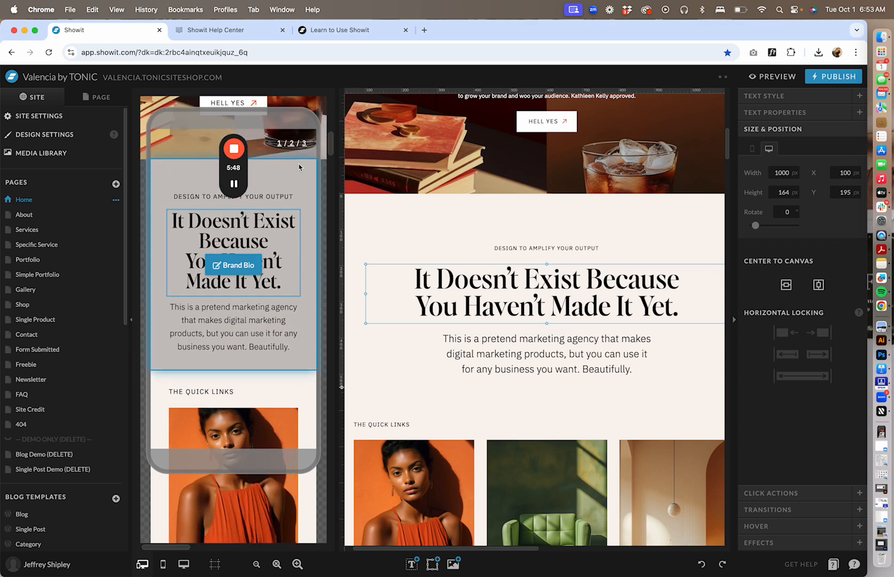
{"action": "left_click", "coordinate": [286, 253]}
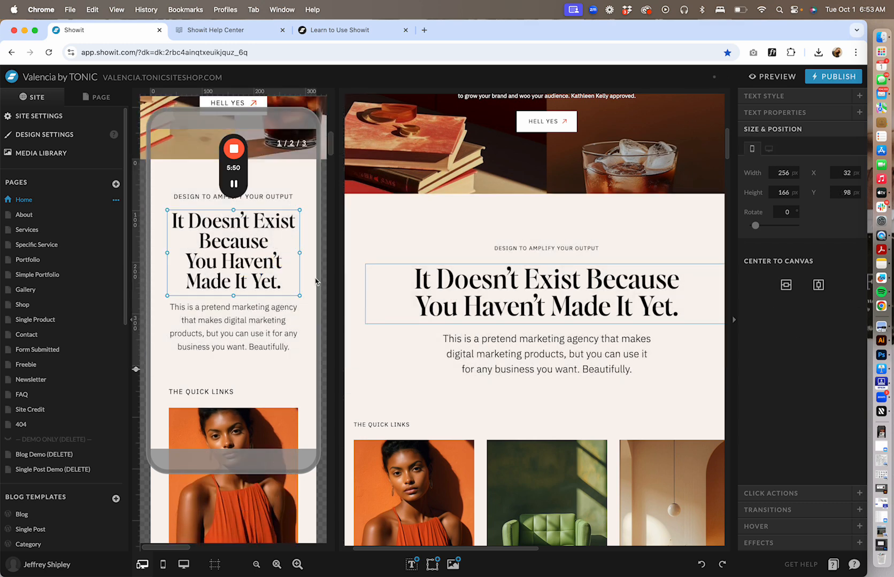
{"action": "left_click", "coordinate": [163, 564]}
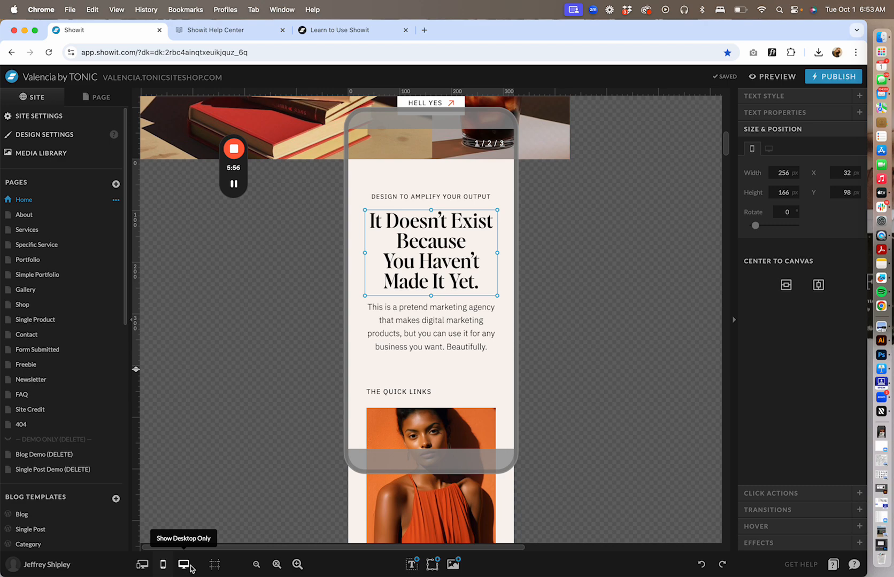
{"action": "left_click", "coordinate": [183, 564]}
{"action": "left_click", "coordinate": [142, 564]}
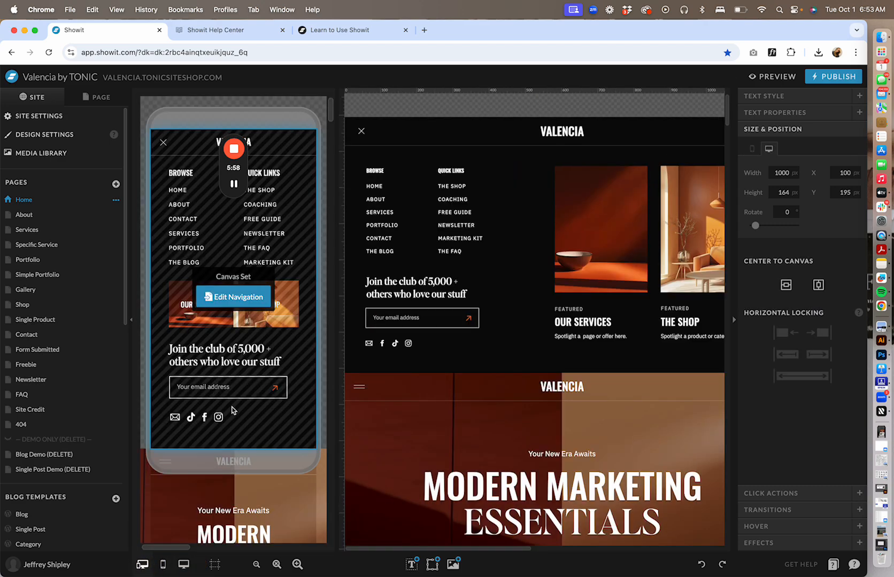
Step: Compare the Brand Bio and Bestsellers canvases in the mobile and desktop layouts and look over the desktop Our Offerings canvas
{"action": "scroll", "coordinate": [233, 411], "scroll_direction": "down", "scroll_amount": 10}
{"action": "scroll", "coordinate": [469, 400], "scroll_direction": "down", "scroll_amount": 10}
{"action": "scroll", "coordinate": [469, 400], "scroll_direction": "up", "scroll_amount": 3}
{"action": "left_click", "coordinate": [296, 262]}
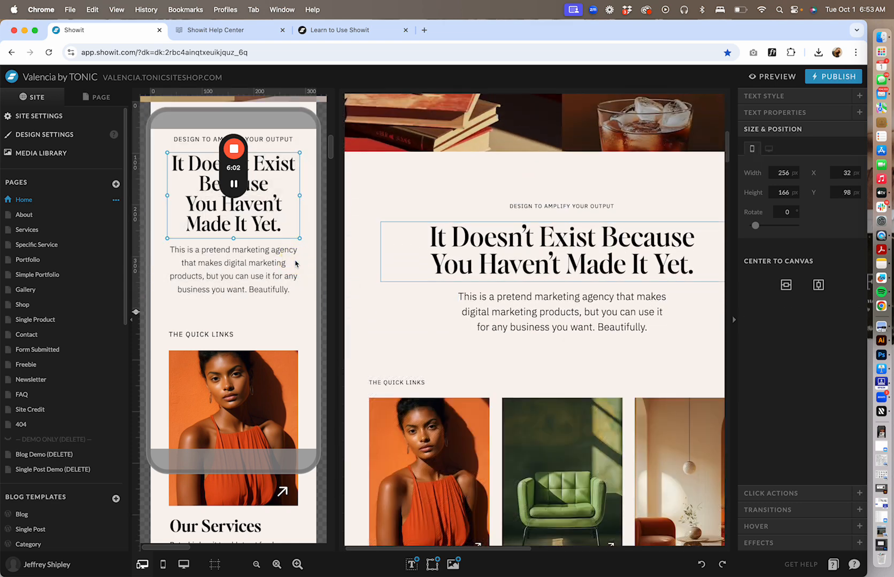
{"action": "scroll", "coordinate": [295, 263], "scroll_direction": "down", "scroll_amount": 7}
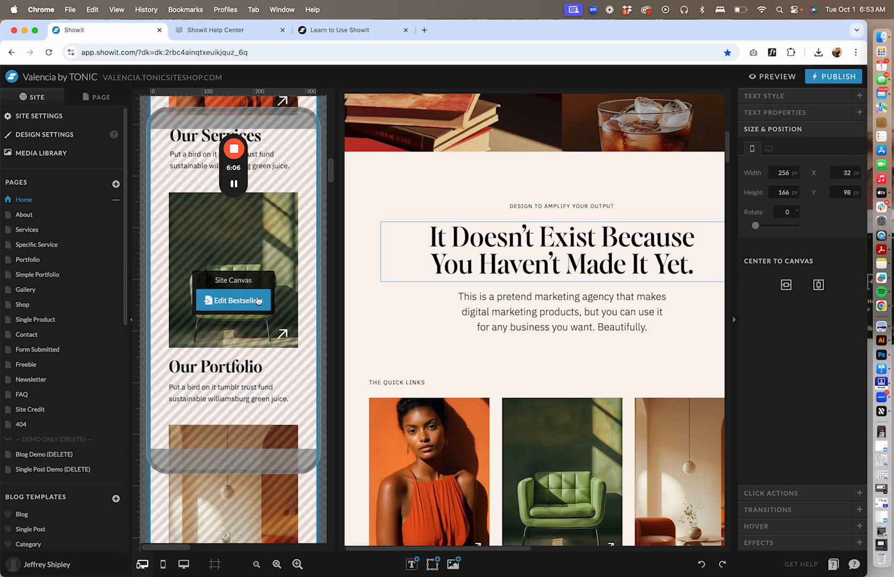
{"action": "scroll", "coordinate": [362, 268], "scroll_direction": "down", "scroll_amount": 7}
{"action": "left_click", "coordinate": [466, 248]}
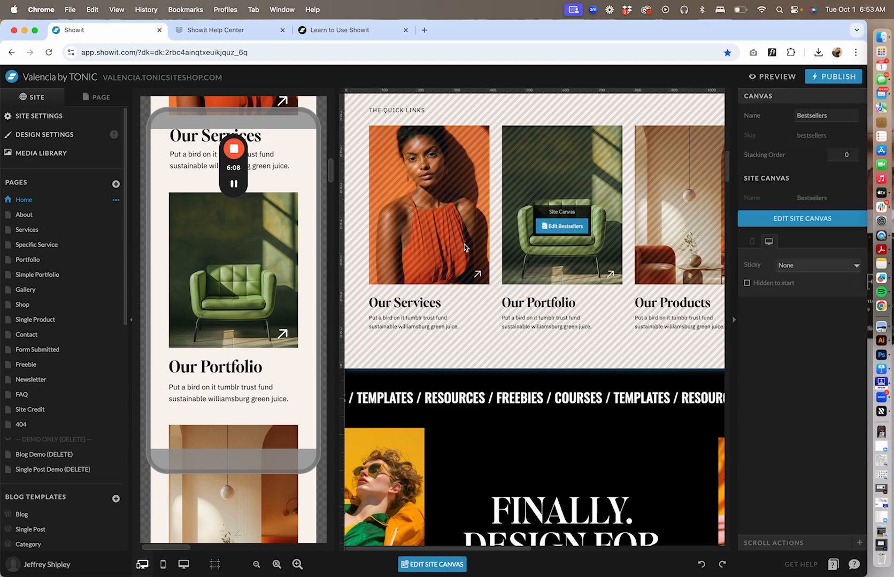
{"action": "scroll", "coordinate": [450, 277], "scroll_direction": "down", "scroll_amount": 5}
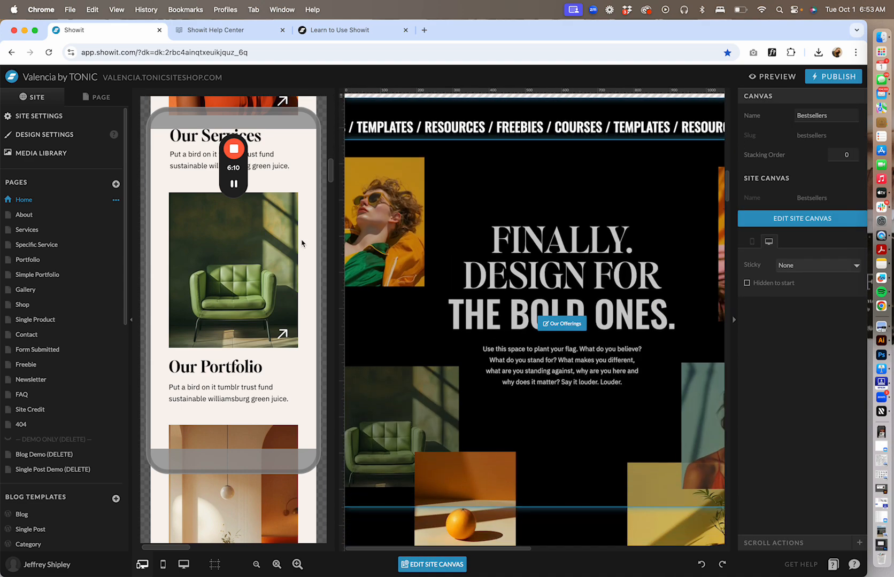
{"action": "scroll", "coordinate": [426, 238], "scroll_direction": "up", "scroll_amount": 5}
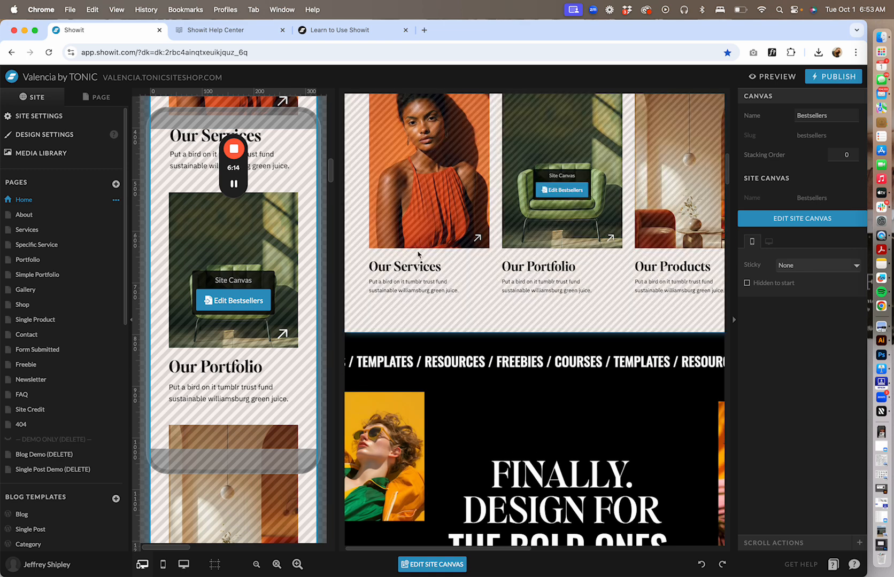
{"action": "scroll", "coordinate": [563, 252], "scroll_direction": "up", "scroll_amount": 3}
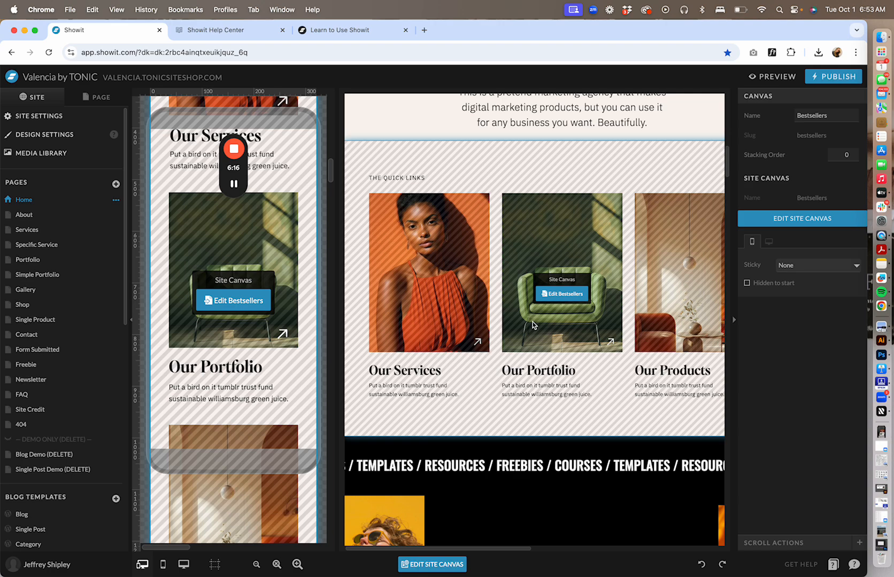
{"action": "scroll", "coordinate": [561, 252], "scroll_direction": "down", "scroll_amount": 3}
{"action": "scroll", "coordinate": [548, 247], "scroll_direction": "up", "scroll_amount": 10}
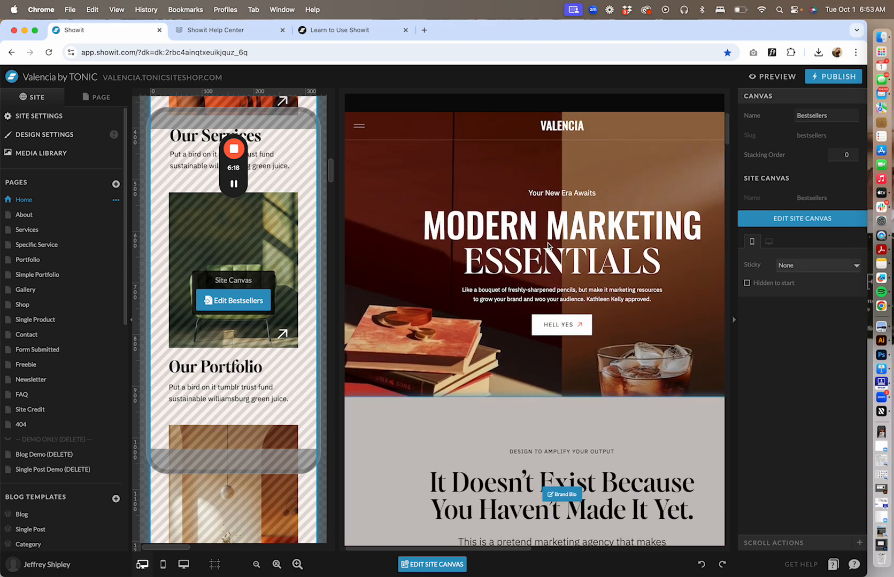
Step: Show the desktop layout only and open the image settings of the hero's book photo
{"action": "left_click", "coordinate": [502, 173]}
{"action": "left_click", "coordinate": [503, 172]}
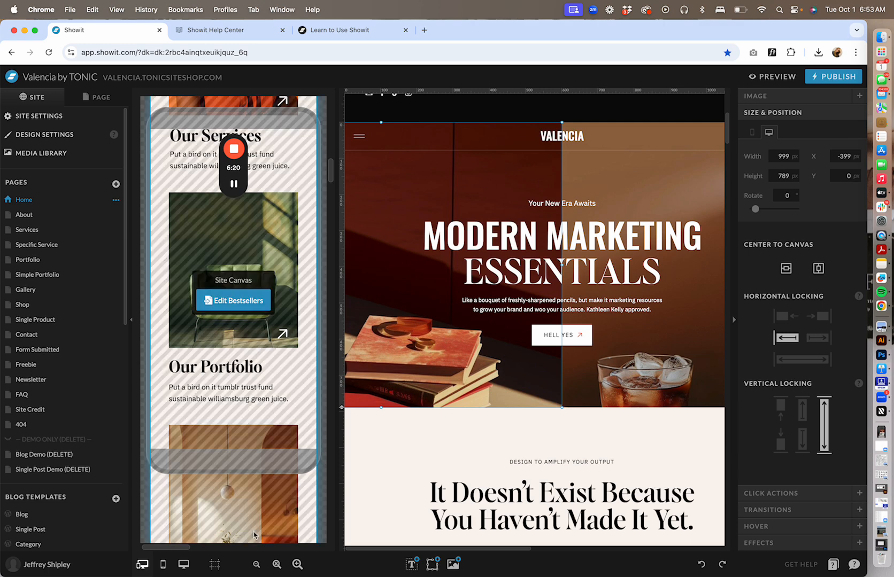
{"action": "left_click", "coordinate": [183, 565]}
{"action": "scroll", "coordinate": [434, 197], "scroll_direction": "up", "scroll_amount": 1}
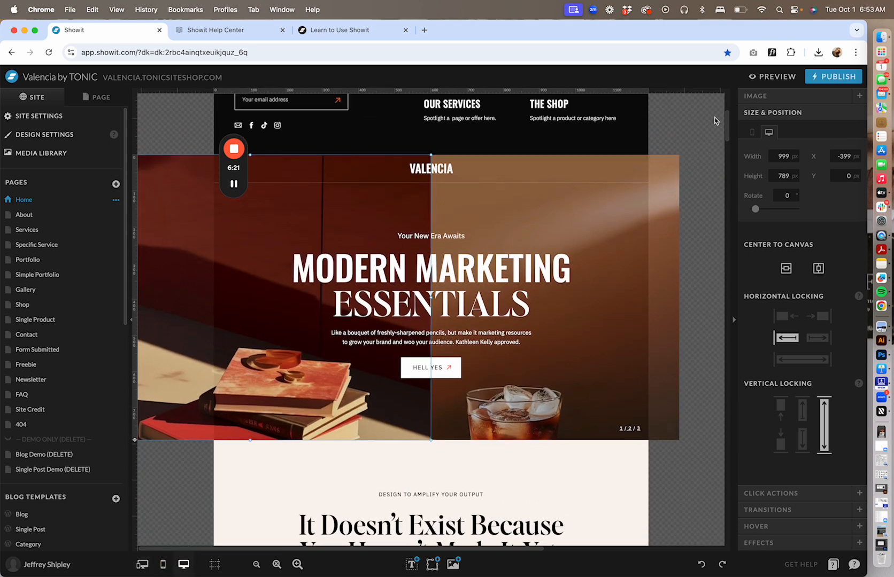
{"action": "left_click", "coordinate": [790, 102]}
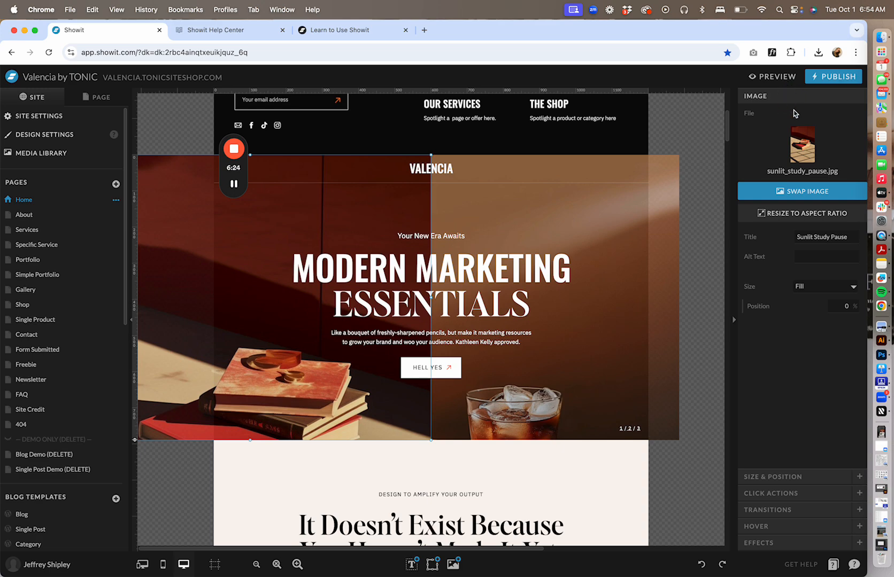
Step: Try swapping the hero's book photo for the yellow Ceramic Bowl image from the ***Lummi.ai folder
{"action": "left_click", "coordinate": [801, 148]}
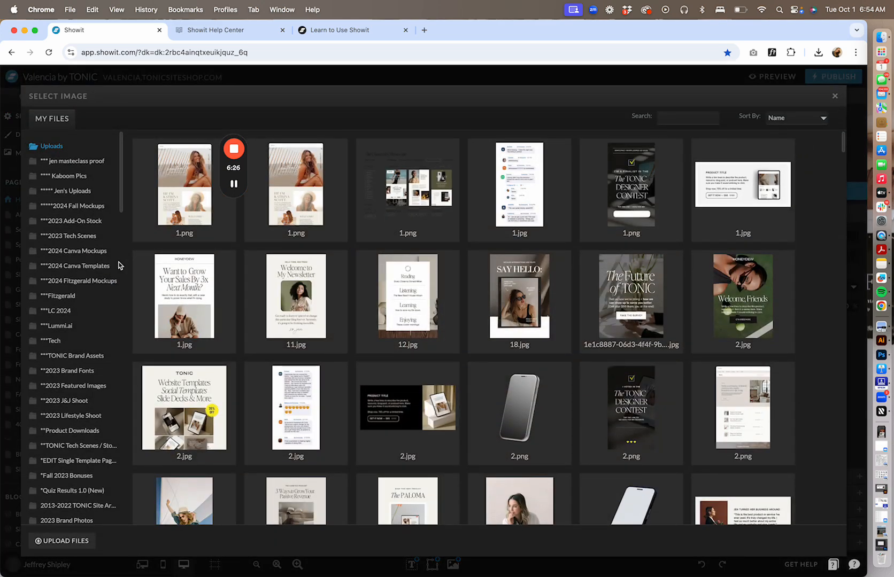
{"action": "left_click", "coordinate": [59, 326]}
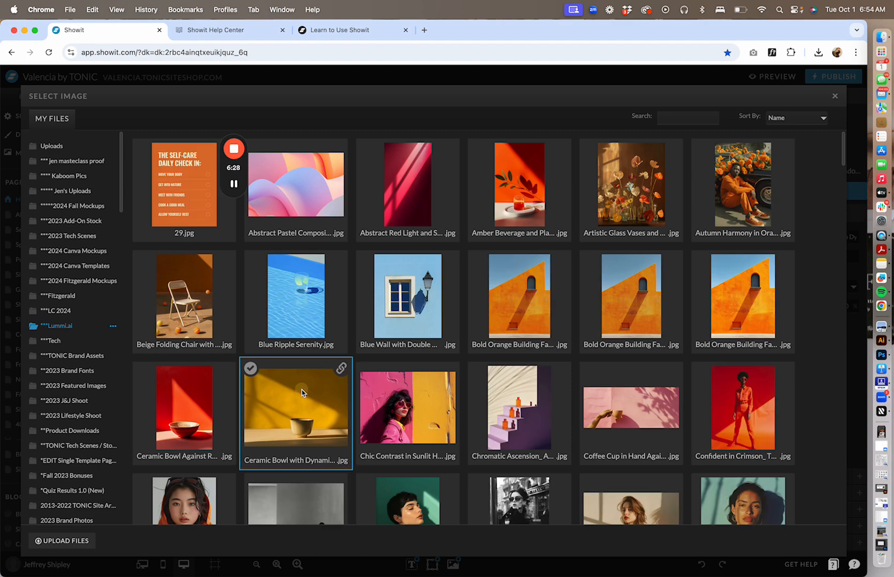
{"action": "left_click", "coordinate": [302, 391]}
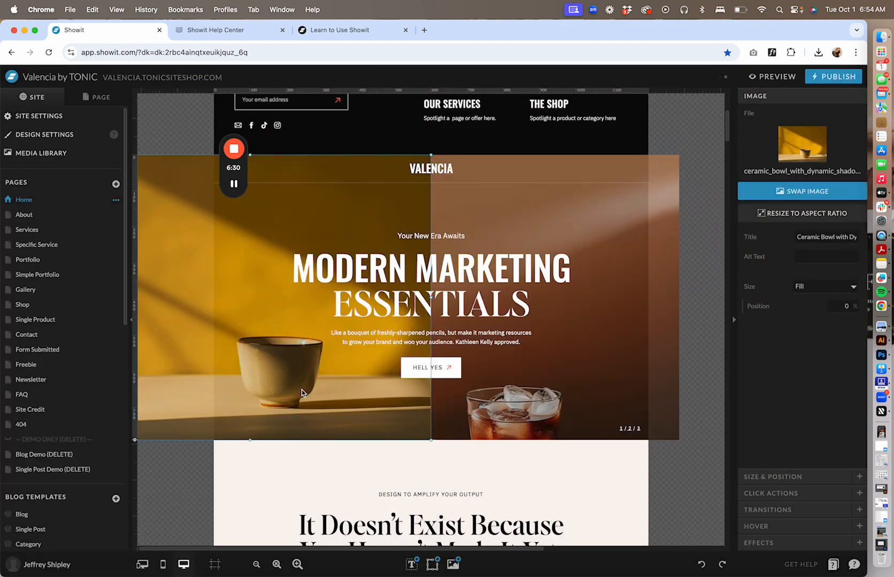
Step: Slightly narrow the hero's book photo from its outer edge and check the image settings of both hero photos
{"action": "left_click", "coordinate": [257, 565]}
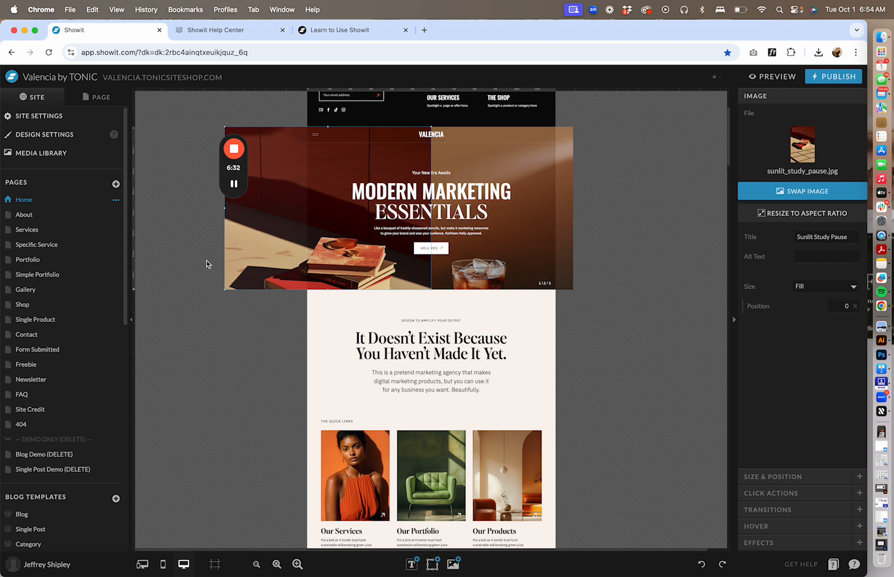
{"action": "mouse_move", "coordinate": [224, 209]}
{"action": "left_mouse_down"}
{"action": "mouse_move", "coordinate": [315, 201]}
{"action": "mouse_move", "coordinate": [225, 216]}
{"action": "mouse_move", "coordinate": [306, 213]}
{"action": "mouse_move", "coordinate": [262, 227]}
{"action": "mouse_move", "coordinate": [228, 224]}
{"action": "left_mouse_up"}
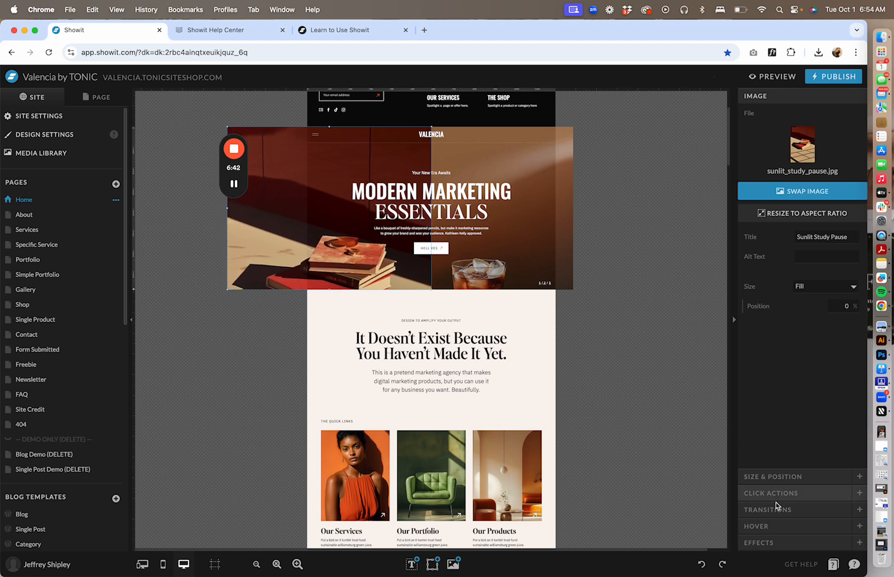
{"action": "left_click", "coordinate": [542, 173]}
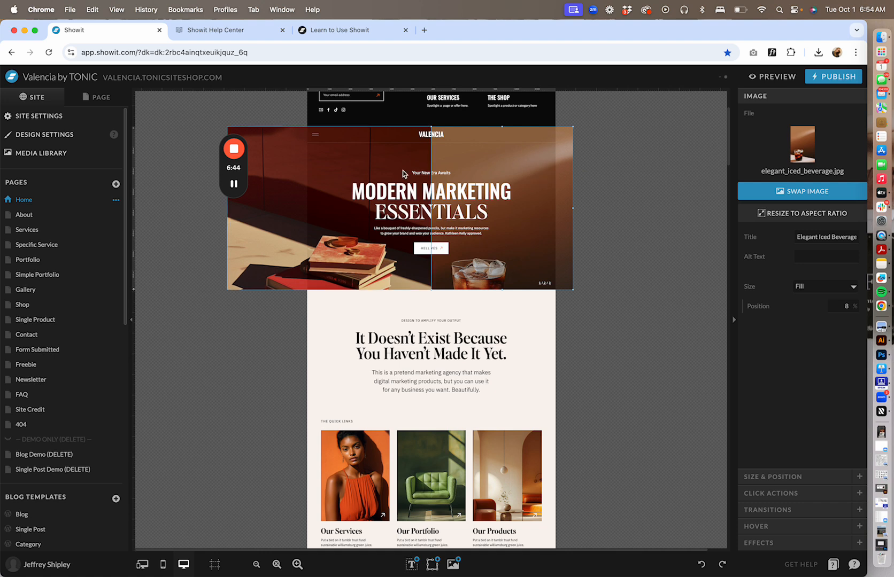
{"action": "left_click", "coordinate": [321, 178]}
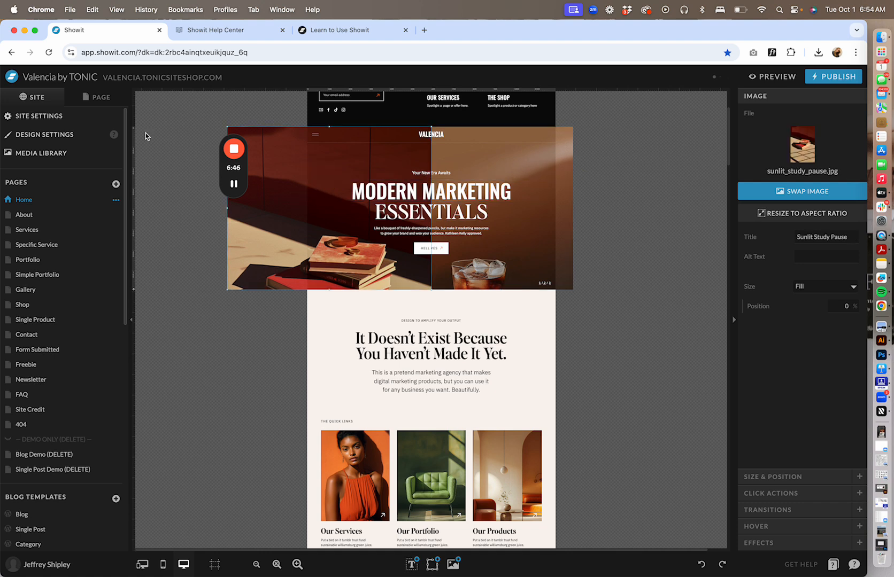
Step: Show the Home page's canvas list and look through the Hero views Ful Width image, Video Bg and View 1
{"action": "left_click", "coordinate": [104, 98]}
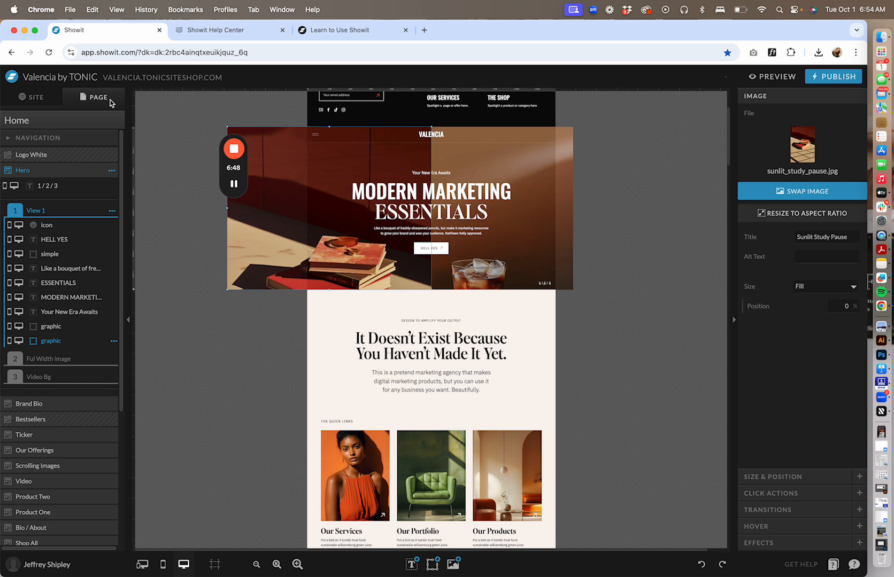
{"action": "left_click", "coordinate": [43, 359]}
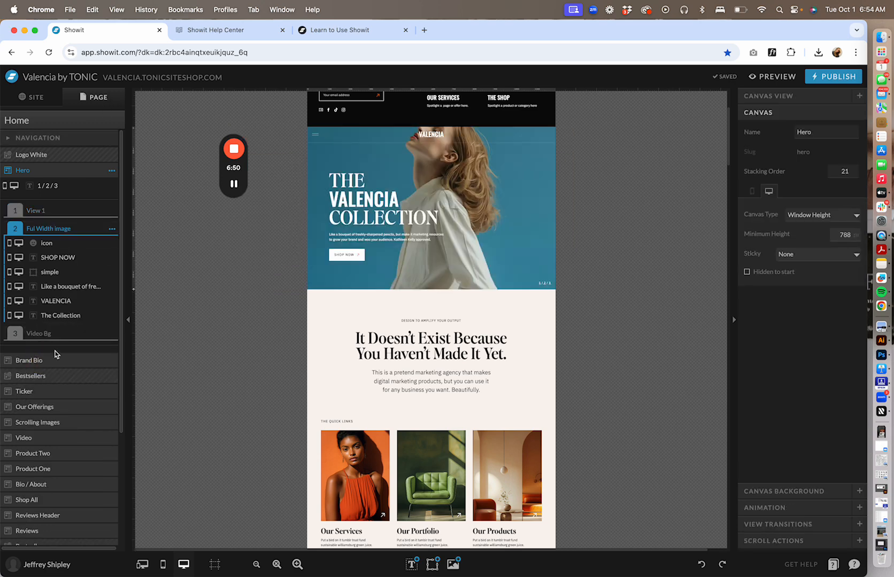
{"action": "left_click", "coordinate": [43, 334]}
{"action": "left_click", "coordinate": [61, 227]}
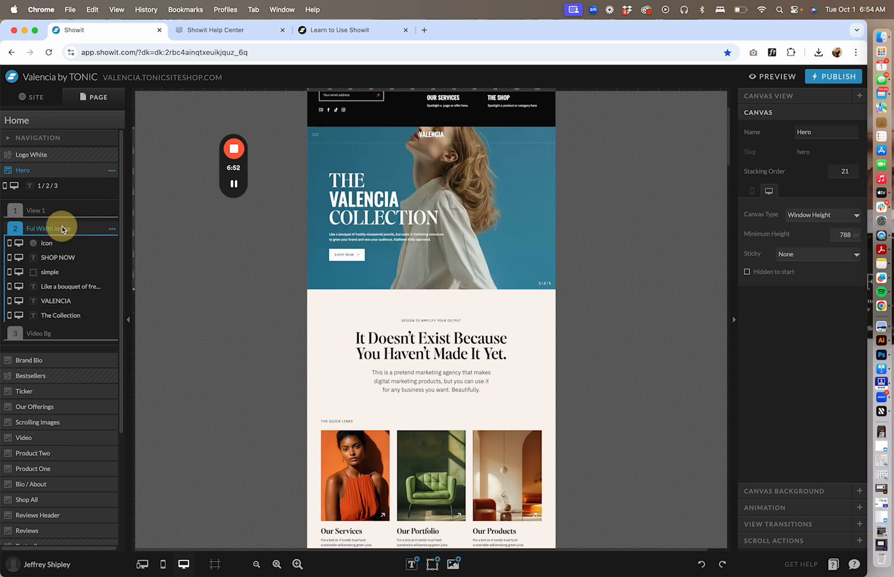
{"action": "left_click", "coordinate": [50, 212]}
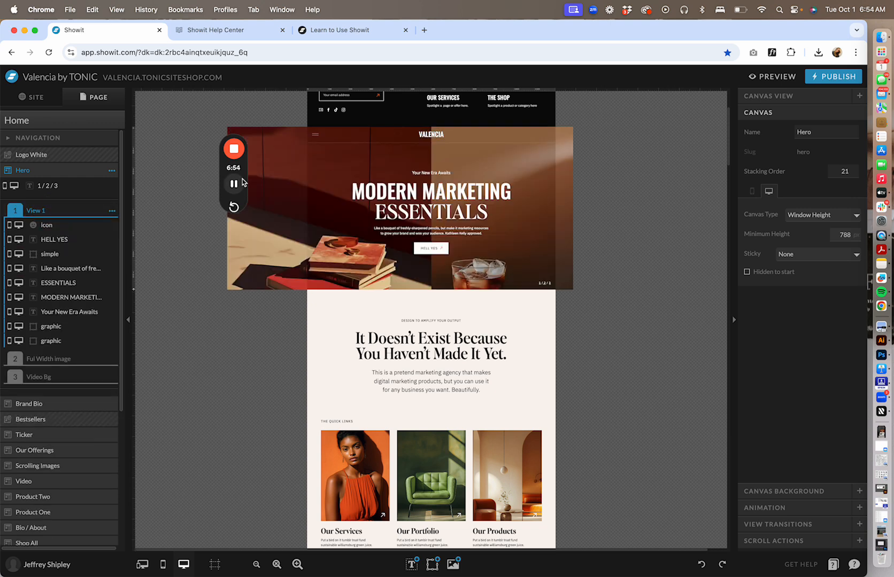
Step: Narrow the hero's book photo from its outer edge in View 1 and widen it part of the way back
{"action": "left_click", "coordinate": [231, 214]}
{"action": "left_click", "coordinate": [243, 208]}
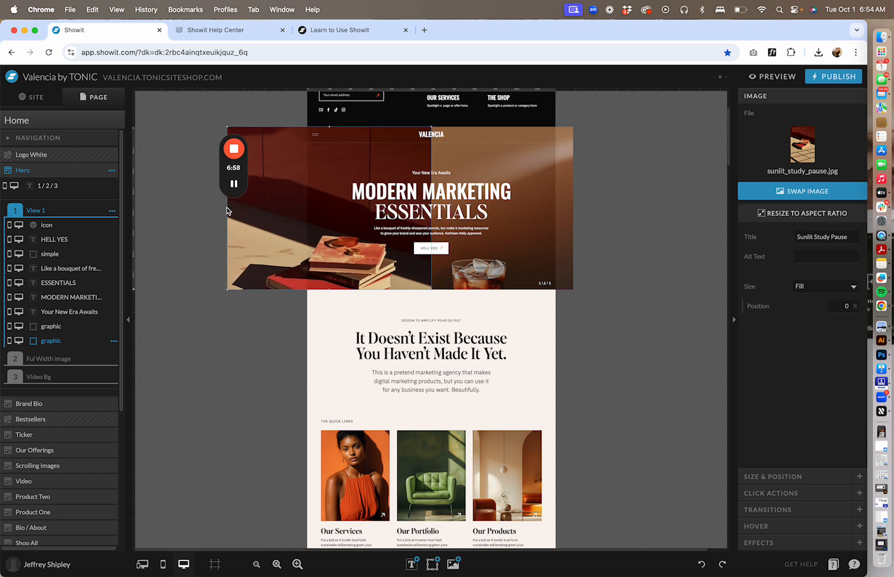
{"action": "left_click_drag", "start_coordinate": [228, 208], "coordinate": [261, 208]}
{"action": "scroll", "coordinate": [260, 208], "scroll_direction": "down", "scroll_amount": 2}
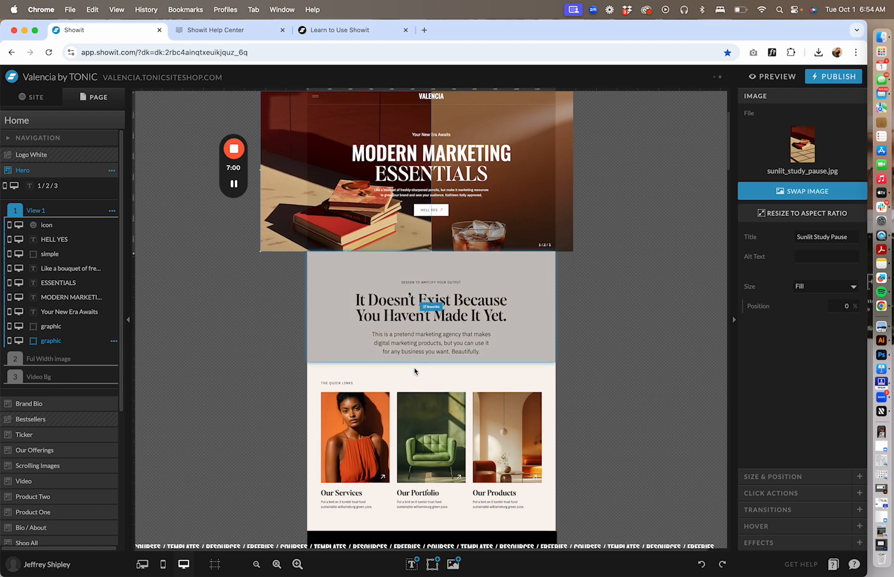
{"action": "left_click_drag", "start_coordinate": [260, 189], "coordinate": [238, 189]}
Step: Examine the Video canvas's background settings and media type options, keeping the type set to Video
{"action": "scroll", "coordinate": [440, 406], "scroll_direction": "down", "scroll_amount": 10}
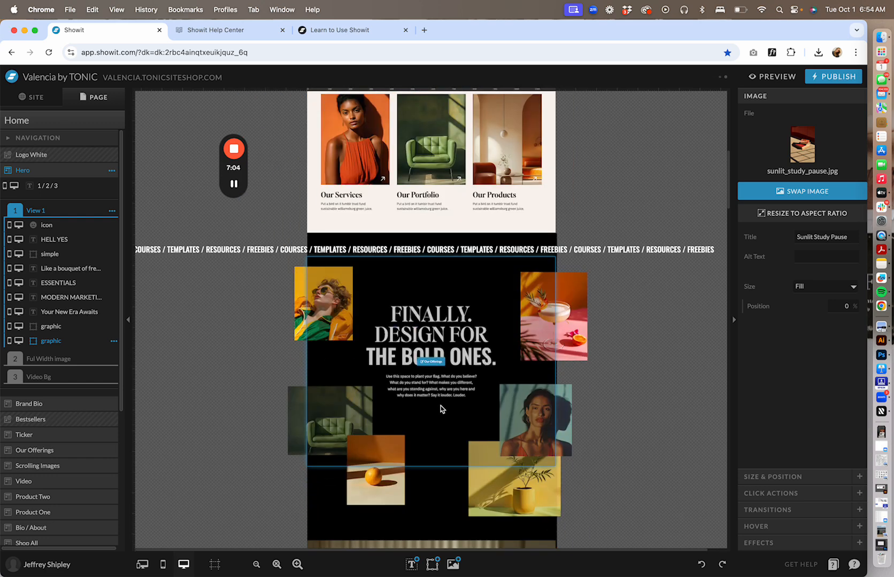
{"action": "scroll", "coordinate": [441, 406], "scroll_direction": "down", "scroll_amount": 11}
{"action": "left_click", "coordinate": [485, 212]}
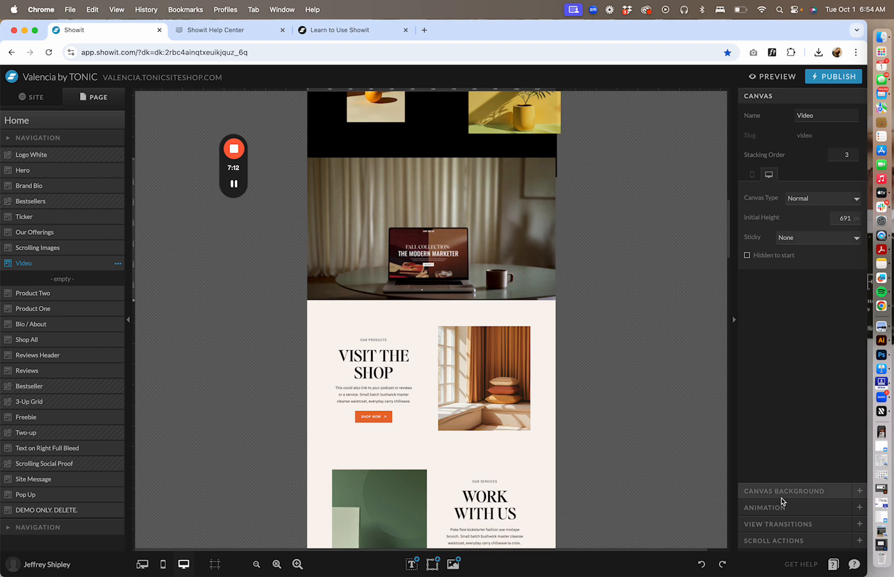
{"action": "left_click", "coordinate": [807, 491]}
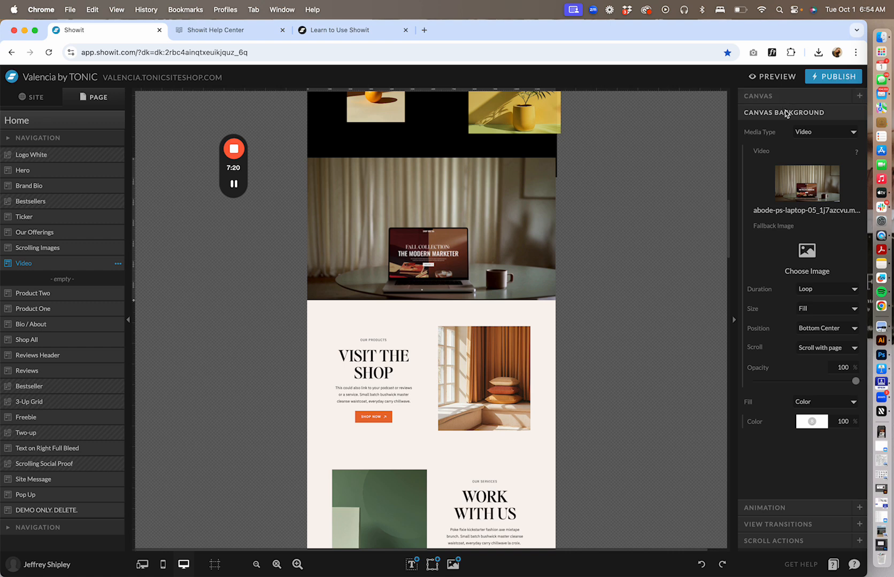
{"action": "left_click", "coordinate": [824, 132]}
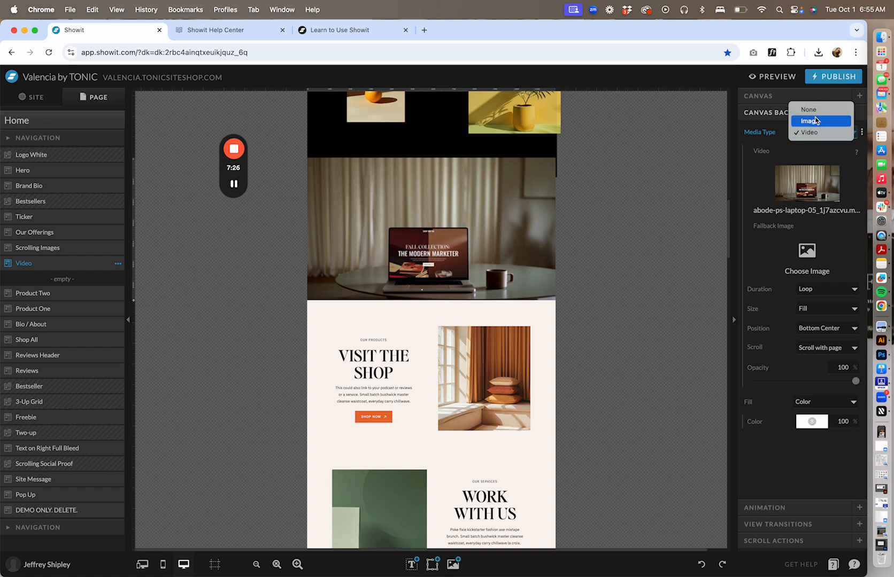
{"action": "left_click", "coordinate": [814, 132]}
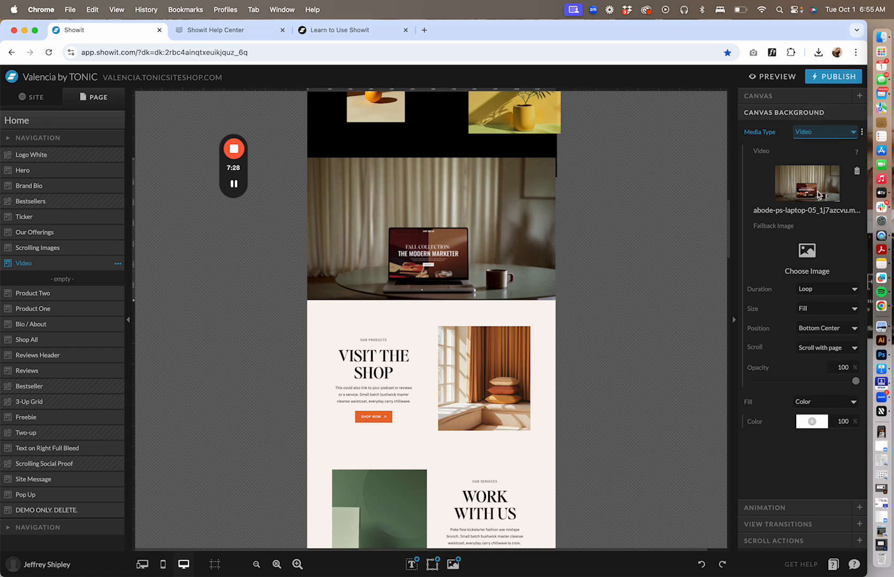
Step: Select the photo beside "VISIT THE SHOP" in the Product Two canvas and show its image settings
{"action": "scroll", "coordinate": [503, 305], "scroll_direction": "down", "scroll_amount": 3}
{"action": "left_click", "coordinate": [473, 265]}
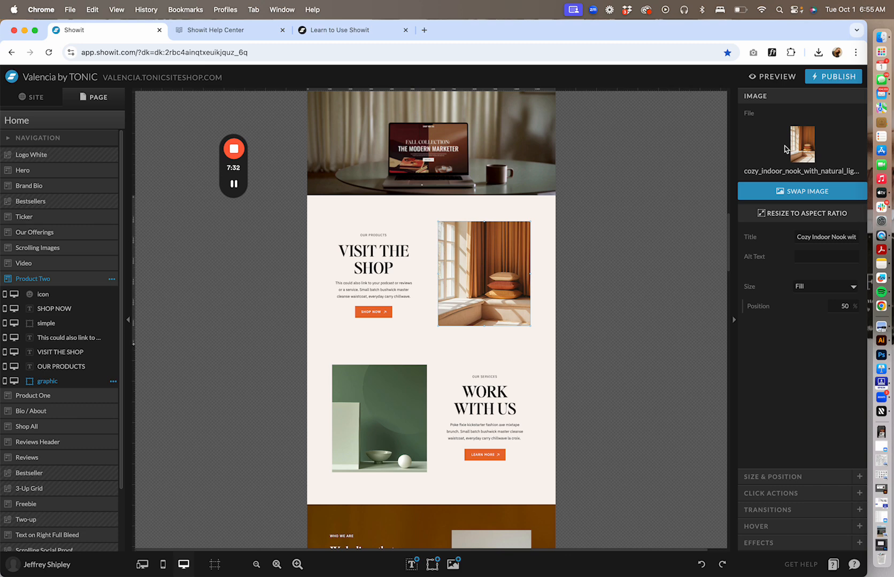
Step: Try replacing the Bio / About canvas's background image with the Abstract Red Light image from the ***Lummi.ai folder
{"action": "scroll", "coordinate": [519, 329], "scroll_direction": "down", "scroll_amount": 10}
{"action": "scroll", "coordinate": [521, 241], "scroll_direction": "up", "scroll_amount": 3}
{"action": "left_click", "coordinate": [534, 227]}
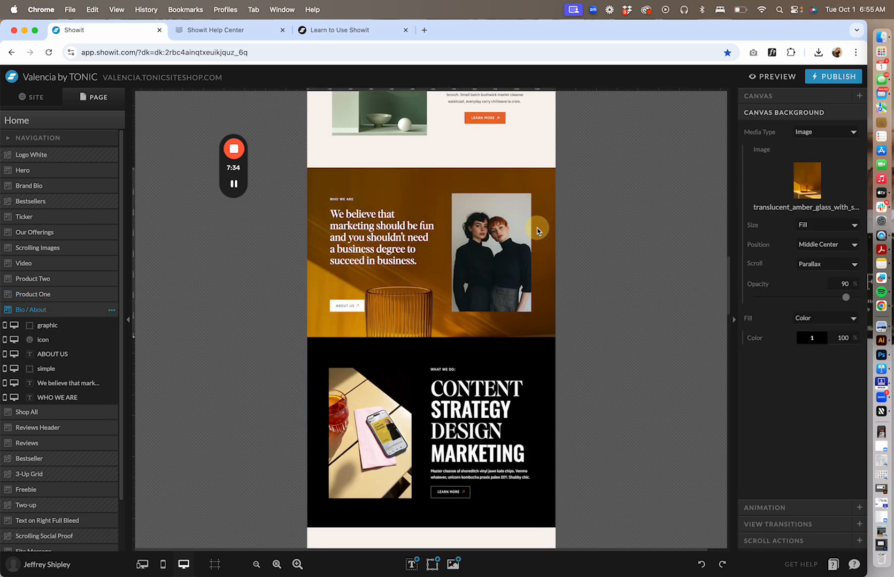
{"action": "left_click", "coordinate": [807, 184]}
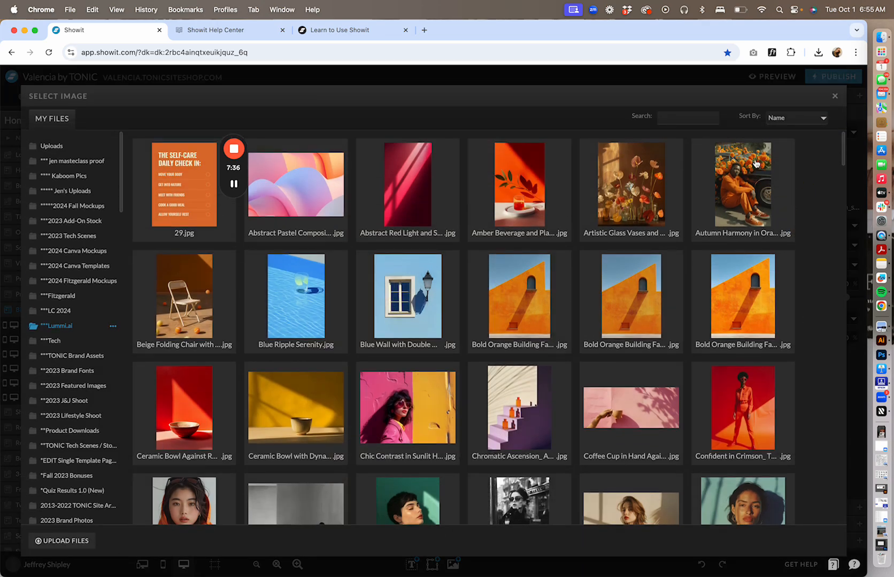
{"action": "left_click", "coordinate": [427, 171]}
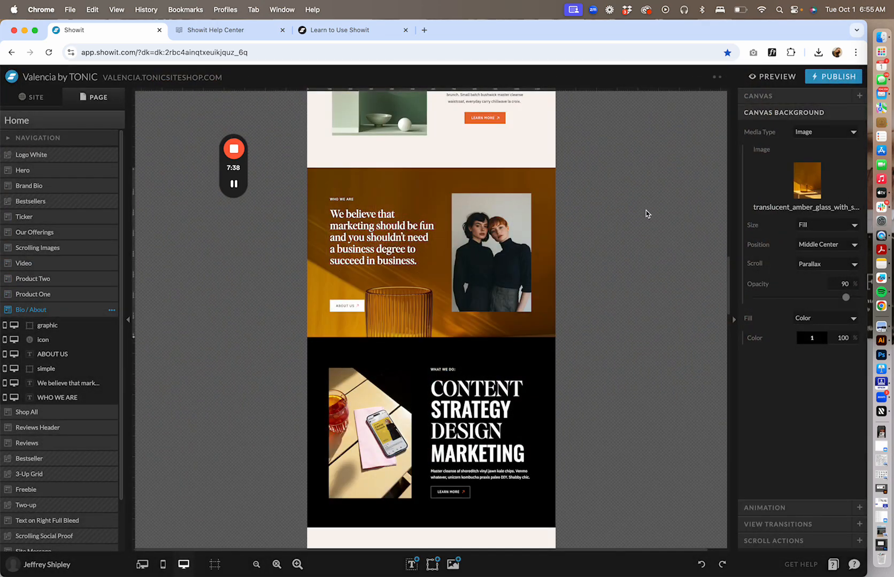
Step: Swap the photo of the two women in the Bio / About canvas for the "Confident in Crimson" image
{"action": "left_click", "coordinate": [495, 242]}
{"action": "left_click", "coordinate": [820, 151]}
{"action": "scroll", "coordinate": [636, 230], "scroll_direction": "down", "scroll_amount": 2}
{"action": "left_click", "coordinate": [733, 363]}
{"action": "left_click", "coordinate": [545, 193]}
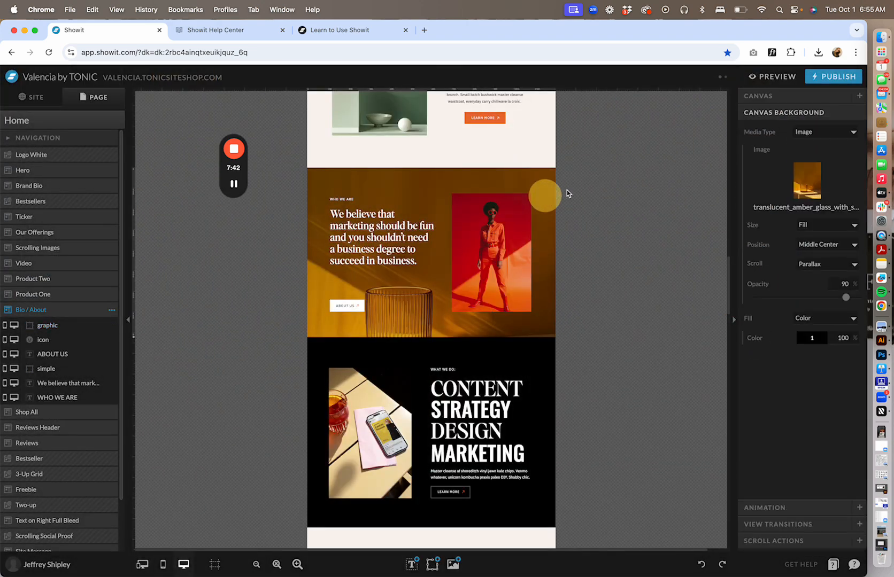
Step: Replace the Bio / About canvas's background image with the grayscale clouds image
{"action": "left_click", "coordinate": [808, 180]}
{"action": "scroll", "coordinate": [605, 291], "scroll_direction": "down", "scroll_amount": 5}
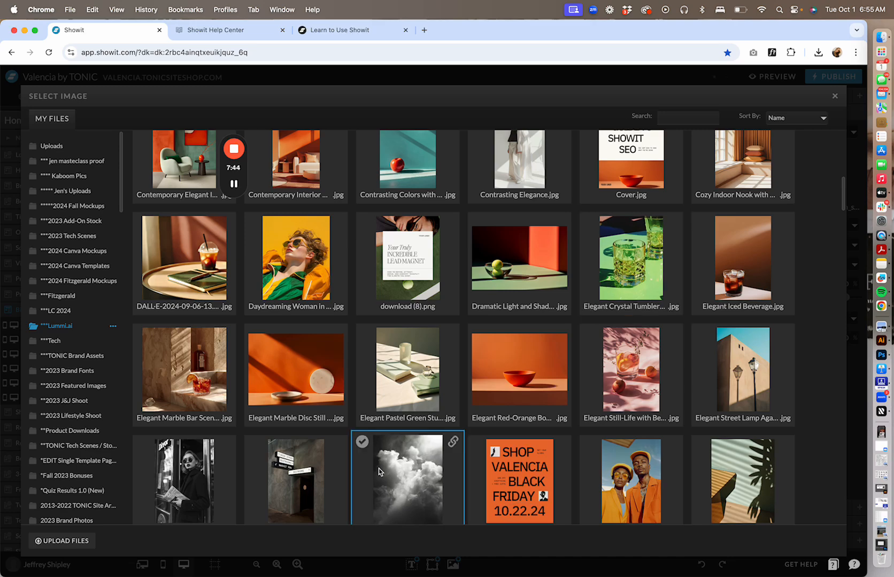
{"action": "left_click", "coordinate": [407, 482]}
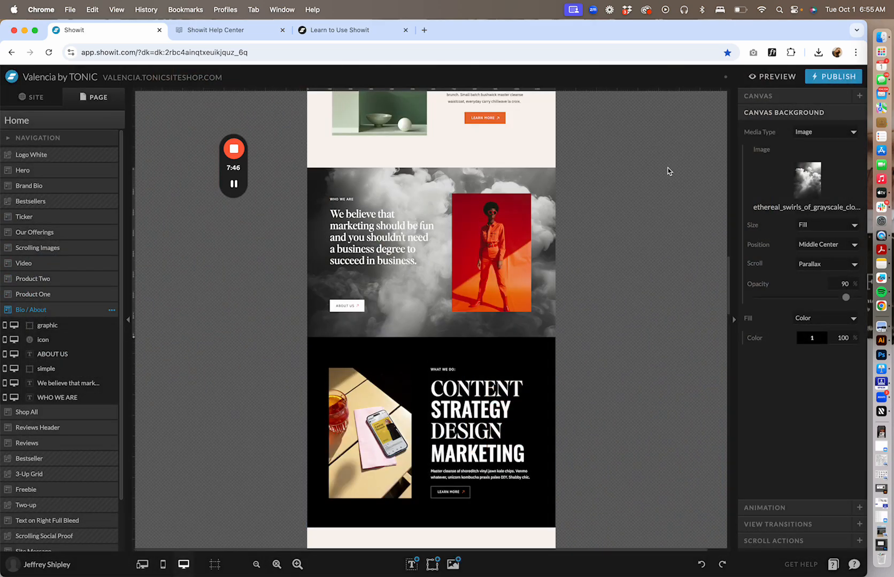
Step: Undo the background and photo swaps in the Bio / About canvas and select the canvas background again
{"action": "key", "text": "super+z"}
{"action": "key", "text": "super+z"}
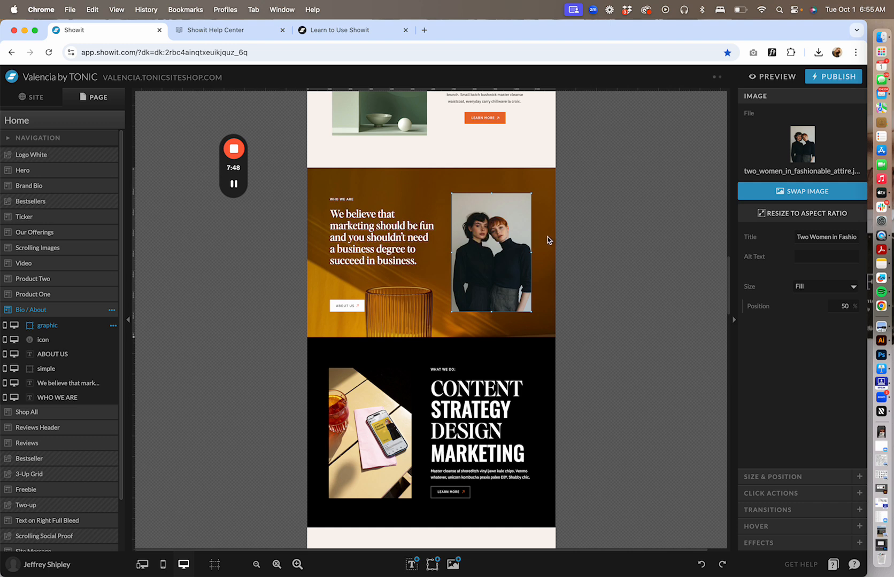
{"action": "left_click", "coordinate": [553, 239]}
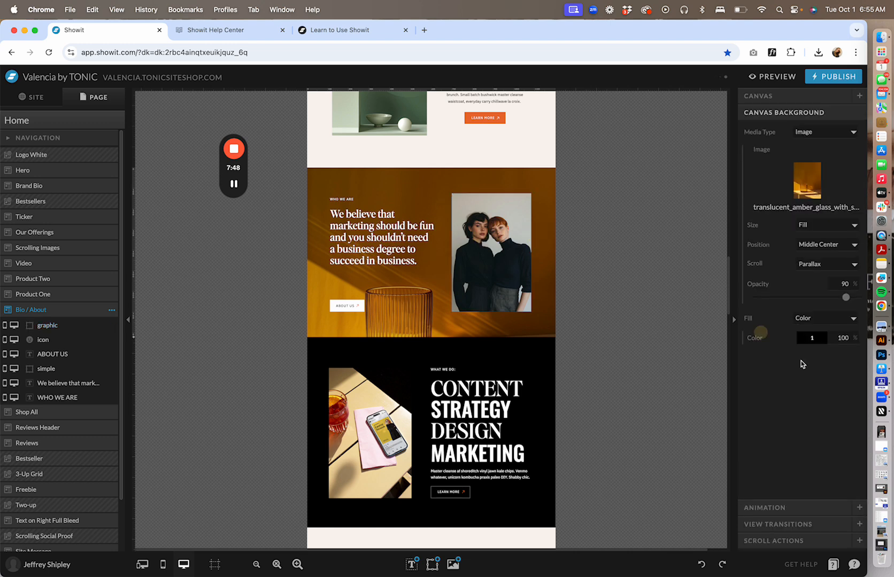
Step: Examine the text style, text properties, and size and position settings of the "We believe that marketing should be fun" heading
{"action": "left_click", "coordinate": [375, 248]}
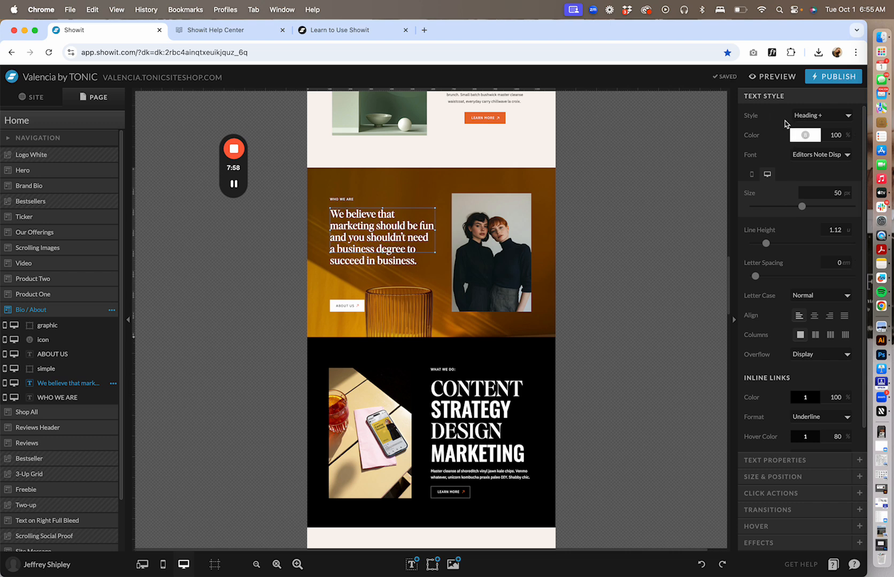
{"action": "scroll", "coordinate": [794, 272], "scroll_direction": "down", "scroll_amount": 1}
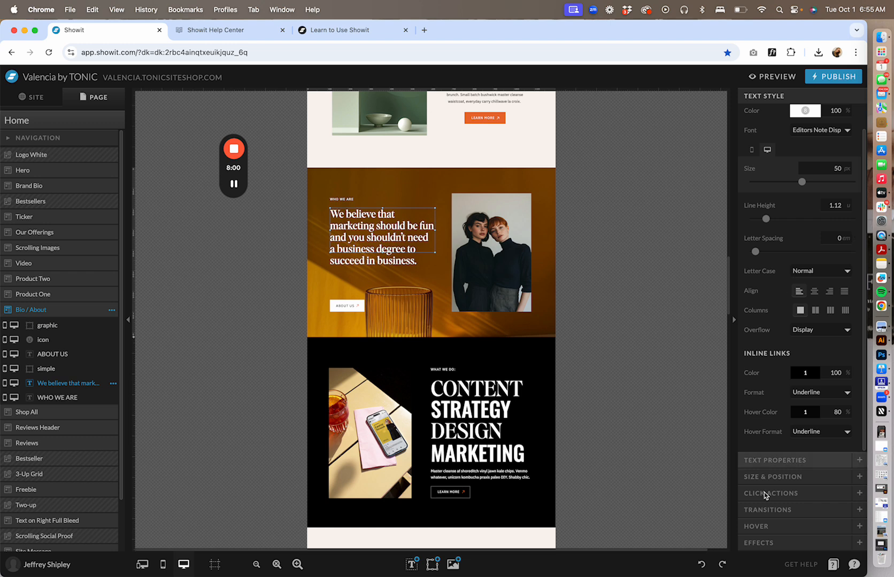
{"action": "left_click", "coordinate": [773, 462]}
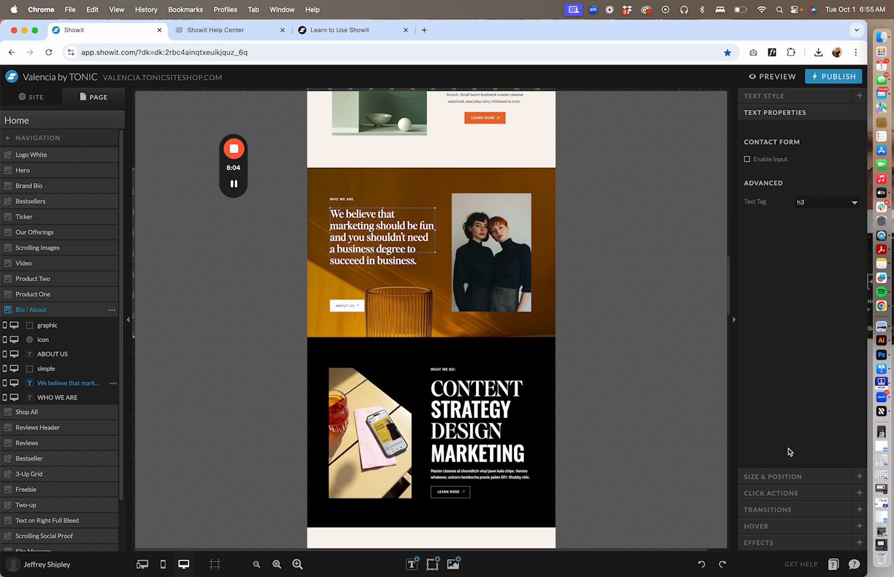
{"action": "left_click", "coordinate": [778, 477]}
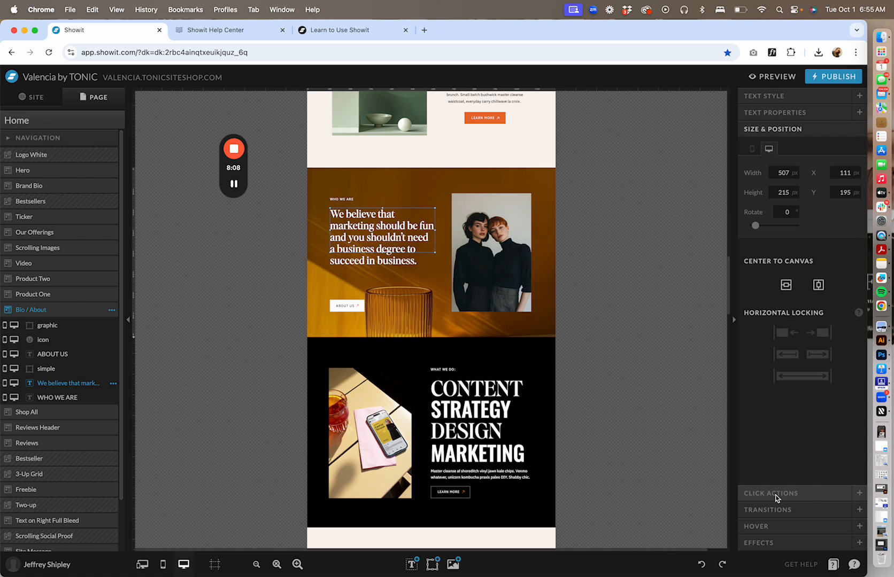
Step: Examine the click action link settings of the "LEARN MORE" button shape in the Product One canvas
{"action": "left_click", "coordinate": [487, 118]}
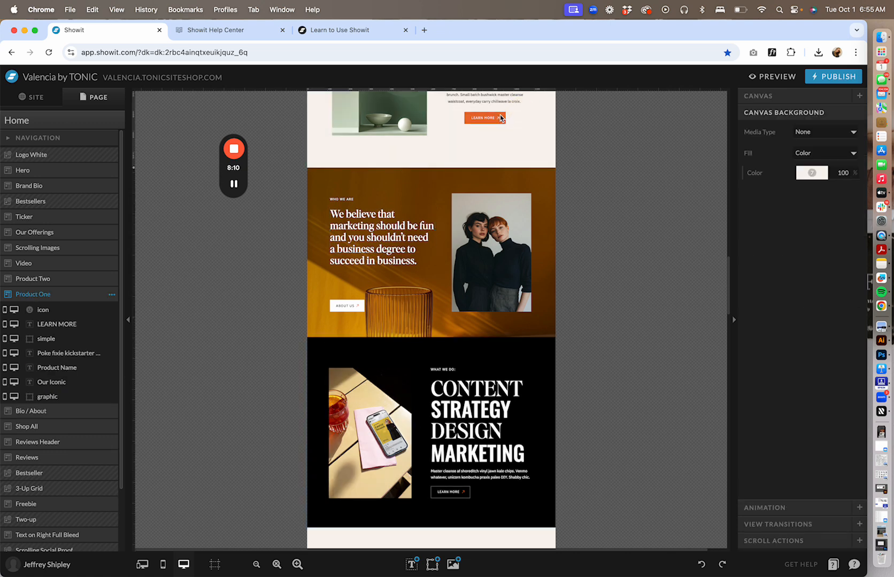
{"action": "left_click", "coordinate": [763, 491]}
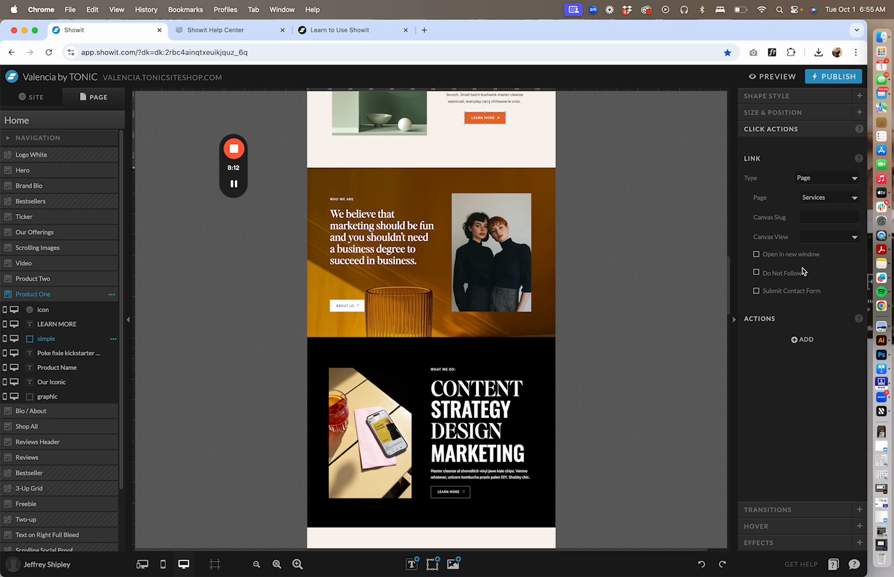
{"action": "scroll", "coordinate": [516, 157], "scroll_direction": "up", "scroll_amount": 3}
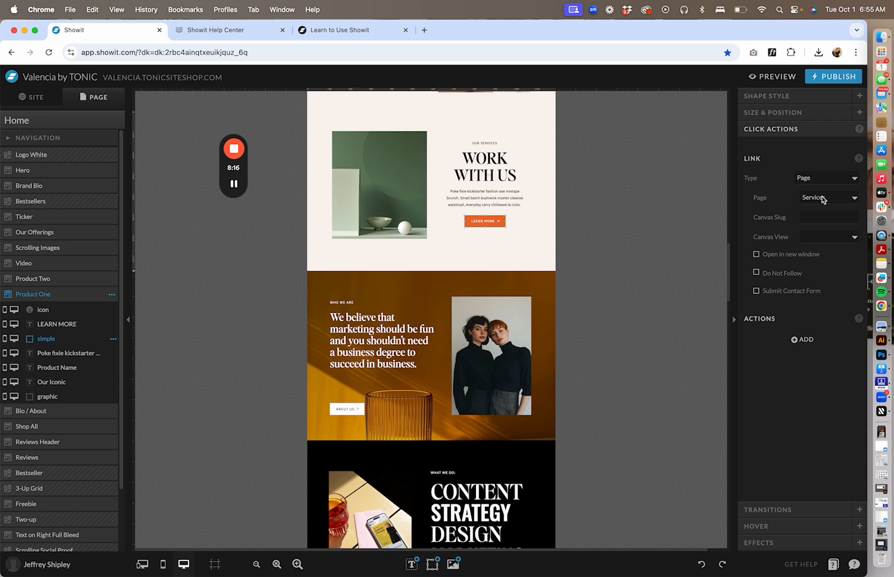
{"action": "left_click", "coordinate": [501, 233]}
Step: Examine the click action link settings of the "LEARN MORE" button text in the Shop All canvas
{"action": "scroll", "coordinate": [471, 246], "scroll_direction": "down", "scroll_amount": 10}
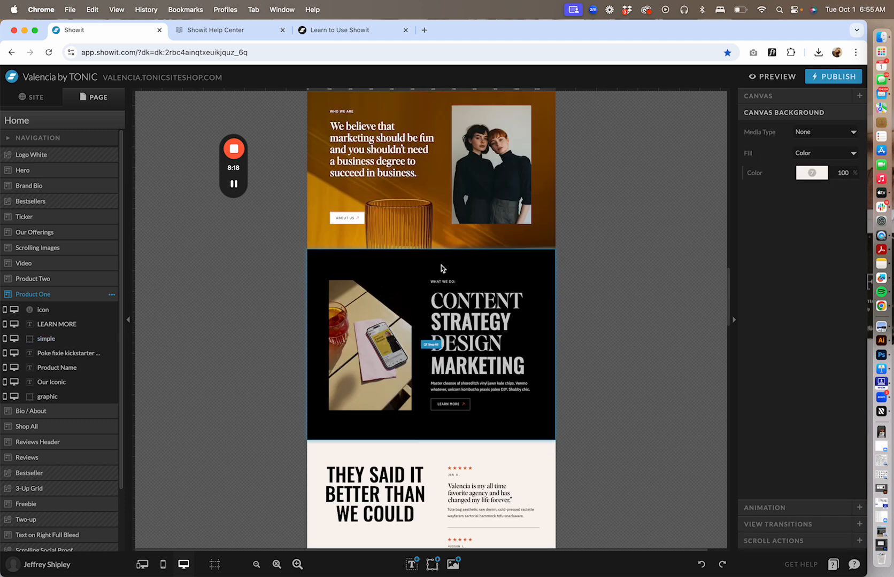
{"action": "left_click", "coordinate": [464, 184]}
{"action": "left_click", "coordinate": [457, 184]}
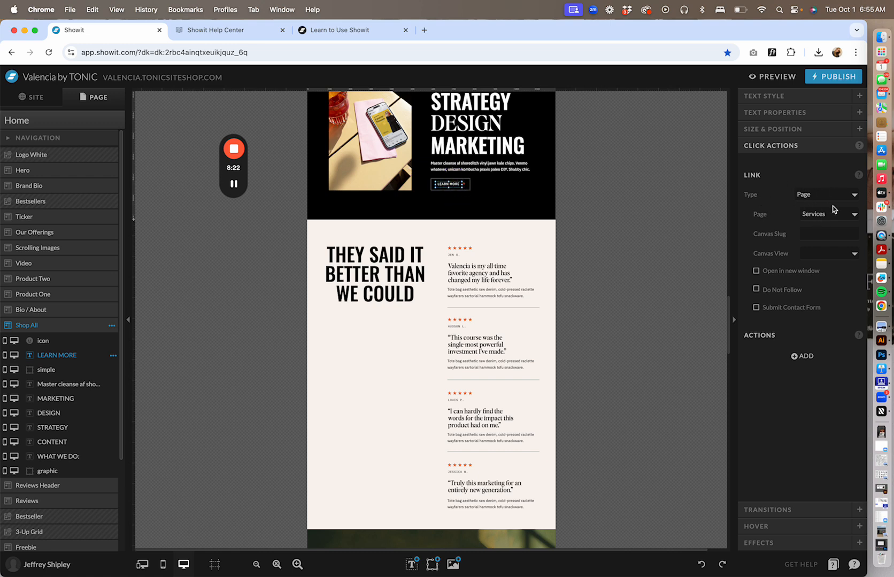
Step: Select the Shop All button's icon, text and shape together, view their shared link configuration and cancel it
{"action": "left_click_drag", "start_coordinate": [470, 202], "coordinate": [428, 178]}
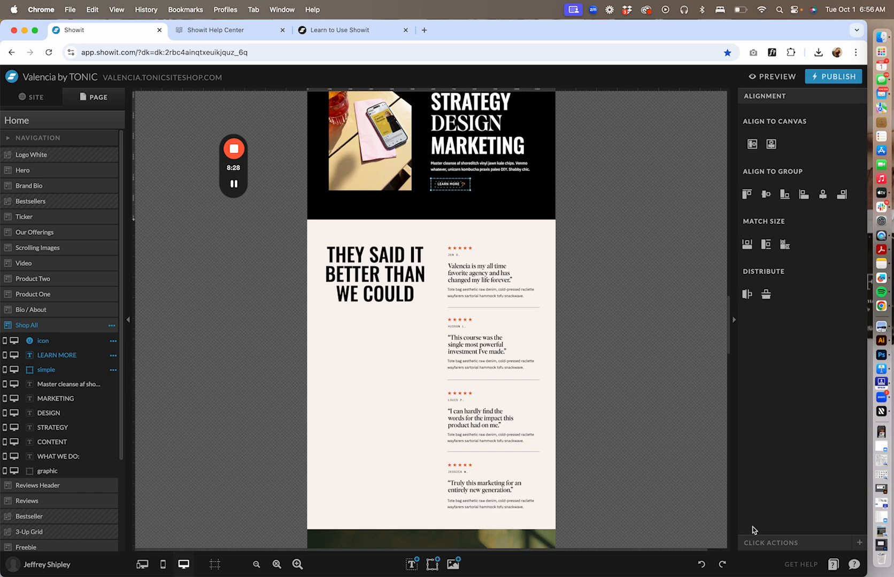
{"action": "left_click", "coordinate": [793, 545]}
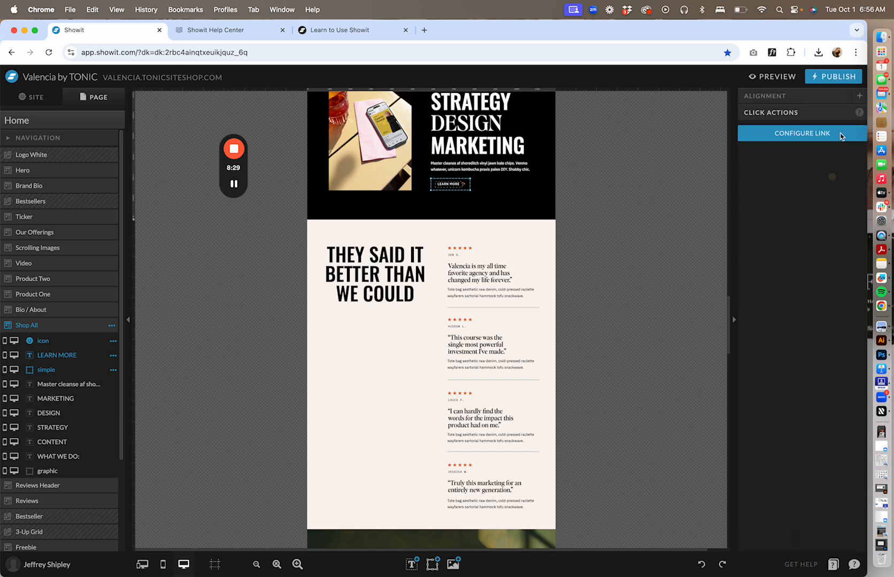
{"action": "left_click", "coordinate": [805, 134]}
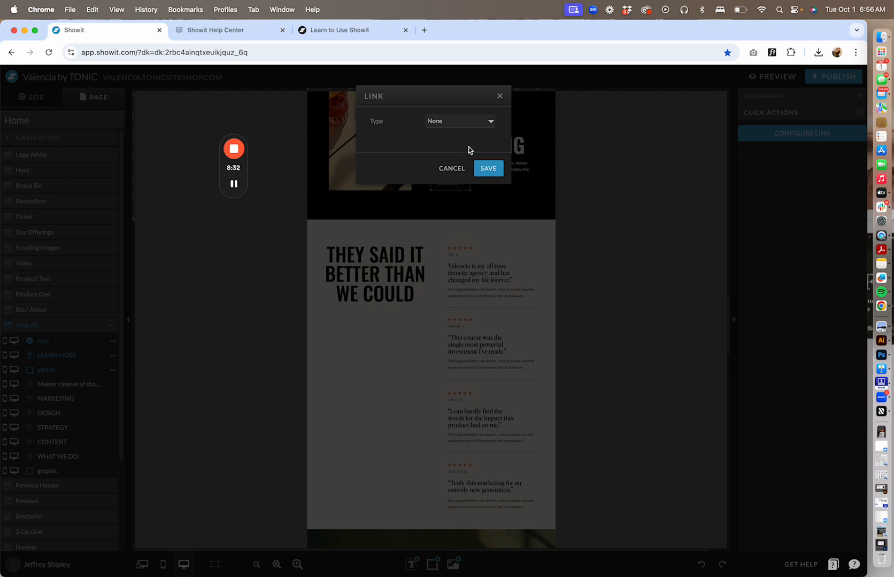
{"action": "left_click", "coordinate": [452, 168]}
Step: Compare the link settings of the Shop All button's shape with those of its "LEARN MORE" text
{"action": "left_click", "coordinate": [506, 189]}
{"action": "left_click", "coordinate": [459, 186]}
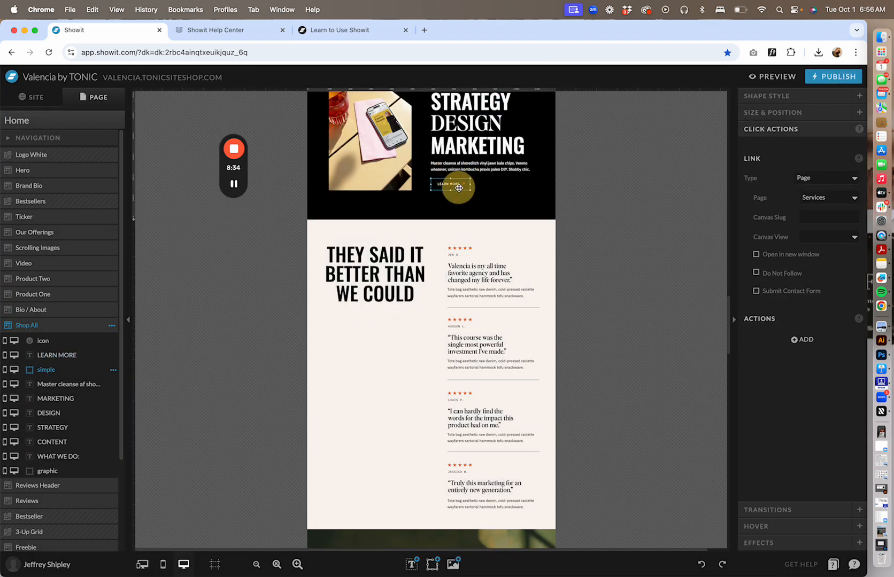
{"action": "left_click", "coordinate": [458, 187]}
Step: Look through the Home page's reviews, Digital Marketing Essentials Kit, Curated, free SEO guide and Two-up sections
{"action": "scroll", "coordinate": [457, 188], "scroll_direction": "down", "scroll_amount": 3}
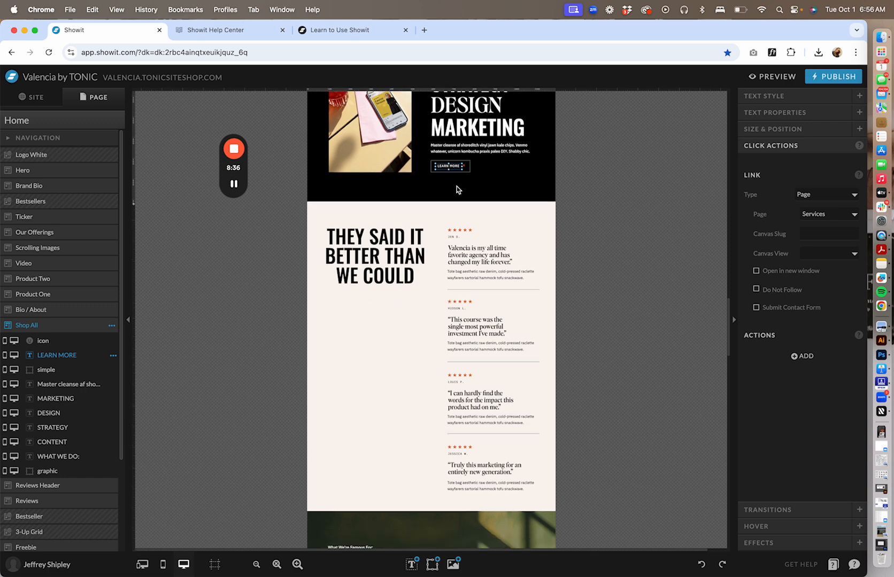
{"action": "scroll", "coordinate": [458, 188], "scroll_direction": "down", "scroll_amount": 3}
{"action": "scroll", "coordinate": [439, 192], "scroll_direction": "down", "scroll_amount": 3}
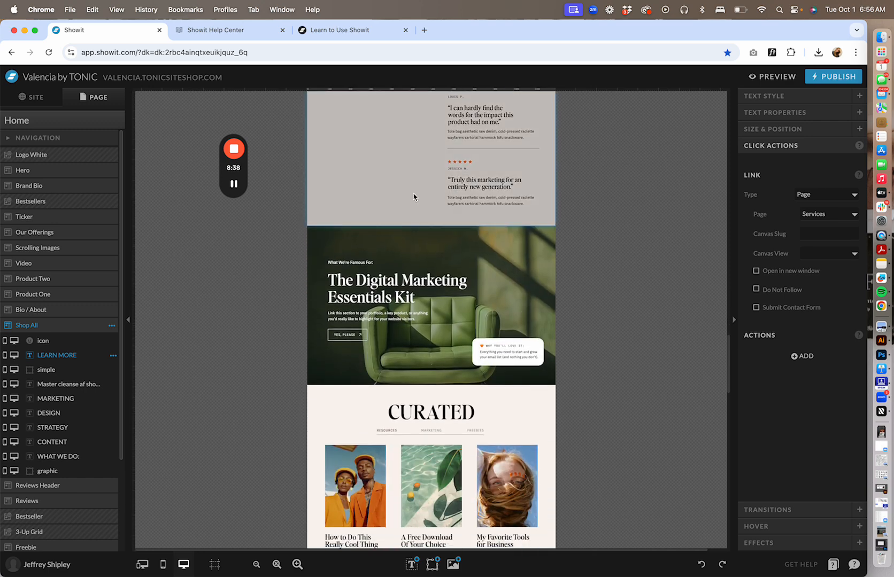
{"action": "left_click", "coordinate": [414, 193]}
{"action": "scroll", "coordinate": [404, 254], "scroll_direction": "down", "scroll_amount": 4}
{"action": "scroll", "coordinate": [405, 254], "scroll_direction": "down", "scroll_amount": 6}
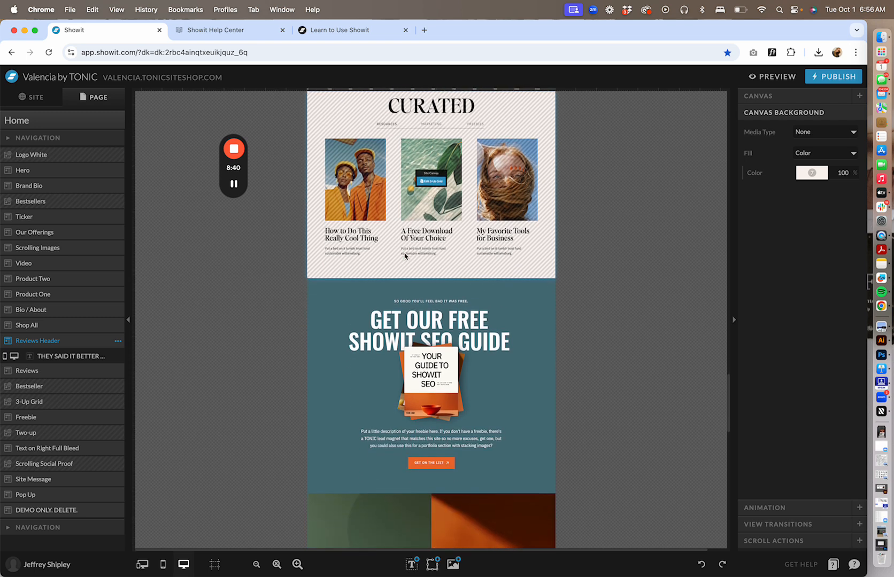
{"action": "scroll", "coordinate": [404, 255], "scroll_direction": "up", "scroll_amount": 3}
{"action": "scroll", "coordinate": [405, 254], "scroll_direction": "down", "scroll_amount": 3}
{"action": "scroll", "coordinate": [405, 256], "scroll_direction": "up", "scroll_amount": 2}
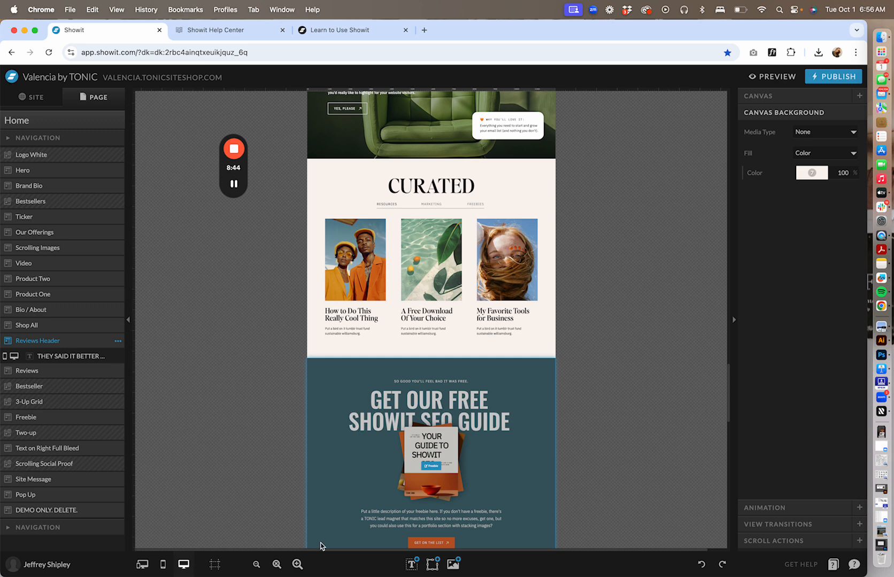
{"action": "left_click", "coordinate": [297, 564]}
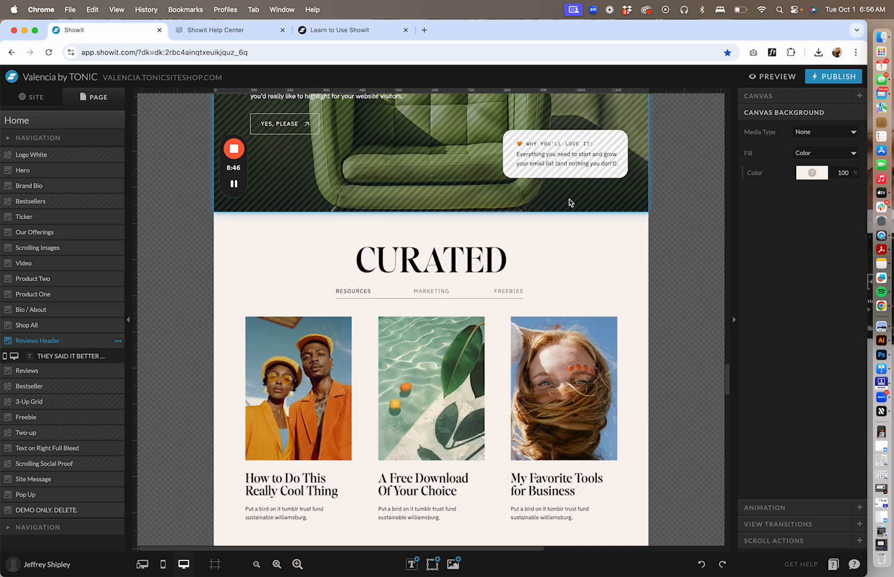
{"action": "scroll", "coordinate": [417, 350], "scroll_direction": "down", "scroll_amount": 12}
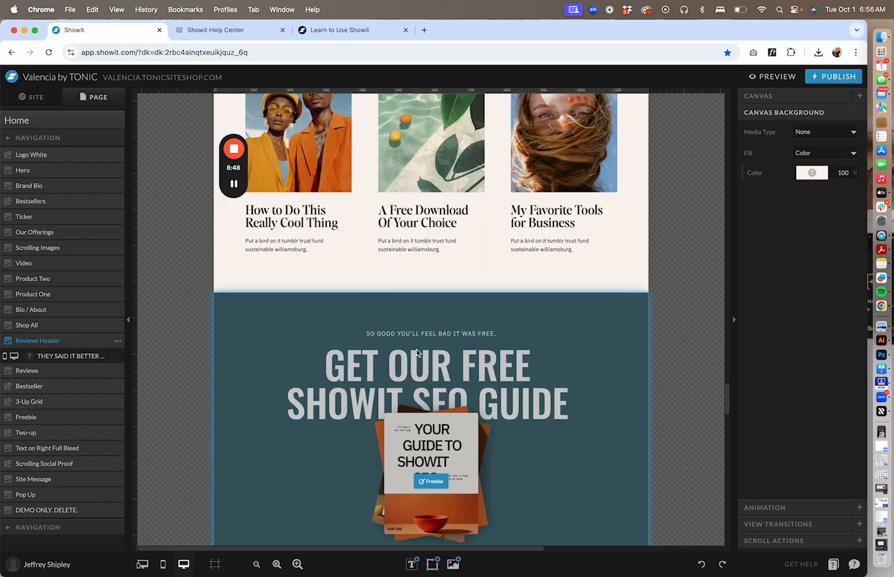
{"action": "scroll", "coordinate": [417, 350], "scroll_direction": "down", "scroll_amount": 3}
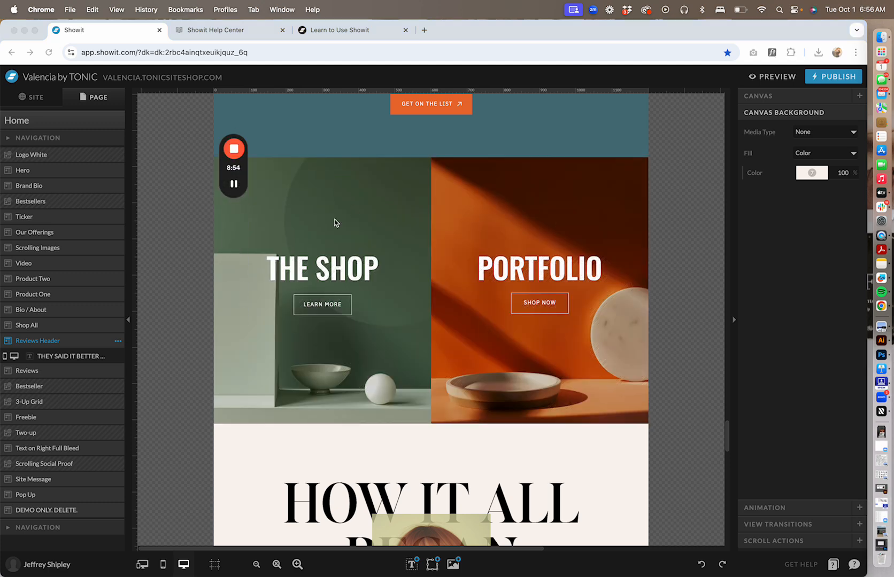
Step: Open the Two-up site canvas for editing and change the "THE SHOP" heading to "THE BLOG"
{"action": "left_click", "coordinate": [358, 295]}
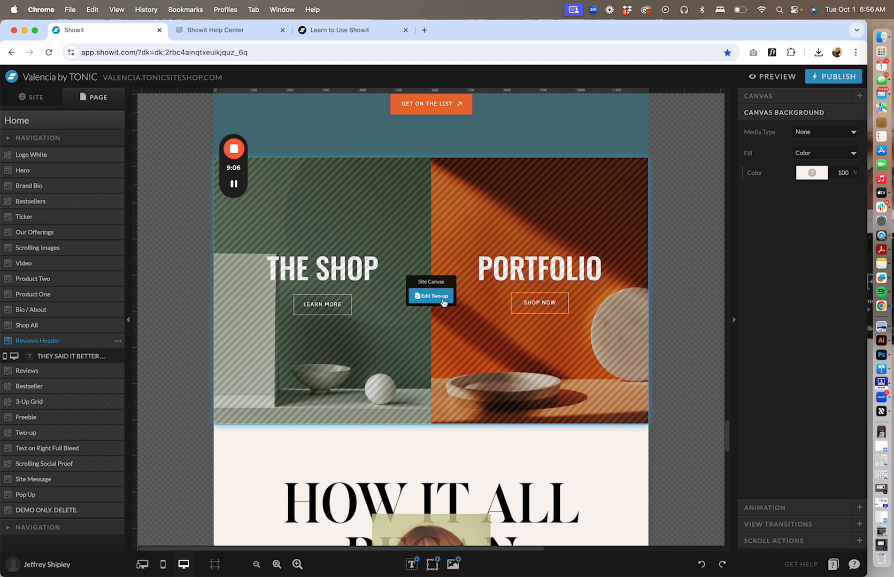
{"action": "left_click", "coordinate": [442, 301]}
{"action": "left_click", "coordinate": [342, 229]}
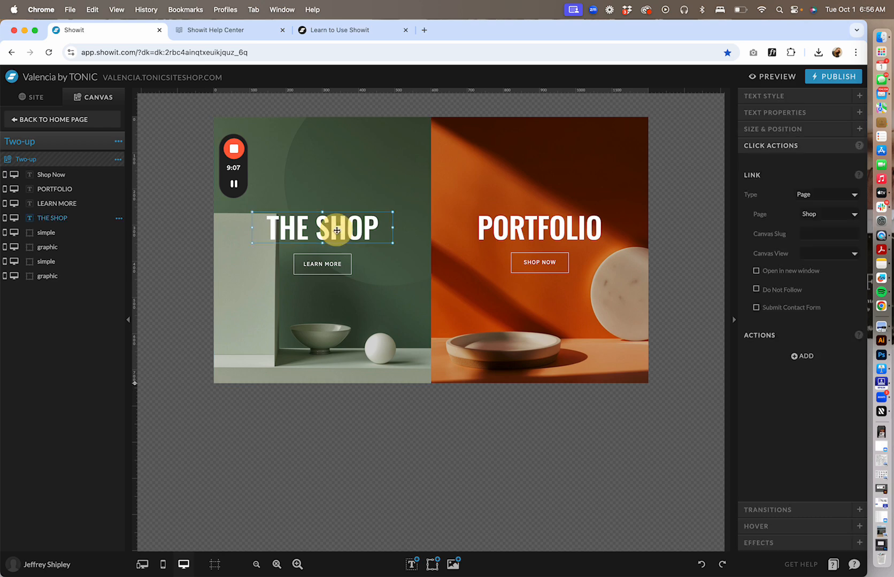
{"action": "double_click", "coordinate": [342, 228]}
{"action": "type", "text": "THE BLOG"}
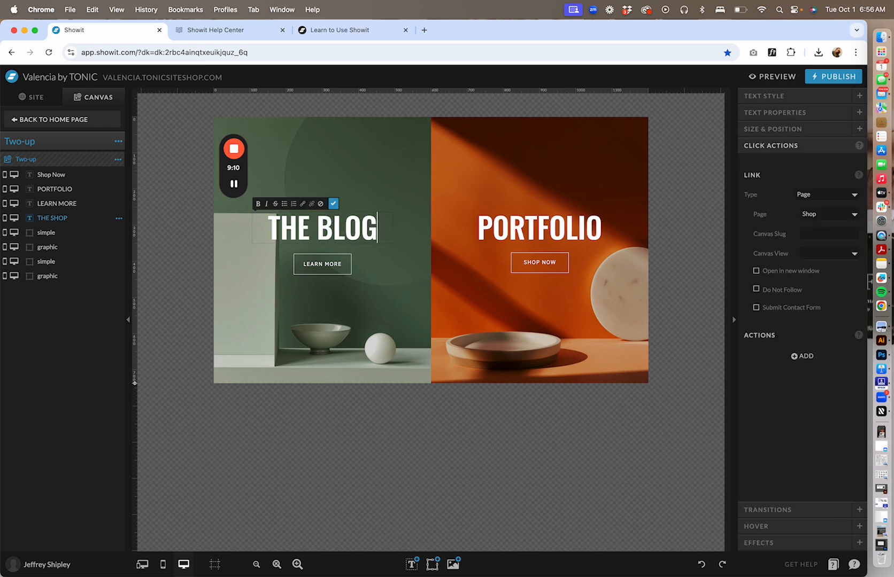
{"action": "left_click", "coordinate": [375, 220]}
{"action": "left_click", "coordinate": [447, 164]}
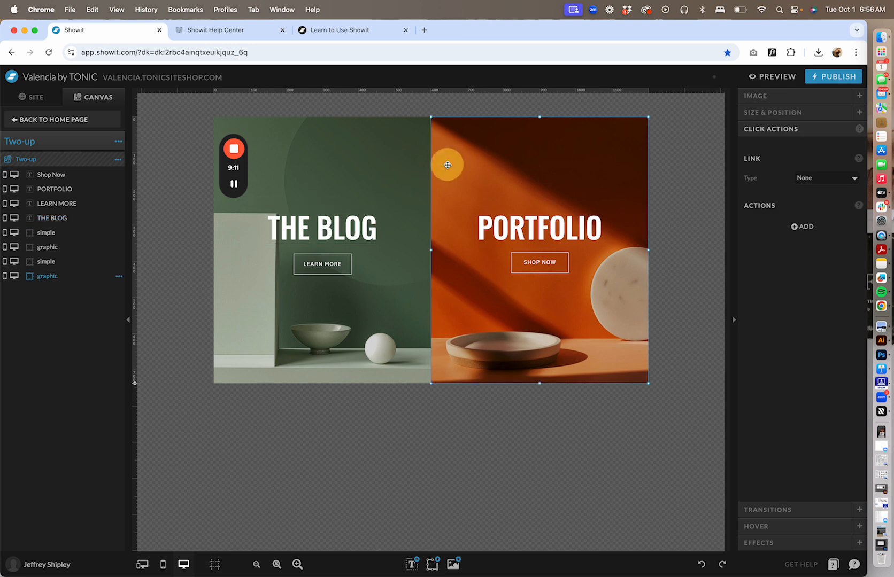
Step: Undo the heading change in the Two-up site canvas and return to the Home page
{"action": "key", "text": "super+z"}
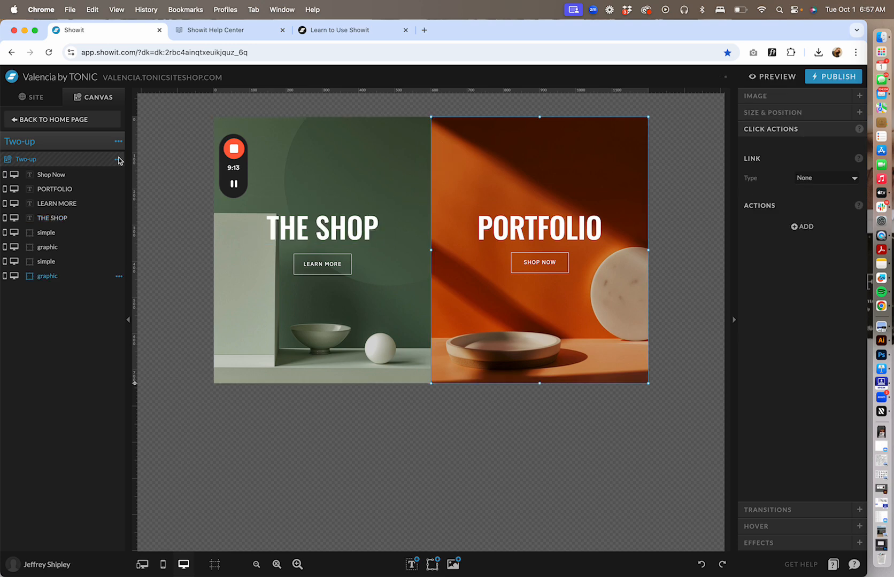
{"action": "left_click", "coordinate": [91, 120]}
{"action": "mouse_move", "coordinate": [426, 200]}
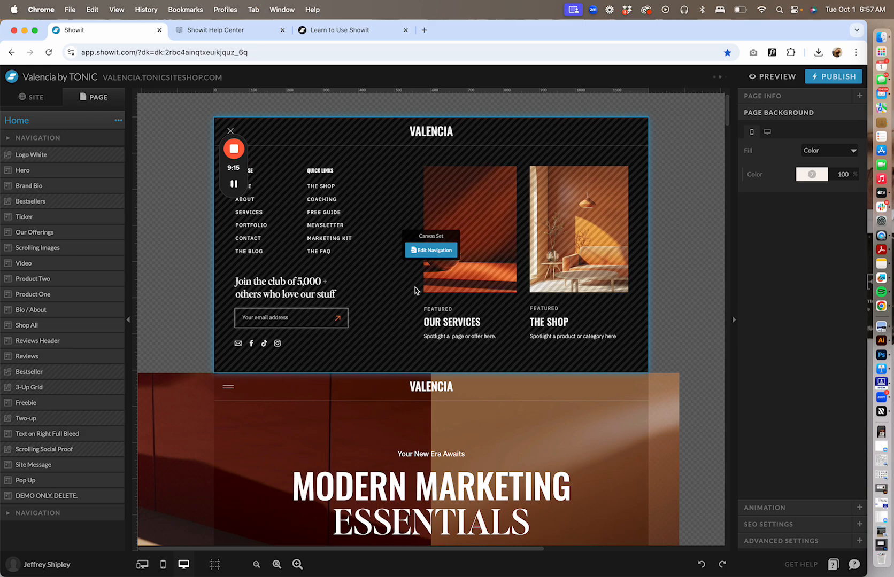
{"action": "scroll", "coordinate": [415, 288], "scroll_direction": "down", "scroll_amount": 3}
{"action": "scroll", "coordinate": [427, 281], "scroll_direction": "down", "scroll_amount": 20}
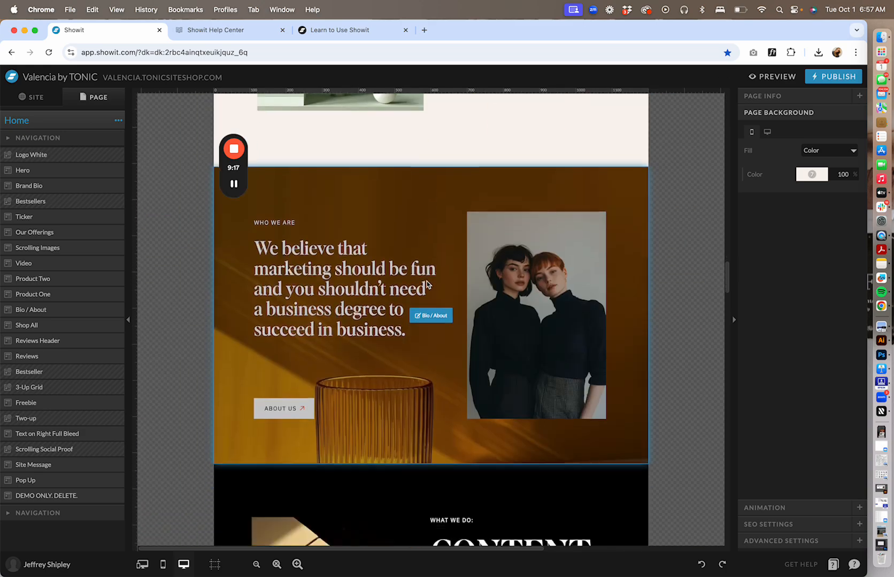
Step: Open the 3-Up Grid site canvas for editing and look through its Resources, Marketing and Freebie views
{"action": "scroll", "coordinate": [427, 283], "scroll_direction": "down", "scroll_amount": 20}
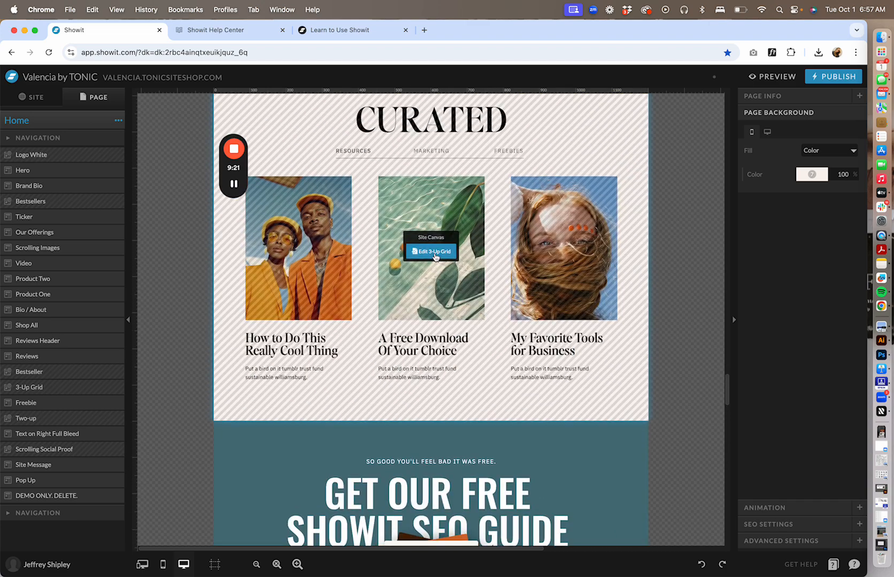
{"action": "left_click", "coordinate": [435, 252]}
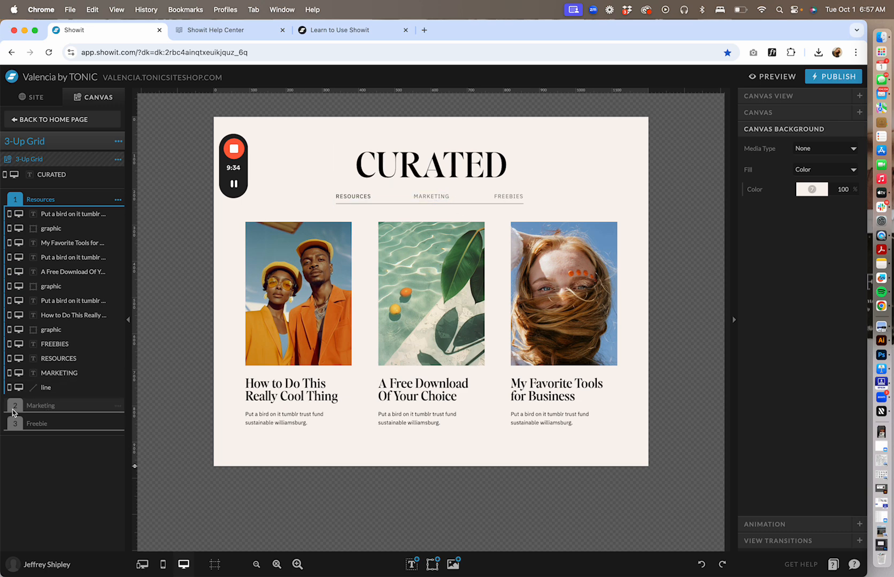
{"action": "left_click", "coordinate": [30, 410]}
{"action": "left_click", "coordinate": [45, 426]}
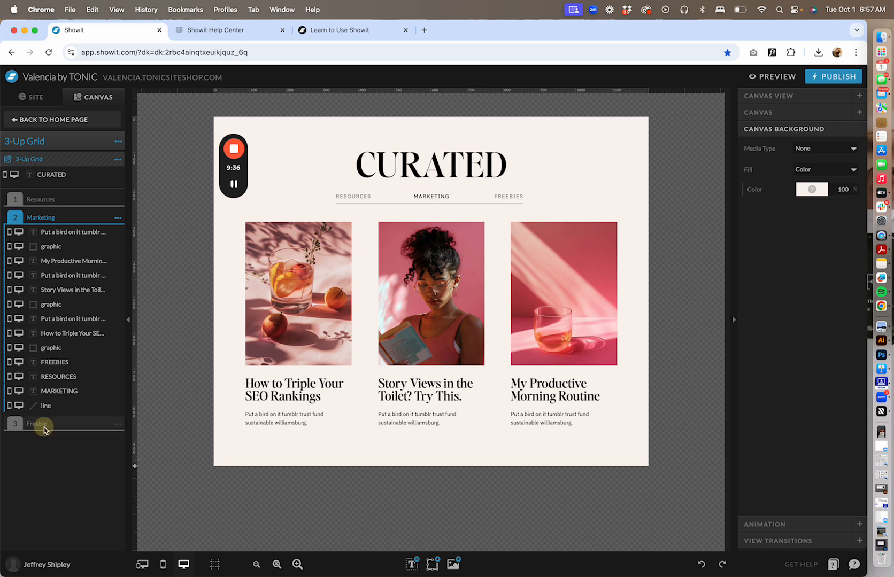
{"action": "left_click", "coordinate": [44, 199]}
{"action": "left_click", "coordinate": [44, 410]}
{"action": "left_click", "coordinate": [42, 425]}
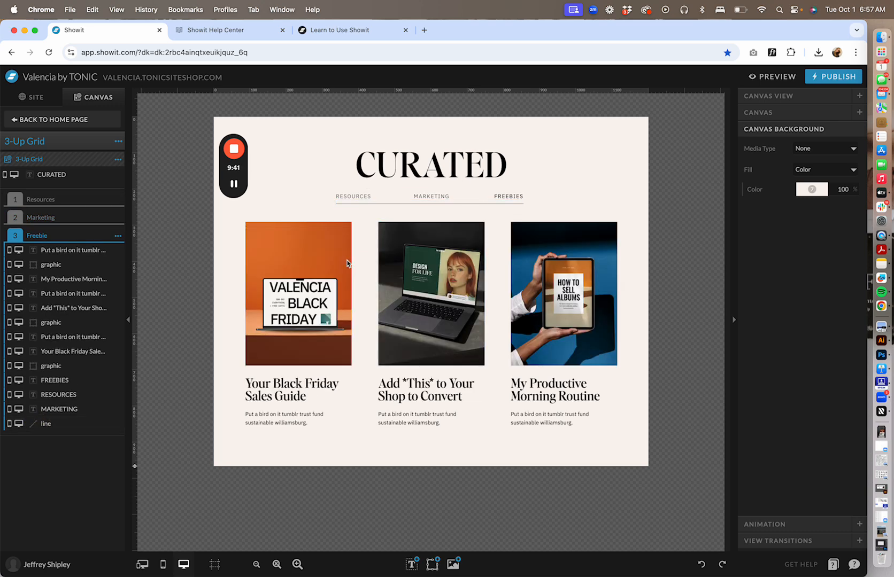
Step: Open the shared link configuration for the Black Friday item's image, heading and text in the Freebie view, and return to the Home page
{"action": "left_click", "coordinate": [314, 303]}
{"action": "left_click", "coordinate": [320, 386]}
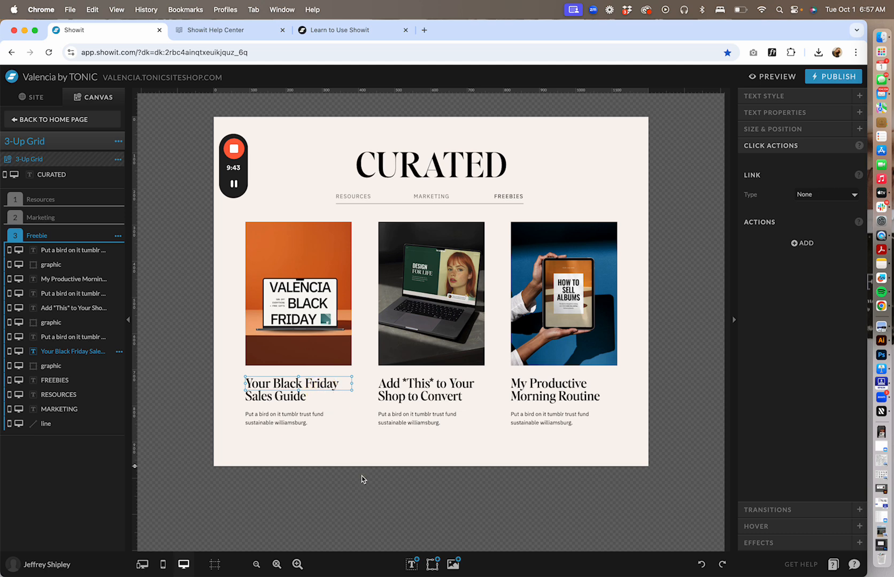
{"action": "left_click_drag", "start_coordinate": [329, 461], "coordinate": [254, 310]}
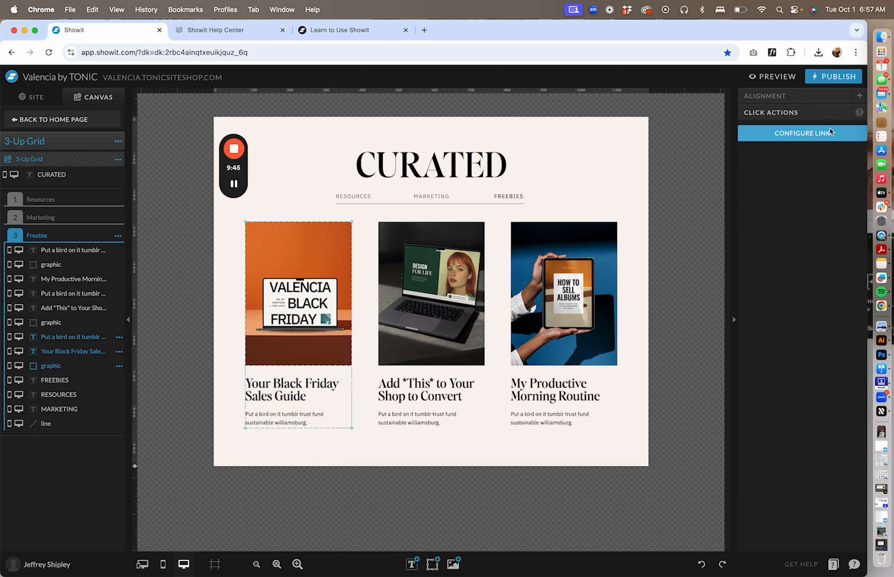
{"action": "left_click", "coordinate": [793, 136]}
{"action": "left_click", "coordinate": [451, 168]}
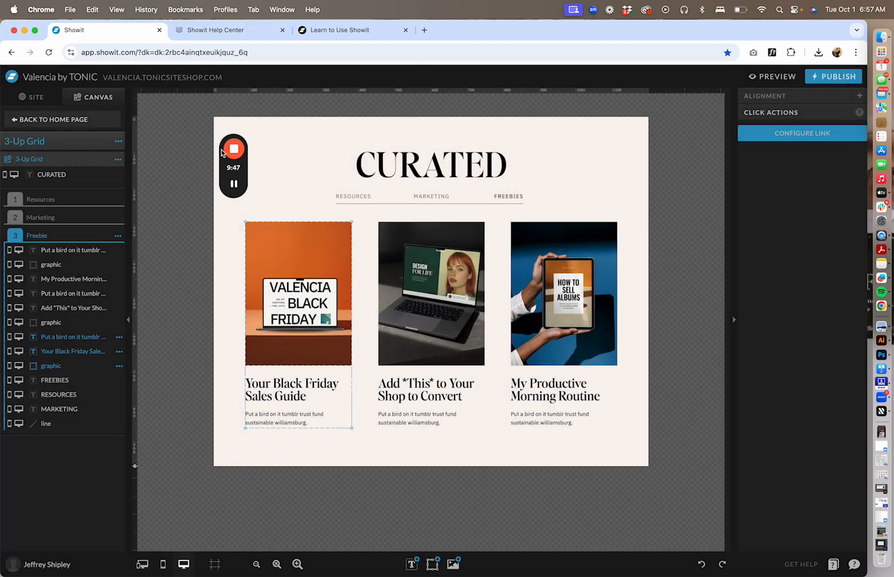
{"action": "left_click", "coordinate": [75, 123]}
Step: Show the site's page list and check the animation and scroll action settings of the Home page's "It Doesn't Exist Because You Haven't Made It Yet" canvas
{"action": "scroll", "coordinate": [163, 276], "scroll_direction": "down", "scroll_amount": 5}
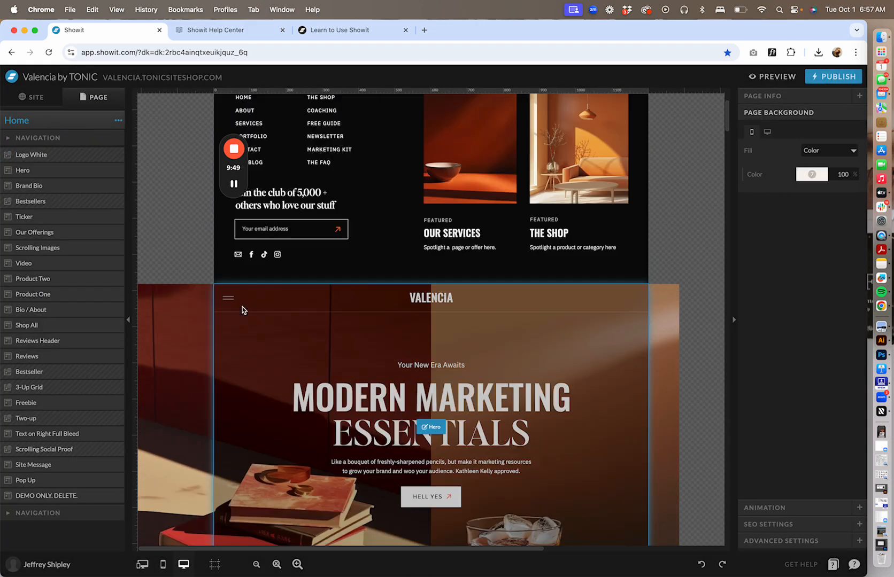
{"action": "scroll", "coordinate": [242, 310], "scroll_direction": "down", "scroll_amount": 10}
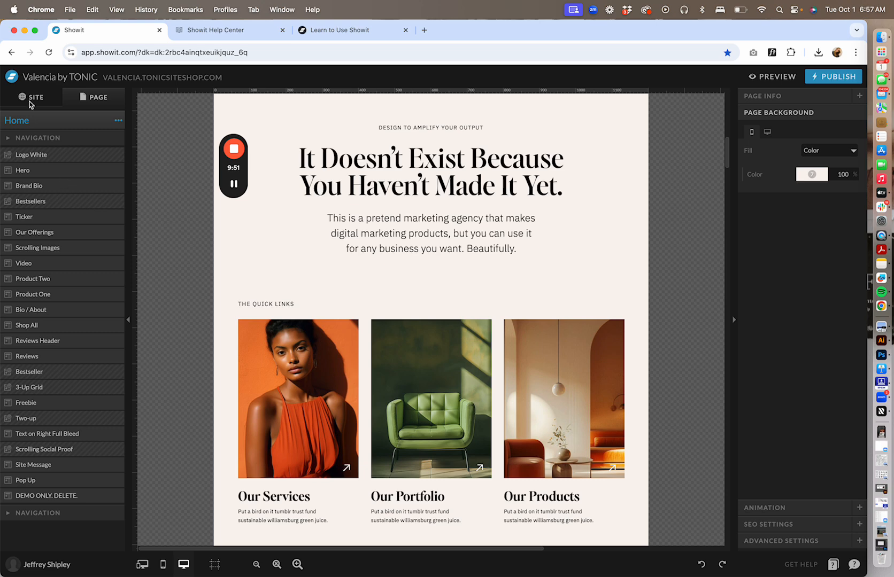
{"action": "left_click", "coordinate": [33, 98]}
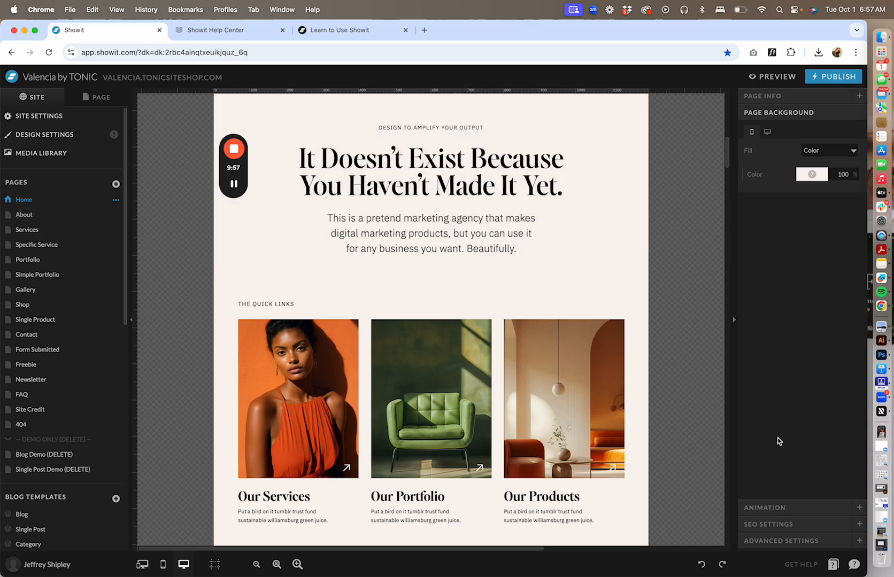
{"action": "left_click", "coordinate": [625, 171]}
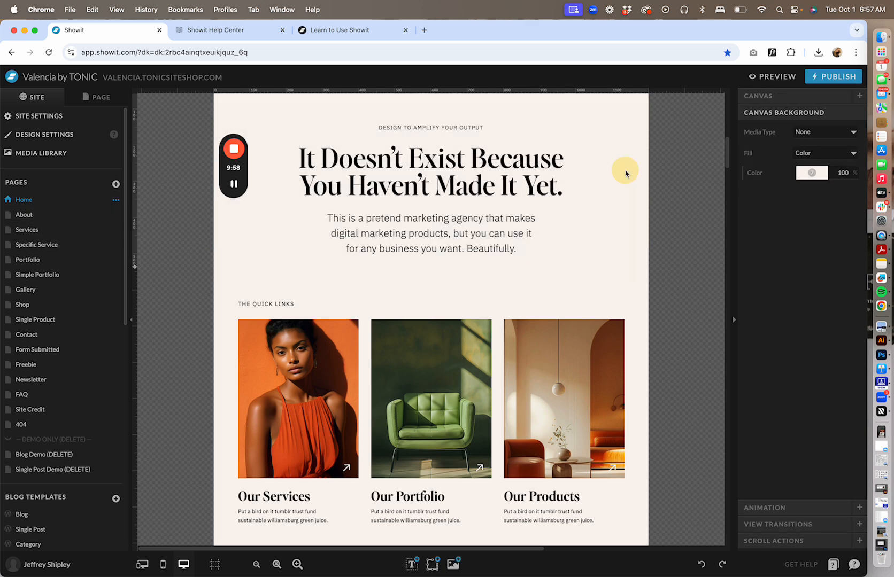
{"action": "left_click", "coordinate": [764, 523]}
{"action": "left_click", "coordinate": [797, 129]}
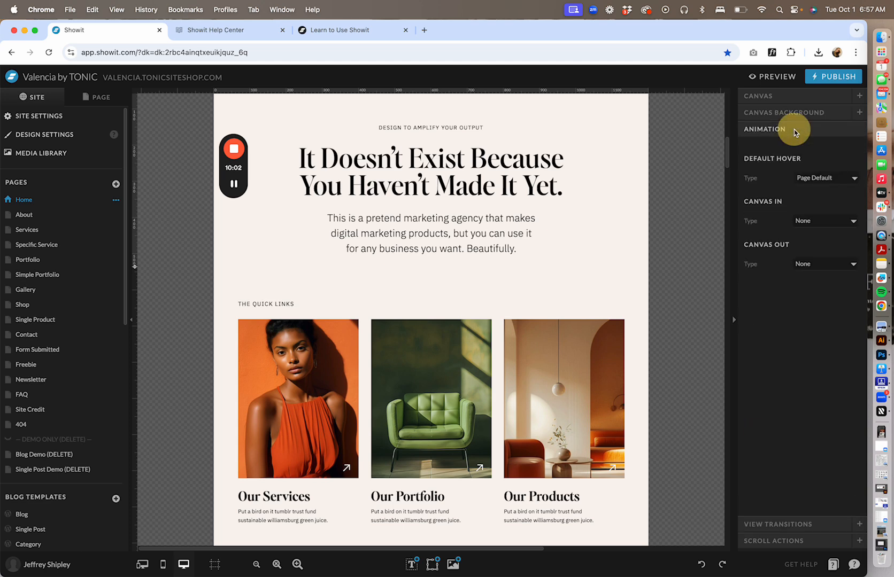
{"action": "left_click", "coordinate": [757, 544]}
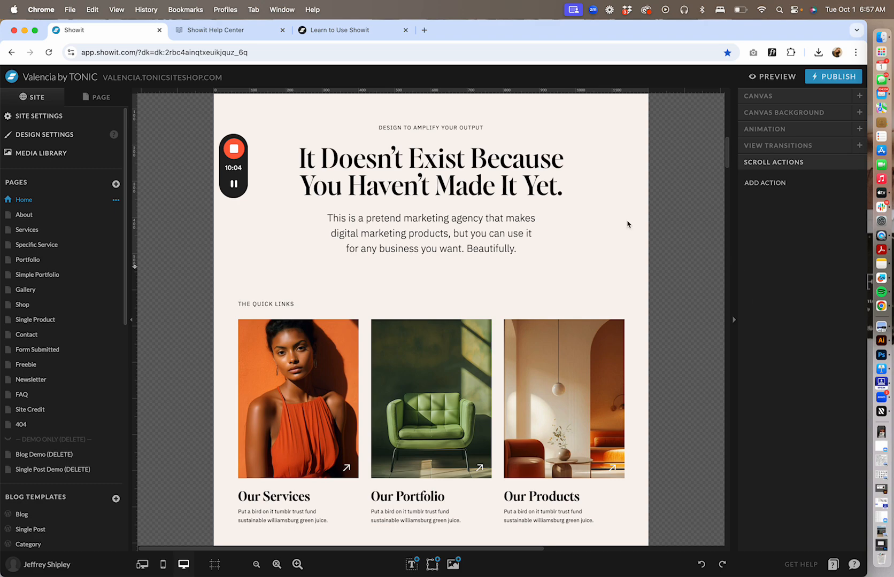
Step: Examine the Hero canvas's scroll actions for the Sticky Menu alongside the neighbouring Home page sections
{"action": "scroll", "coordinate": [628, 225], "scroll_direction": "up", "scroll_amount": 5}
{"action": "scroll", "coordinate": [623, 234], "scroll_direction": "down", "scroll_amount": 14}
{"action": "scroll", "coordinate": [623, 236], "scroll_direction": "up", "scroll_amount": 10}
{"action": "scroll", "coordinate": [623, 236], "scroll_direction": "up", "scroll_amount": 5}
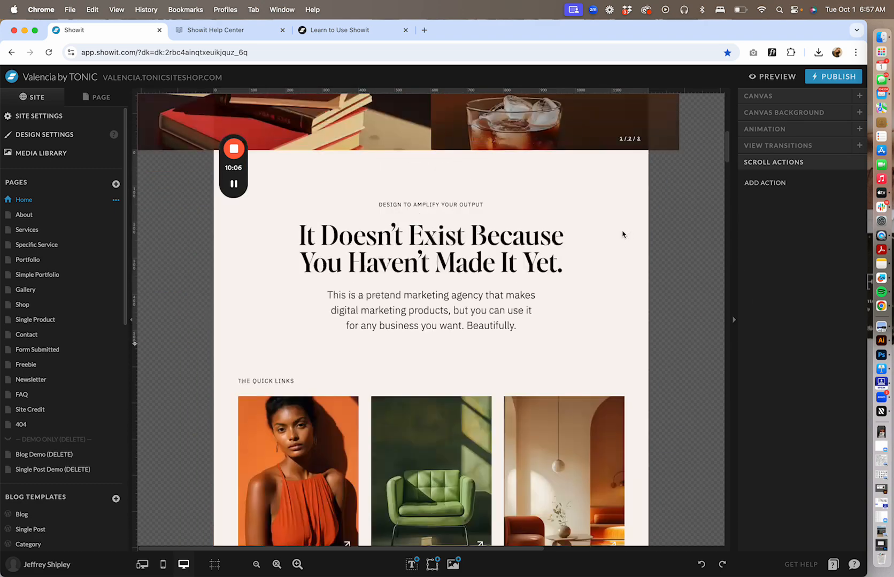
{"action": "left_click", "coordinate": [615, 199]}
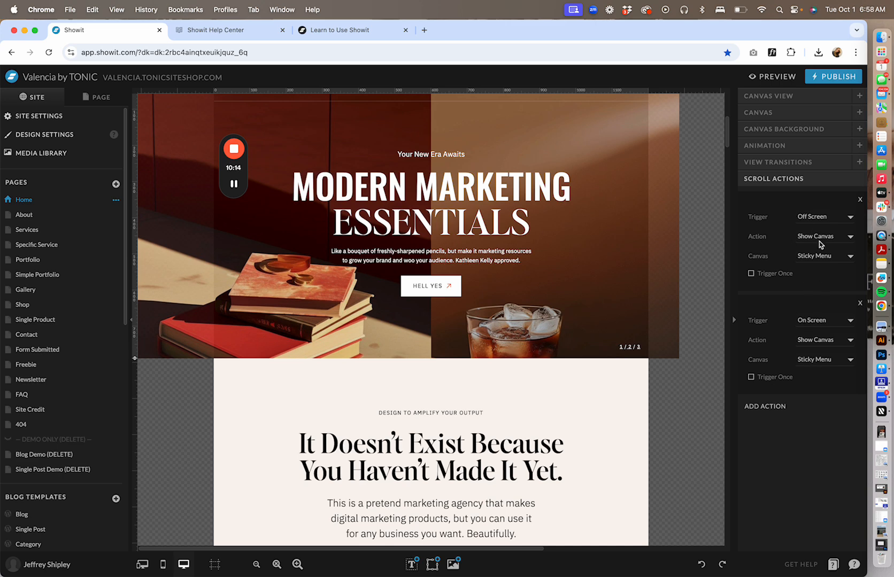
{"action": "scroll", "coordinate": [591, 189], "scroll_direction": "up", "scroll_amount": 2}
{"action": "scroll", "coordinate": [591, 188], "scroll_direction": "up", "scroll_amount": 5}
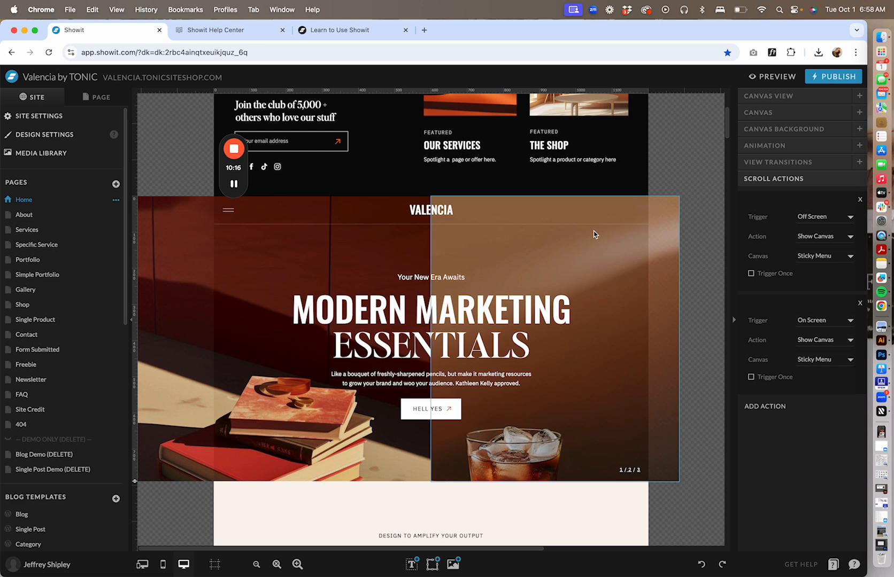
{"action": "scroll", "coordinate": [593, 234], "scroll_direction": "down", "scroll_amount": 10}
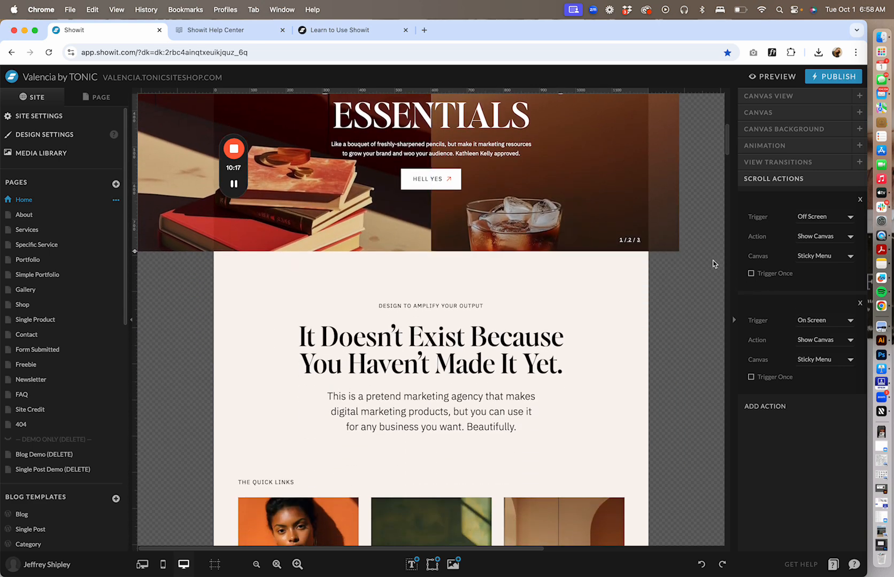
{"action": "scroll", "coordinate": [589, 171], "scroll_direction": "up", "scroll_amount": 12}
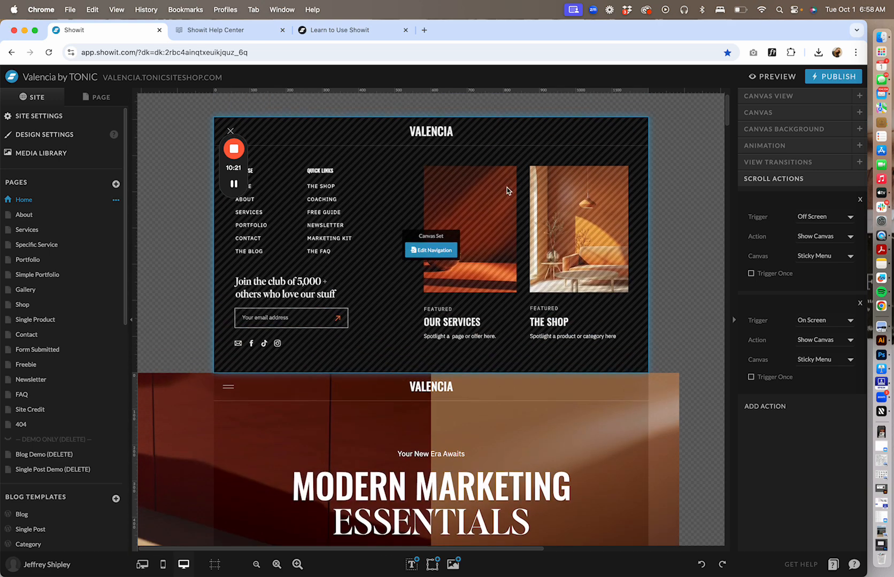
Step: Open the Navigation canvas set for editing and look through the lists of site canvases and canvas sets
{"action": "left_click", "coordinate": [429, 251]}
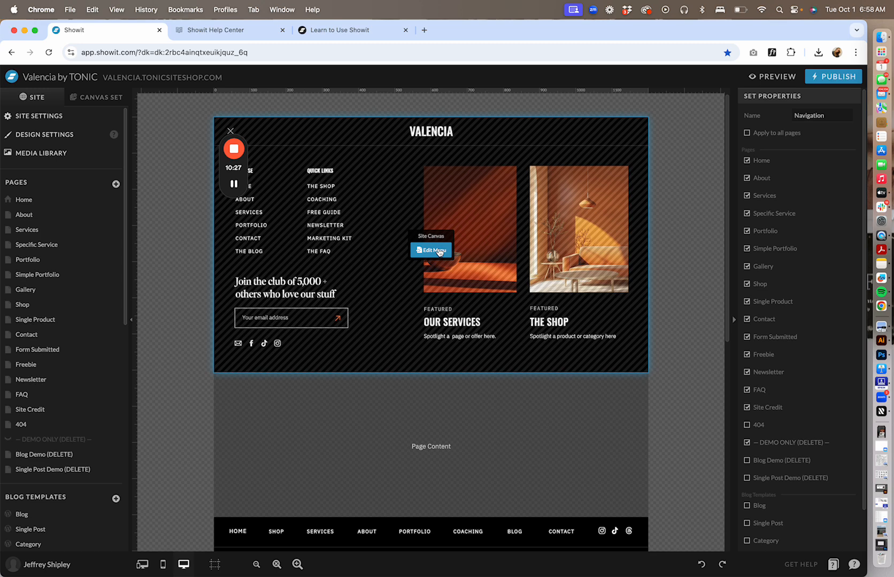
{"action": "left_click", "coordinate": [439, 252]}
{"action": "scroll", "coordinate": [89, 320], "scroll_direction": "down", "scroll_amount": 10}
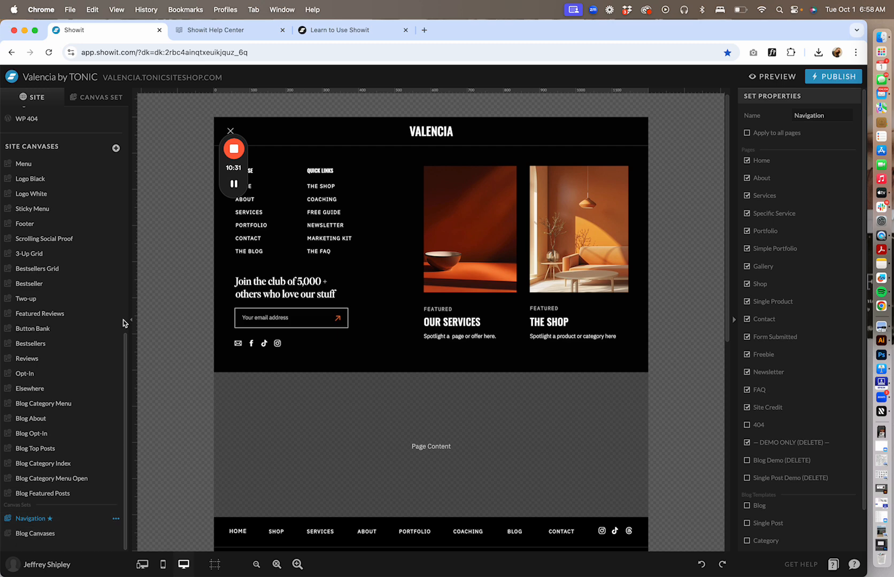
{"action": "mouse_move", "coordinate": [484, 251]}
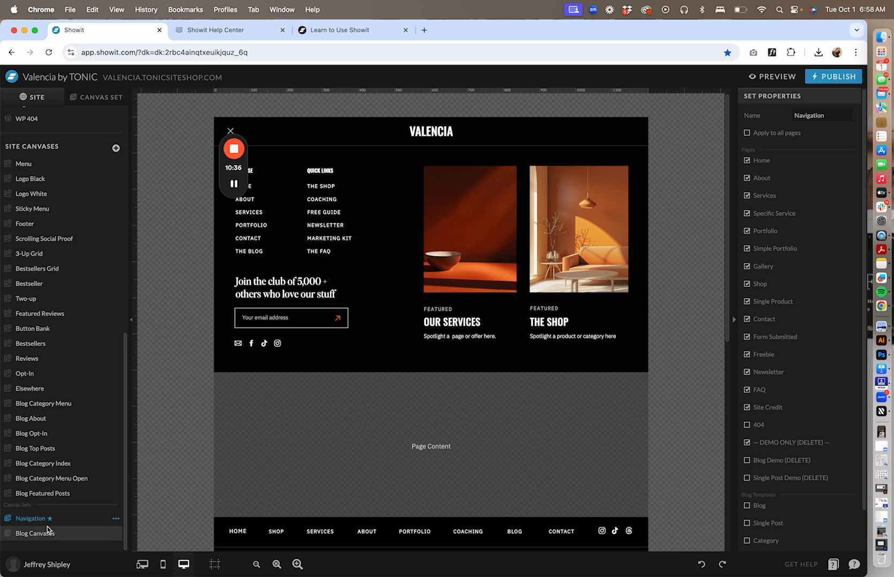
{"action": "mouse_move", "coordinate": [502, 225]}
Step: Review the Navigation set's menu, page content area and footer, and the pages it is applied to
{"action": "scroll", "coordinate": [455, 255], "scroll_direction": "down", "scroll_amount": 10}
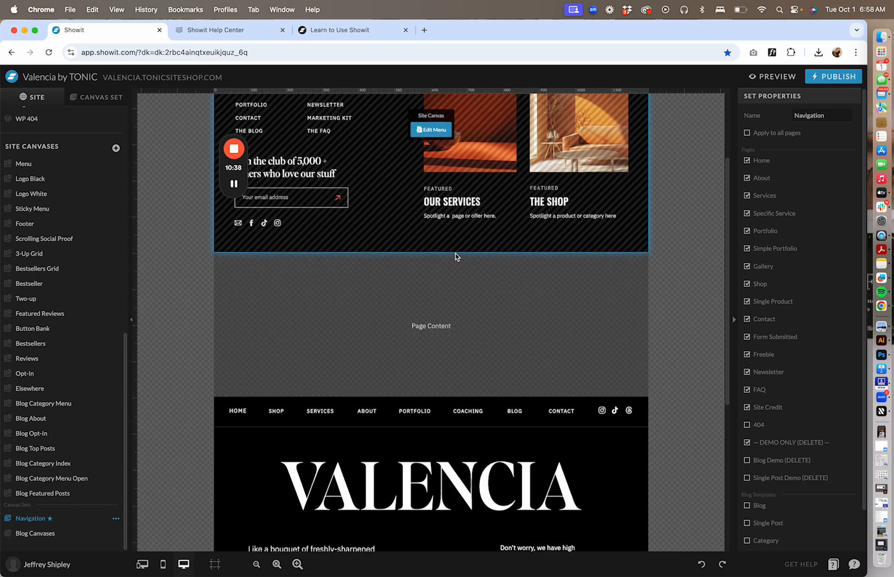
{"action": "scroll", "coordinate": [455, 255], "scroll_direction": "up", "scroll_amount": 10}
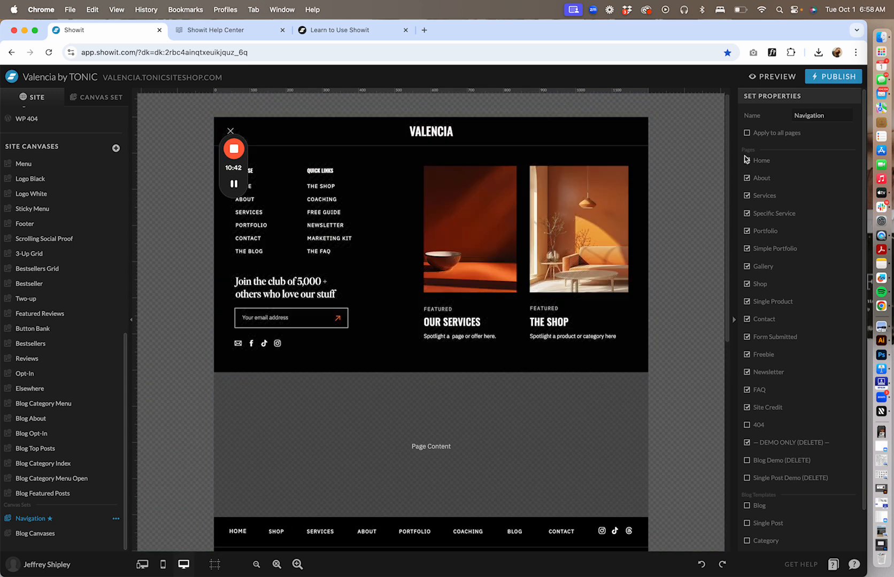
{"action": "scroll", "coordinate": [834, 284], "scroll_direction": "down", "scroll_amount": 2}
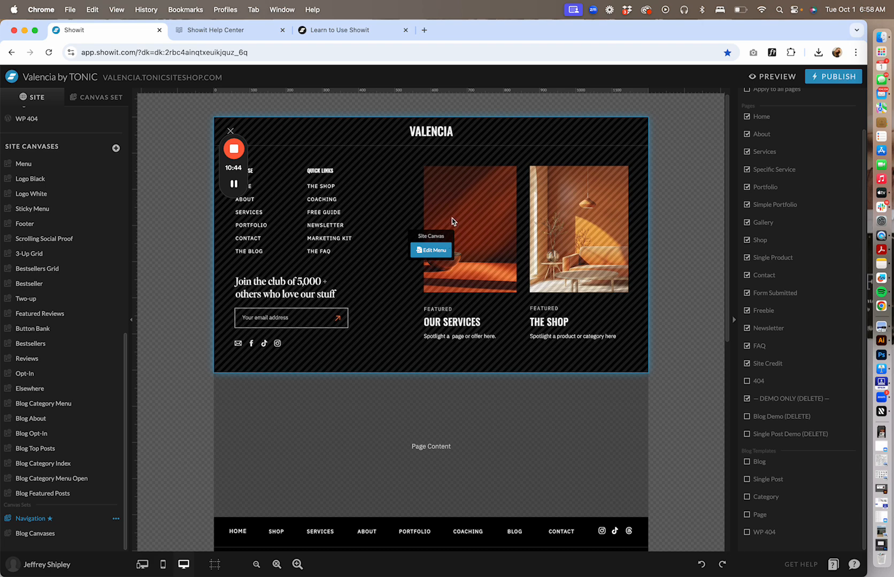
{"action": "scroll", "coordinate": [427, 239], "scroll_direction": "down", "scroll_amount": 6}
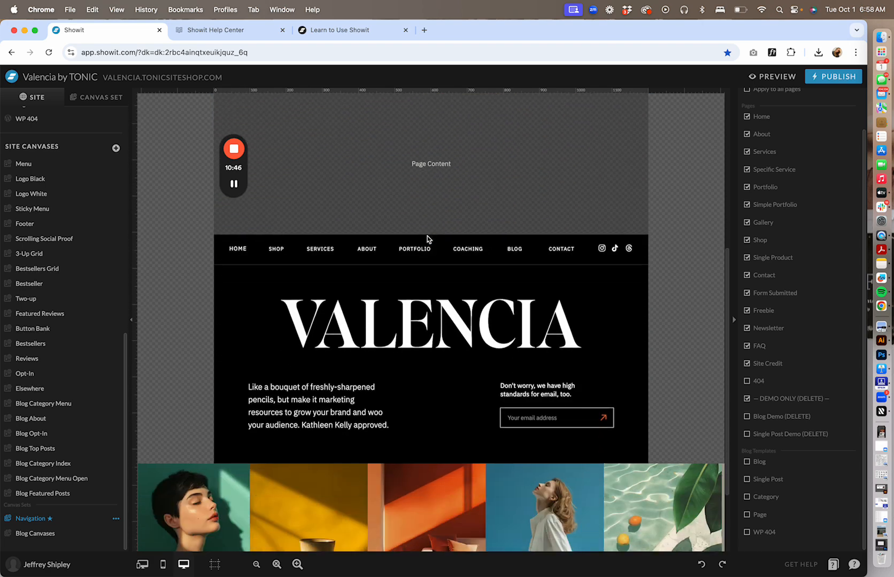
{"action": "scroll", "coordinate": [786, 158], "scroll_direction": "up", "scroll_amount": 2}
{"action": "scroll", "coordinate": [496, 159], "scroll_direction": "up", "scroll_amount": 6}
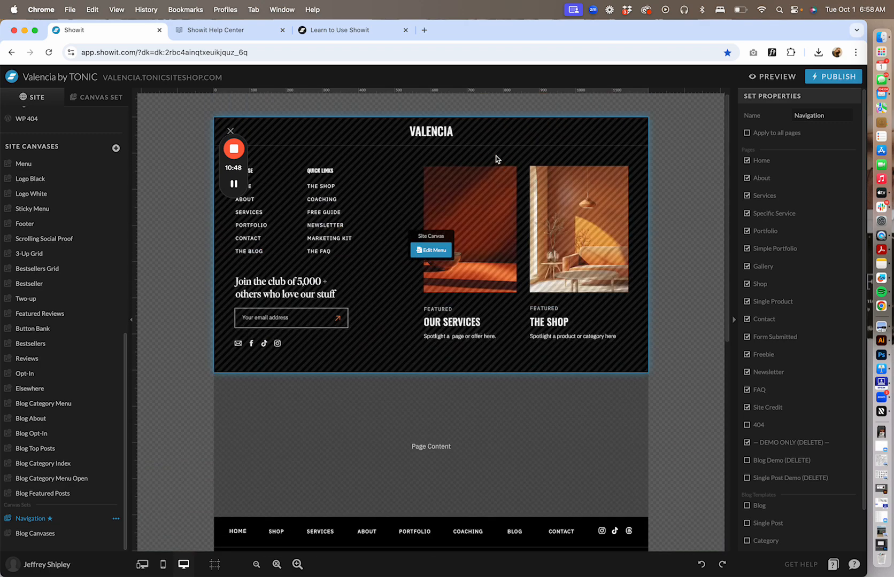
{"action": "scroll", "coordinate": [443, 255], "scroll_direction": "down", "scroll_amount": 5}
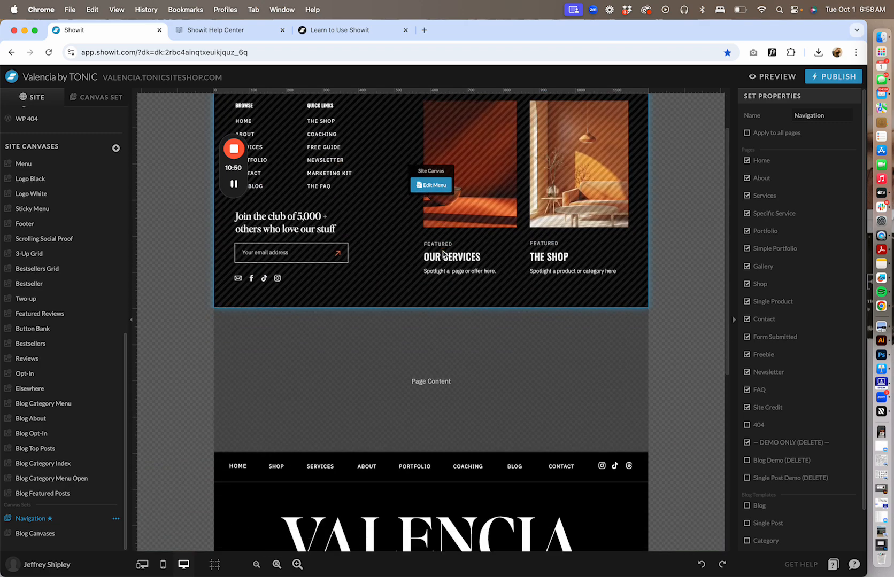
{"action": "scroll", "coordinate": [444, 255], "scroll_direction": "up", "scroll_amount": 5}
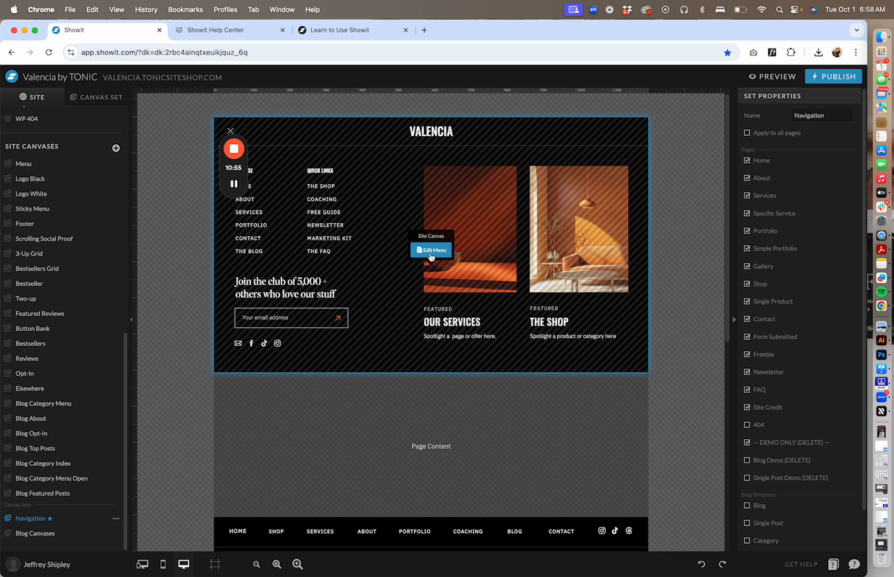
Step: Open the Menu site canvas for editing and check the links of the Our Services image and the THE SHOP, COACHING and FREE GUIDE items
{"action": "left_click", "coordinate": [438, 253]}
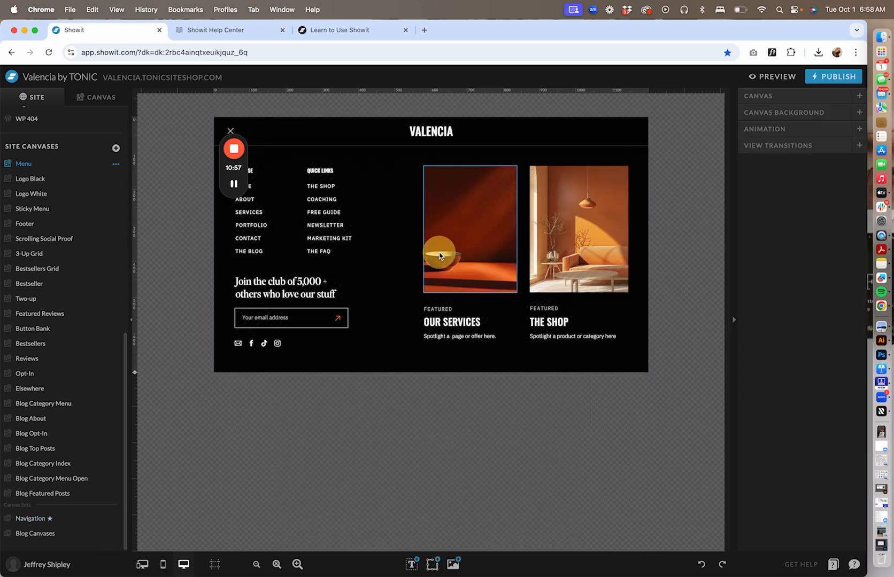
{"action": "left_click", "coordinate": [492, 183]}
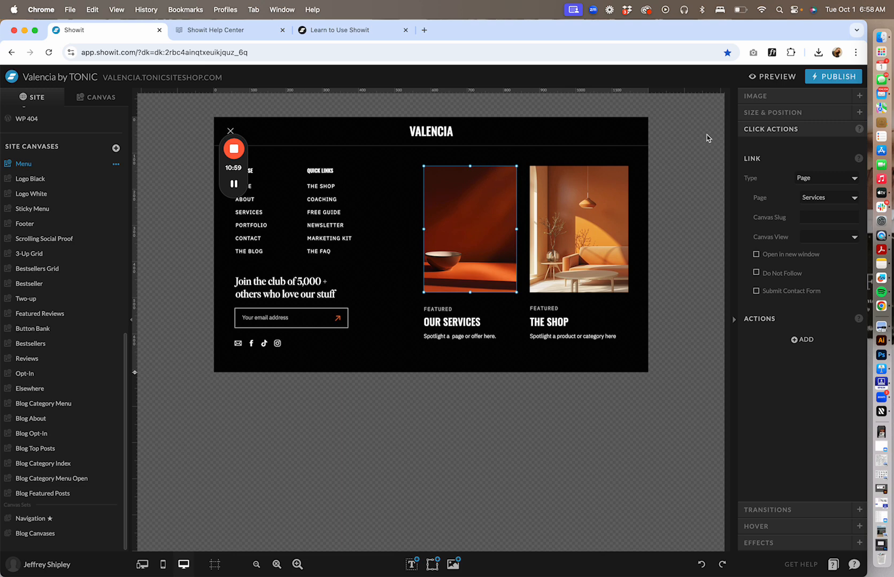
{"action": "left_click", "coordinate": [330, 186]}
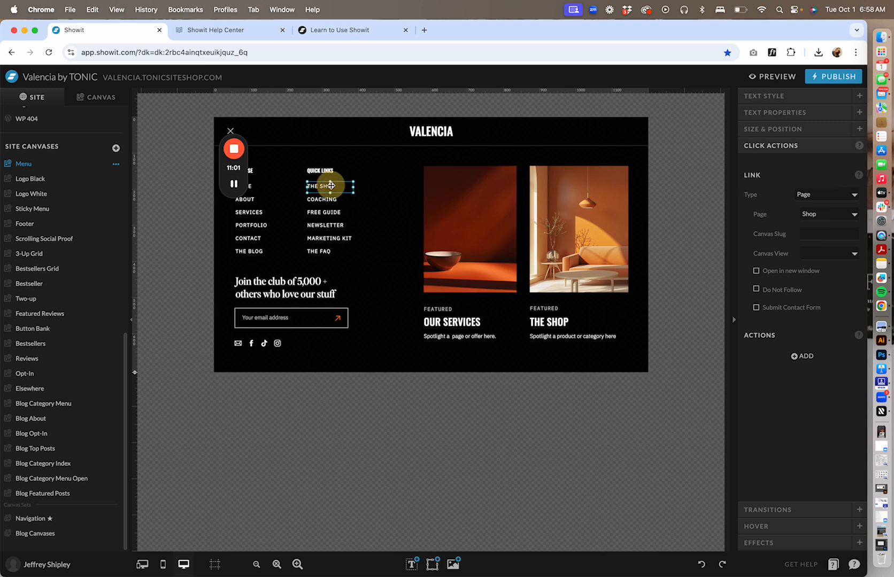
{"action": "left_click", "coordinate": [326, 199]}
{"action": "left_click", "coordinate": [327, 213]}
Step: Delete the NEWSLETTER, MARKETING KIT and THE FAQ links from the Menu canvas and undo the deletion
{"action": "left_click_drag", "start_coordinate": [362, 253], "coordinate": [311, 227]}
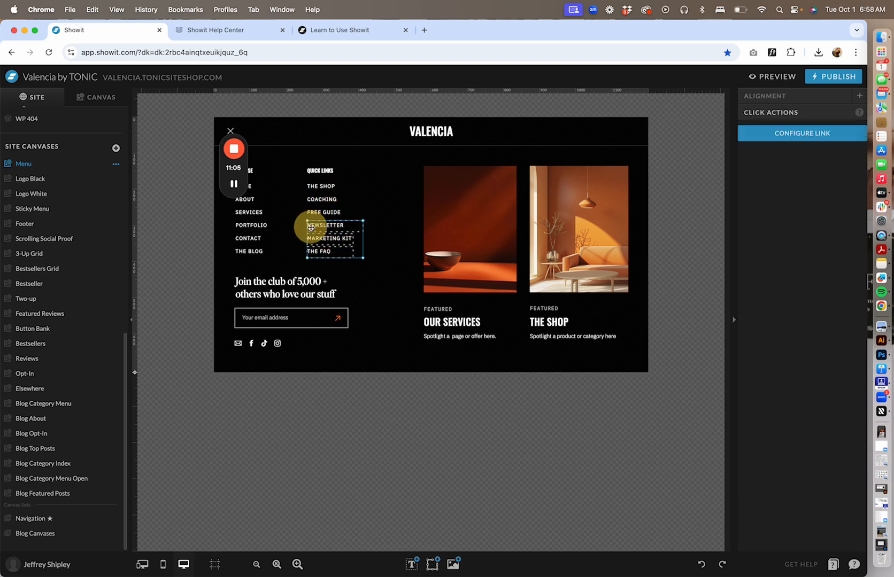
{"action": "key", "text": "Delete"}
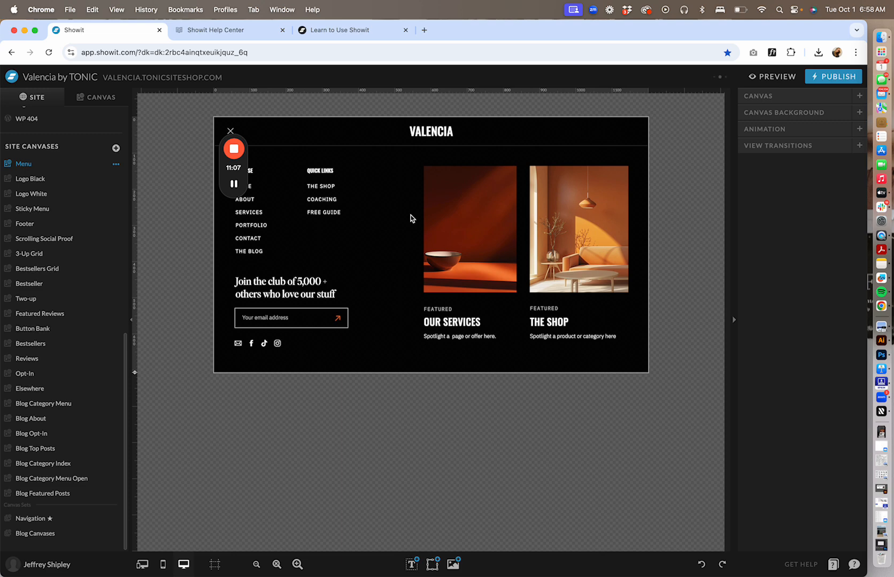
{"action": "key", "text": "super+z"}
Step: Delete the "Join the club" heading and its email sign-up form from the Menu canvas and undo the deletion
{"action": "left_click", "coordinate": [392, 282]}
{"action": "left_click_drag", "start_coordinate": [376, 329], "coordinate": [214, 256]}
{"action": "key", "text": "Delete"}
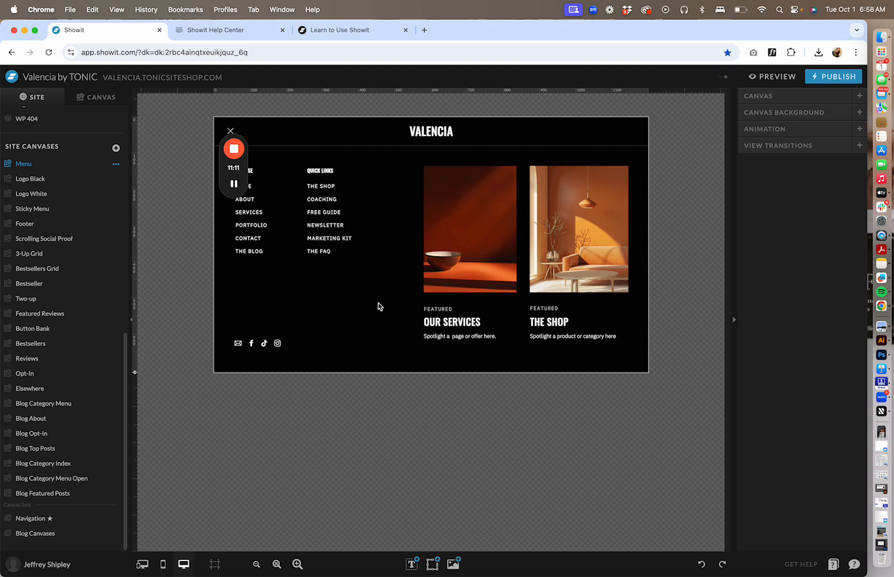
{"action": "key", "text": "super+z"}
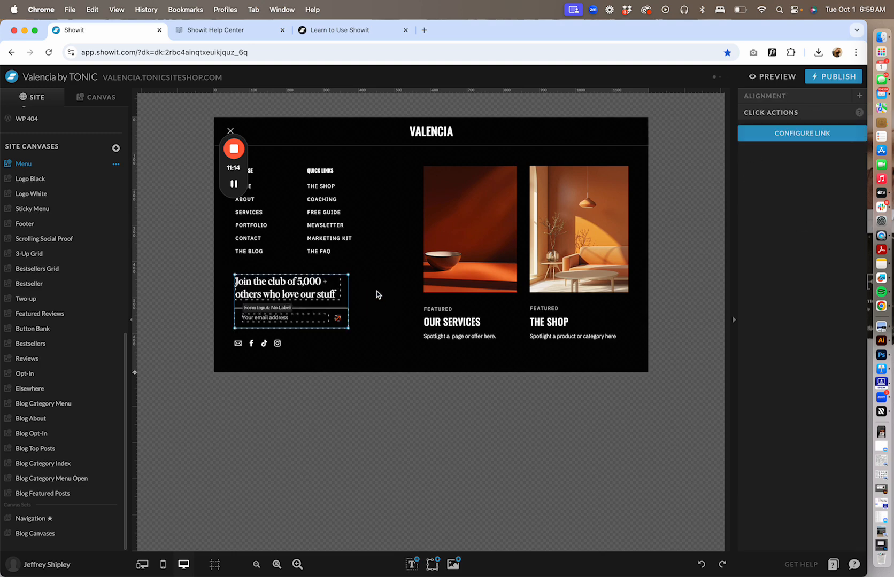
Step: Select the email sign-up box in the Menu canvas, together with its input field and arrow
{"action": "left_click", "coordinate": [375, 287]}
{"action": "left_click", "coordinate": [328, 321]}
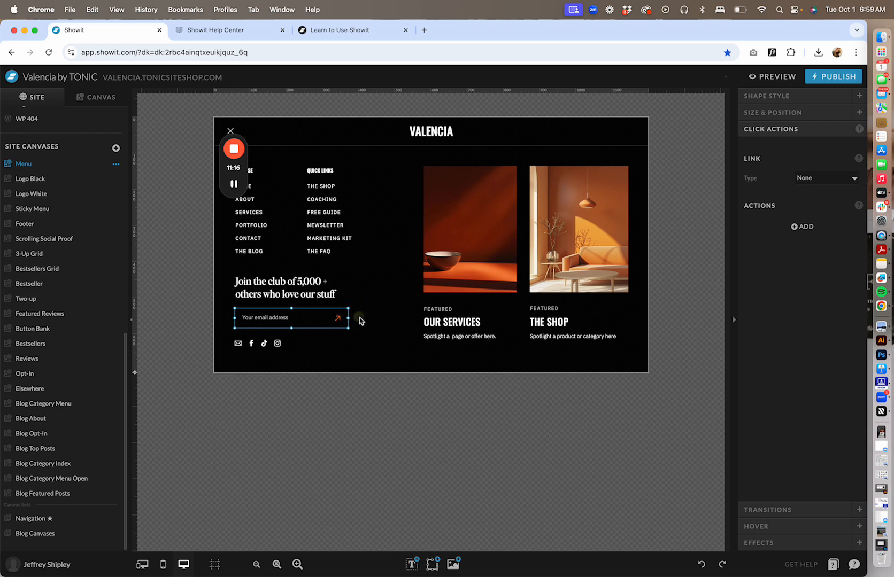
{"action": "left_click", "coordinate": [220, 317]}
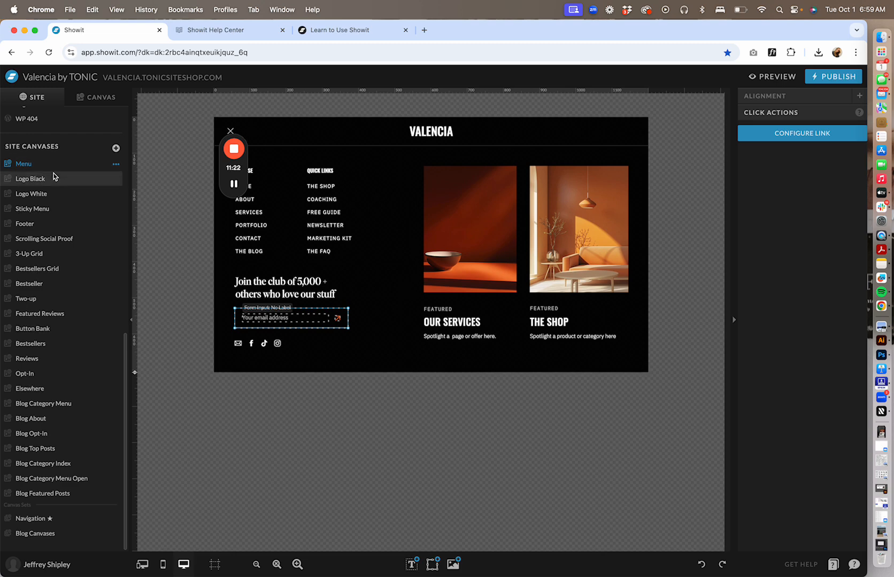
Step: Open the Home page, view its hero and intro sections, and check the guide and snapping display options
{"action": "scroll", "coordinate": [53, 177], "scroll_direction": "up", "scroll_amount": 10}
{"action": "left_click", "coordinate": [29, 202]}
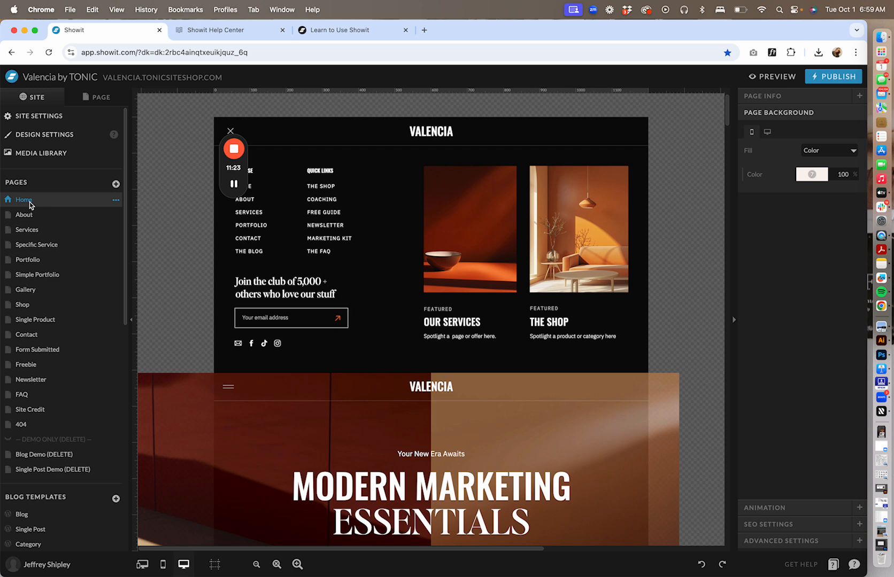
{"action": "scroll", "coordinate": [228, 306], "scroll_direction": "down", "scroll_amount": 10}
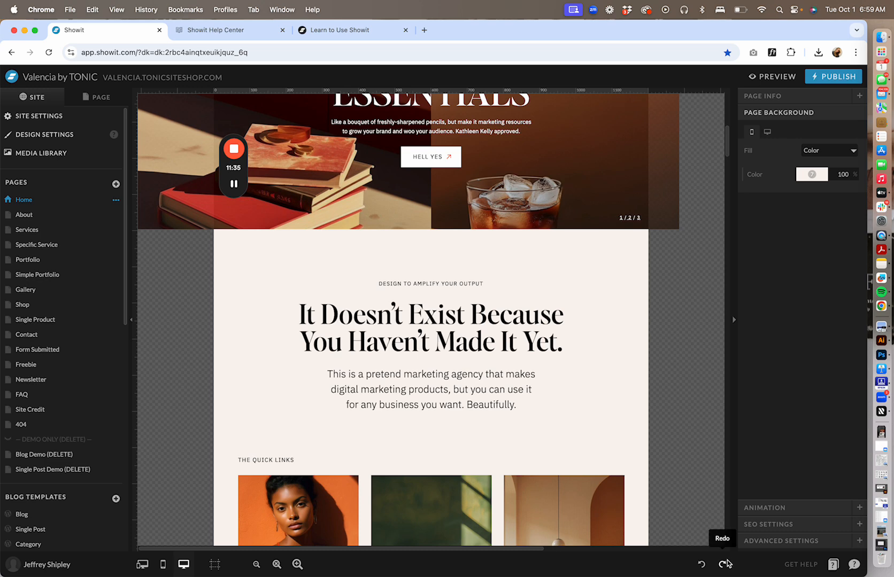
{"action": "mouse_move", "coordinate": [215, 564]}
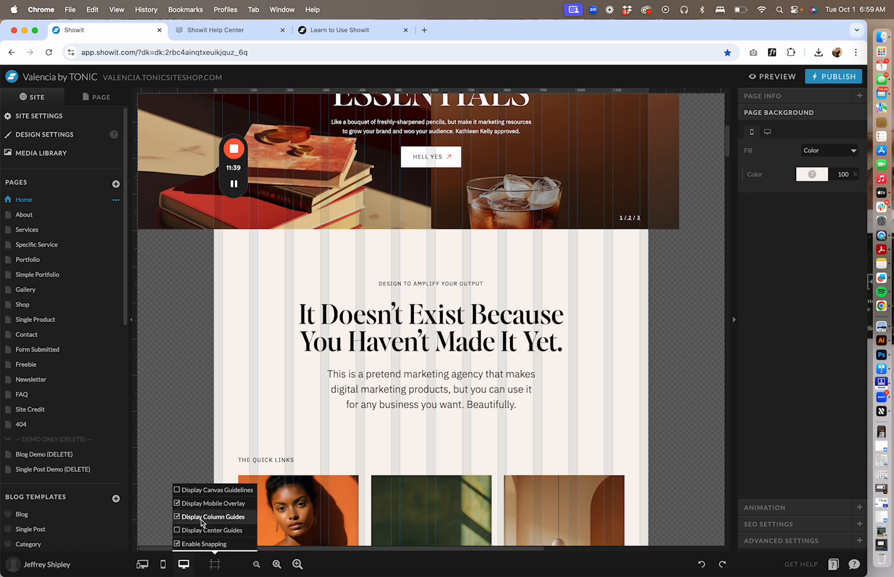
Step: Open the Blog template and look through the site's lists of pages, blog templates and site canvases
{"action": "scroll", "coordinate": [27, 455], "scroll_direction": "down", "scroll_amount": 10}
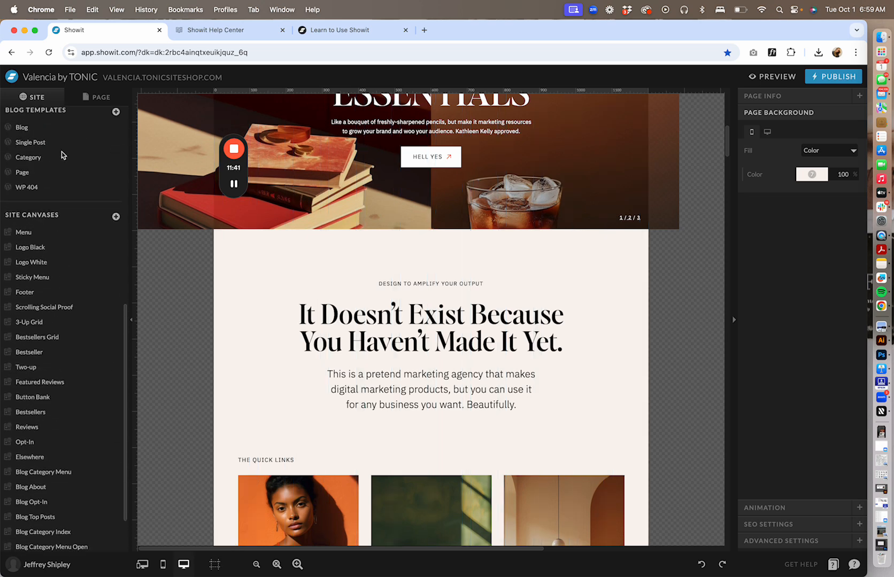
{"action": "left_click", "coordinate": [37, 193]}
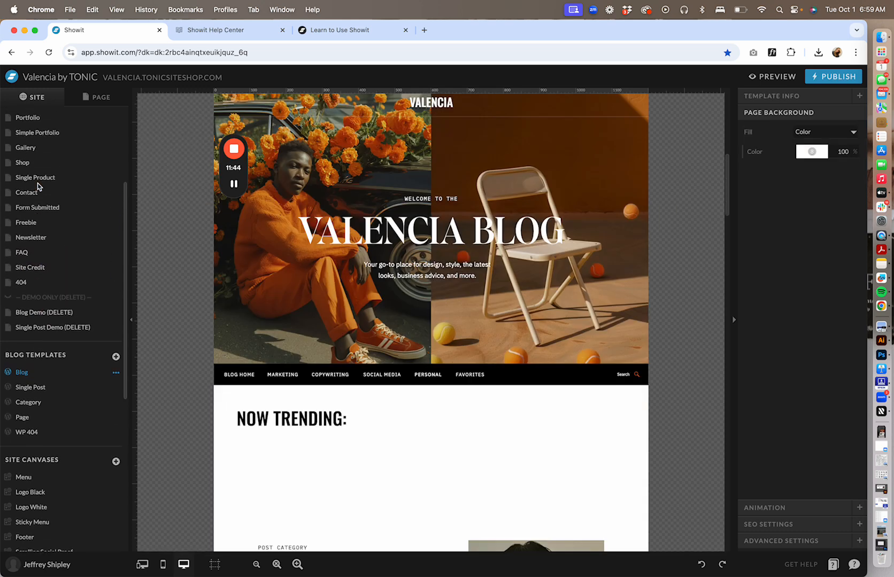
{"action": "scroll", "coordinate": [35, 183], "scroll_direction": "up", "scroll_amount": 5}
{"action": "scroll", "coordinate": [36, 183], "scroll_direction": "down", "scroll_amount": 4}
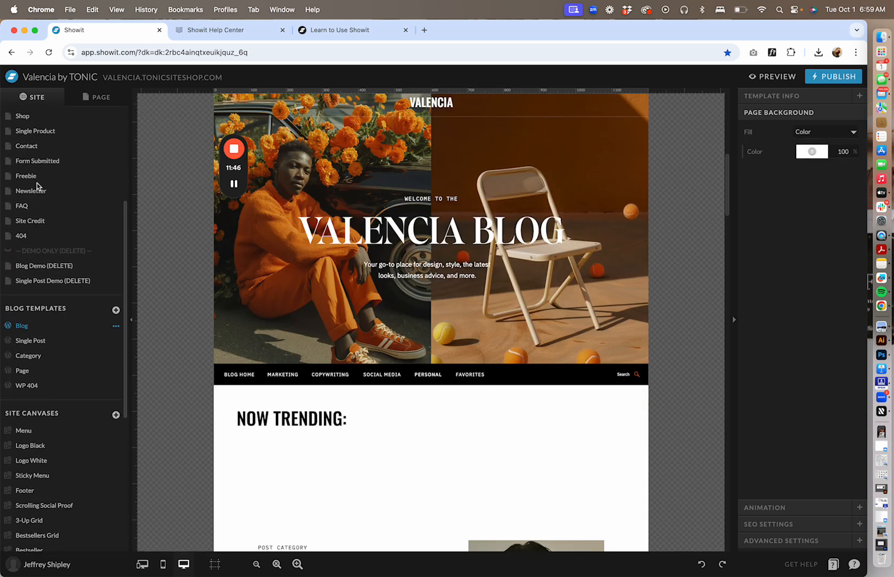
{"action": "scroll", "coordinate": [36, 313], "scroll_direction": "down", "scroll_amount": 5}
{"action": "scroll", "coordinate": [37, 310], "scroll_direction": "up", "scroll_amount": 3}
{"action": "scroll", "coordinate": [37, 310], "scroll_direction": "up", "scroll_amount": 6}
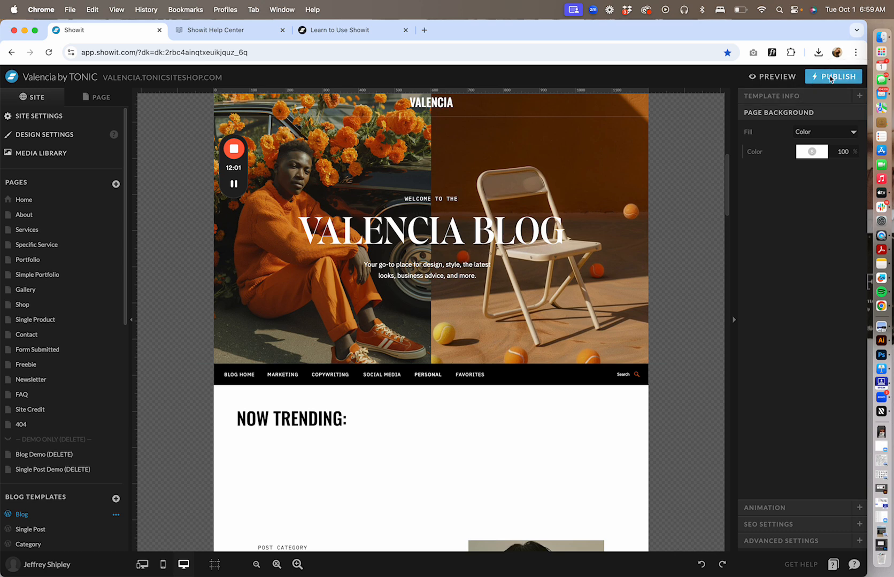
{"action": "mouse_move", "coordinate": [462, 422]}
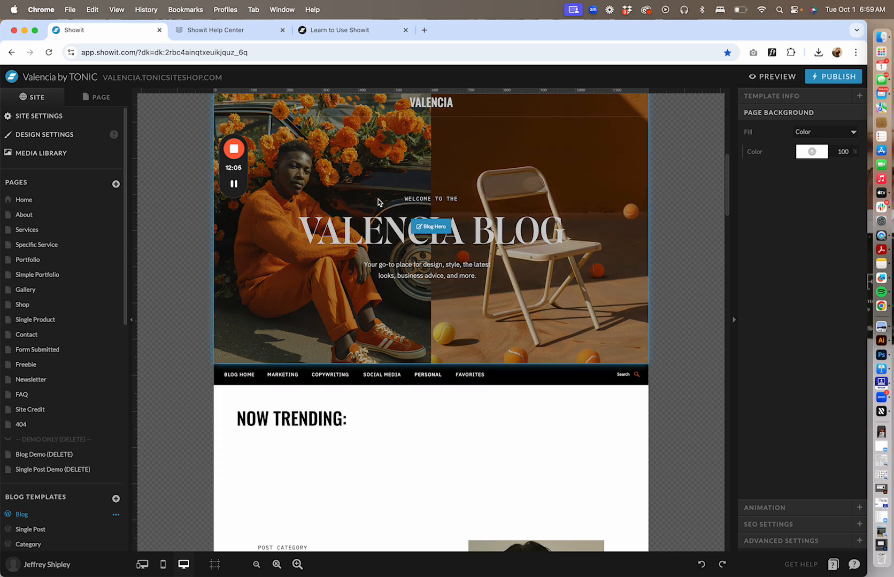
{"action": "mouse_move", "coordinate": [233, 150]}
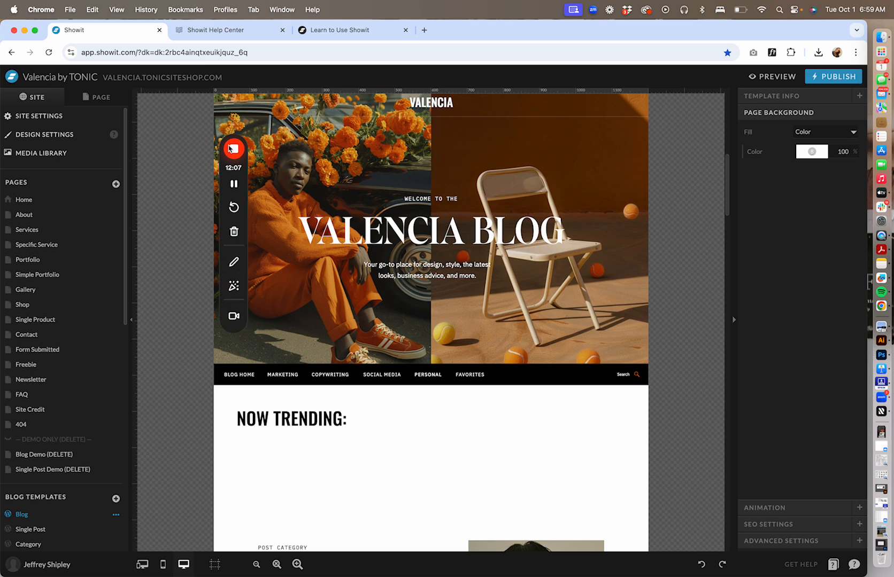